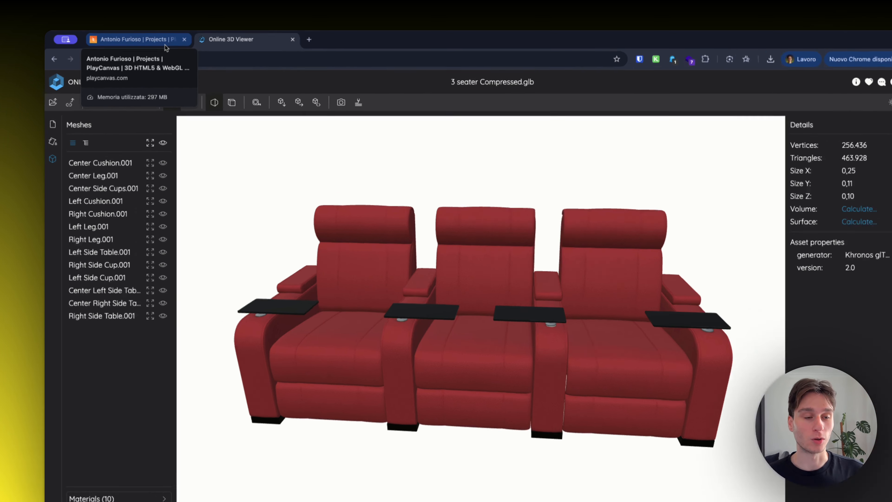
Switch to PlayCanvas to open the C Template project in the editor, and preview its launched scene.
{"action": "left_click", "coordinate": [156, 44]}
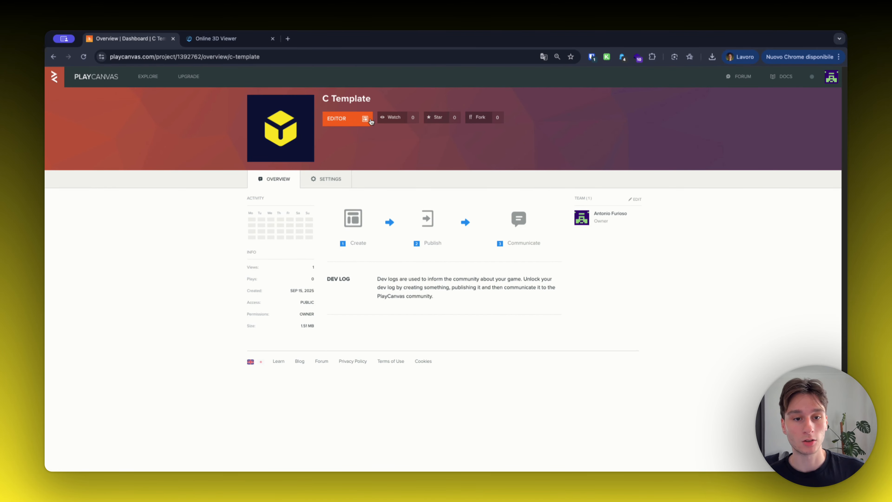
{"action": "left_click", "coordinate": [364, 119]}
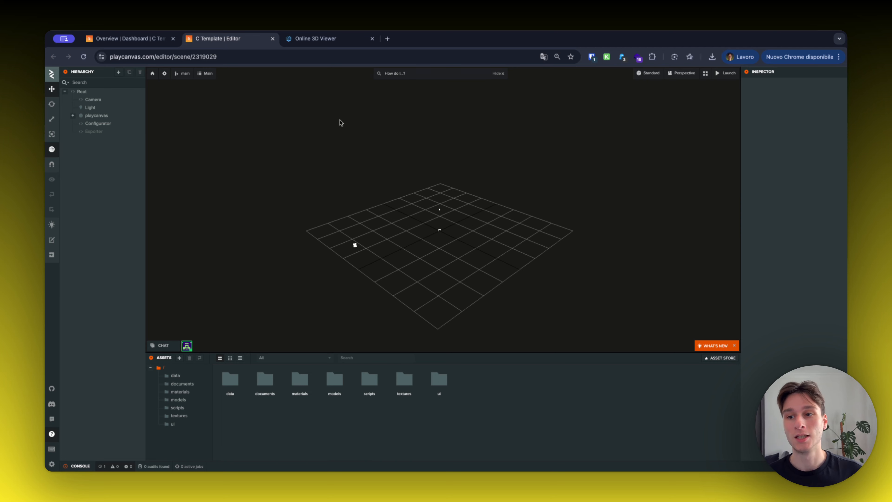
{"action": "left_click", "coordinate": [726, 73]}
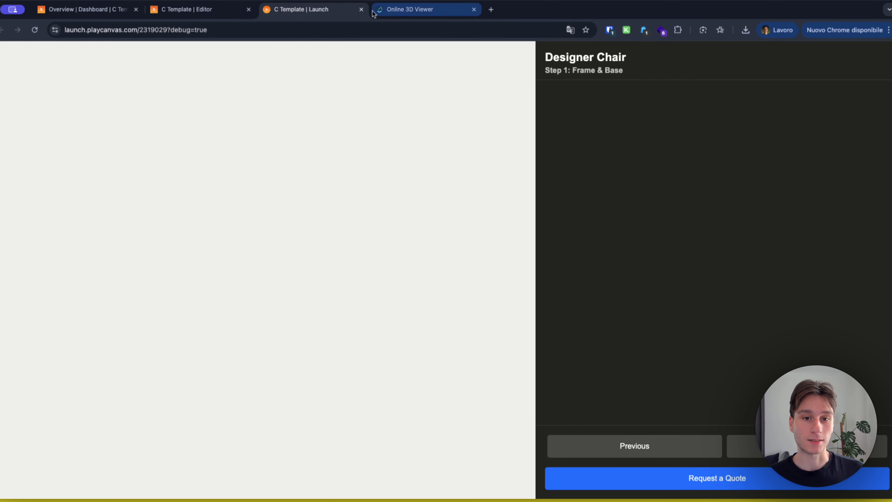
{"action": "left_click", "coordinate": [362, 10]}
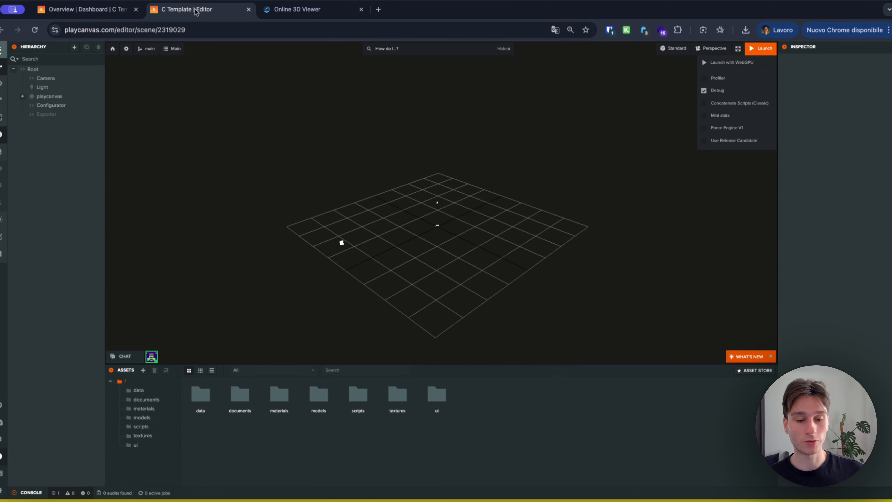
Enlarge the assets area and import 3 seater Compressed.glb into the models folder.
{"action": "left_click_drag", "start_coordinate": [473, 365], "coordinate": [487, 277]}
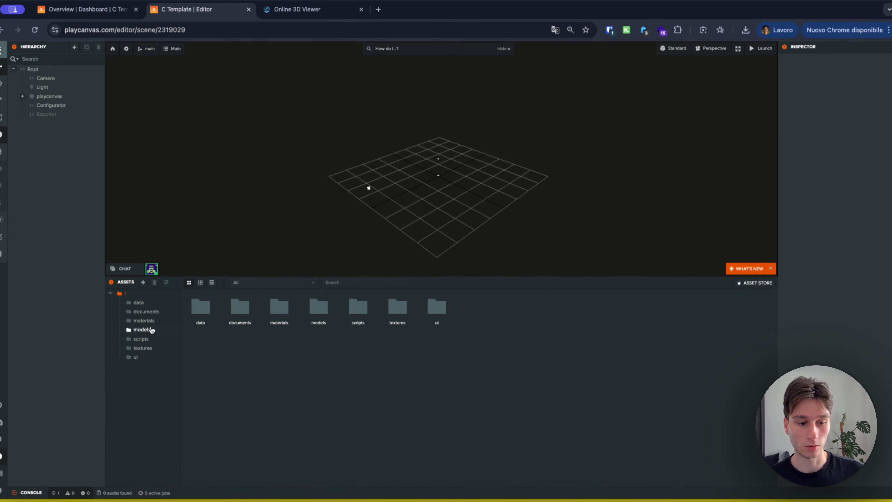
{"action": "left_click", "coordinate": [142, 329]}
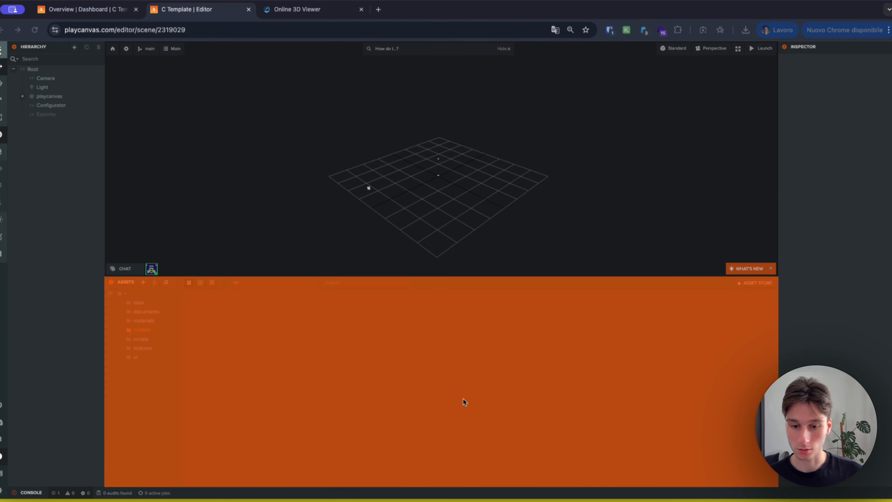
{"action": "left_click_drag", "start_coordinate": [463, 398], "coordinate": [462, 402]}
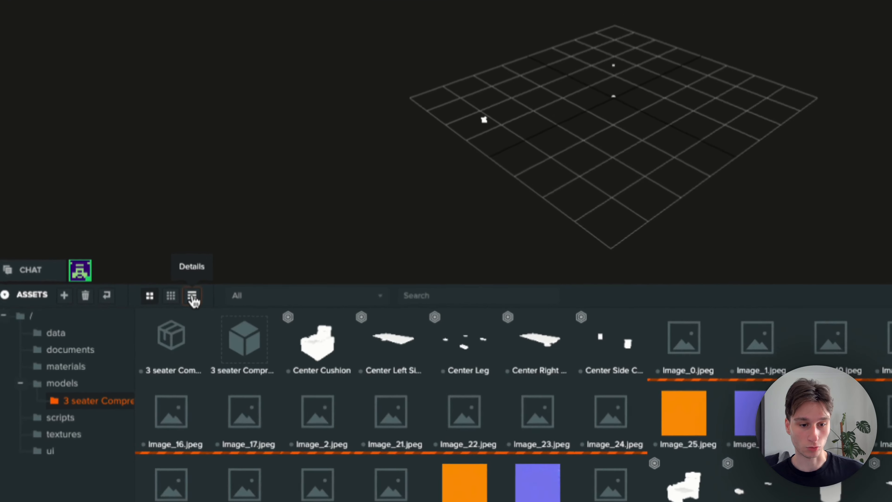
Show the imported model's assets in details view and examine the processing of its textures.
{"action": "left_click", "coordinate": [212, 283]}
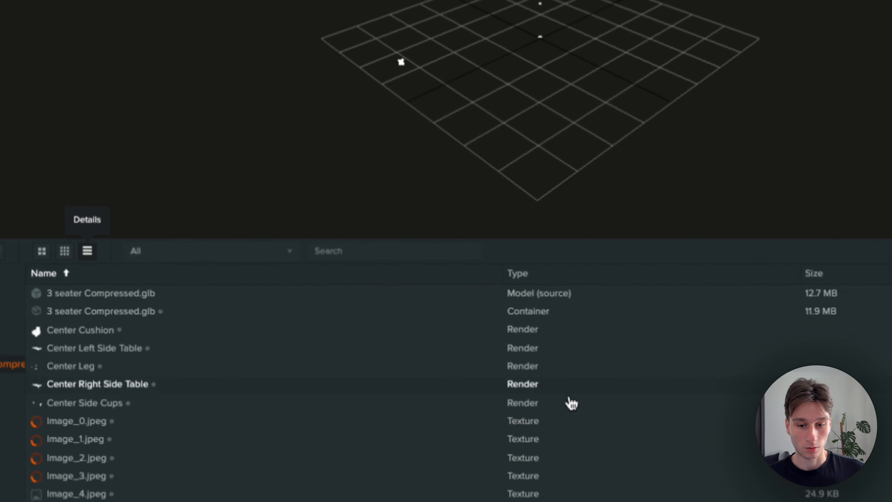
{"action": "scroll", "coordinate": [497, 375], "scroll_direction": "down", "scroll_amount": 3}
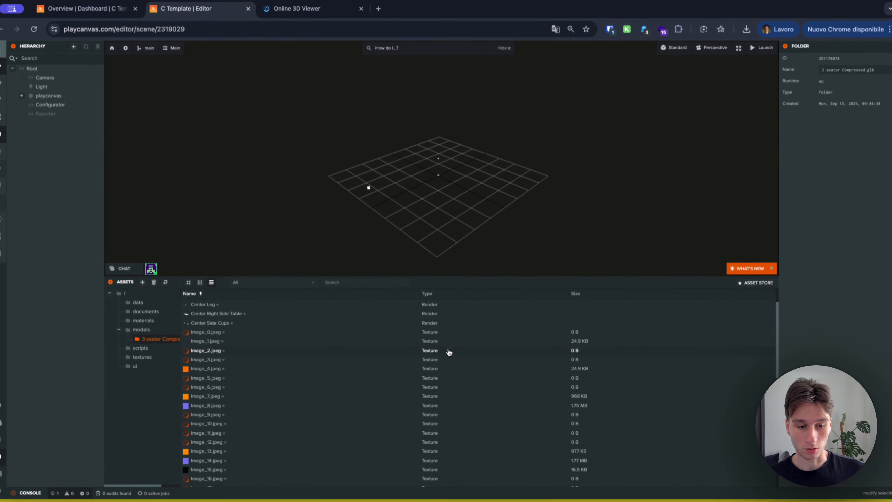
{"action": "scroll", "coordinate": [449, 352], "scroll_direction": "down", "scroll_amount": 8}
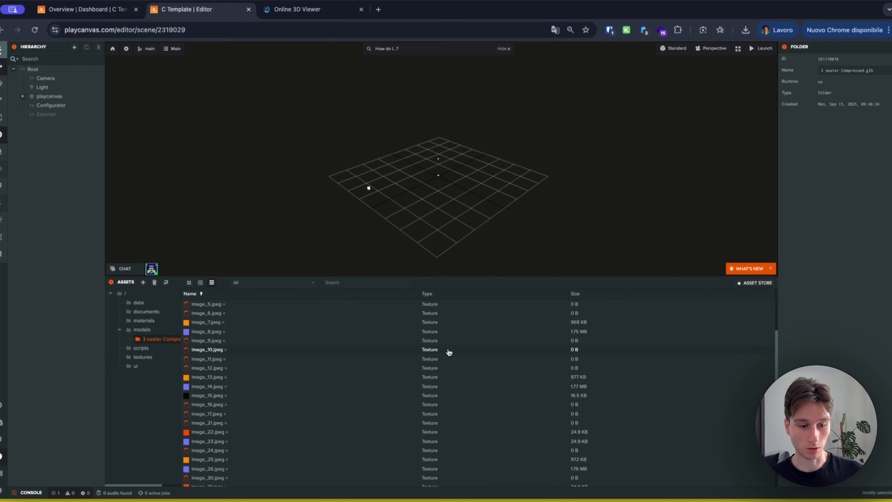
Upload Mat_Center Cushion_D.jpg, Mat_Left Cushion_D.jpg and Mat_Right Cushion_D.jpg in black into the textures folder.
{"action": "left_click", "coordinate": [154, 358]}
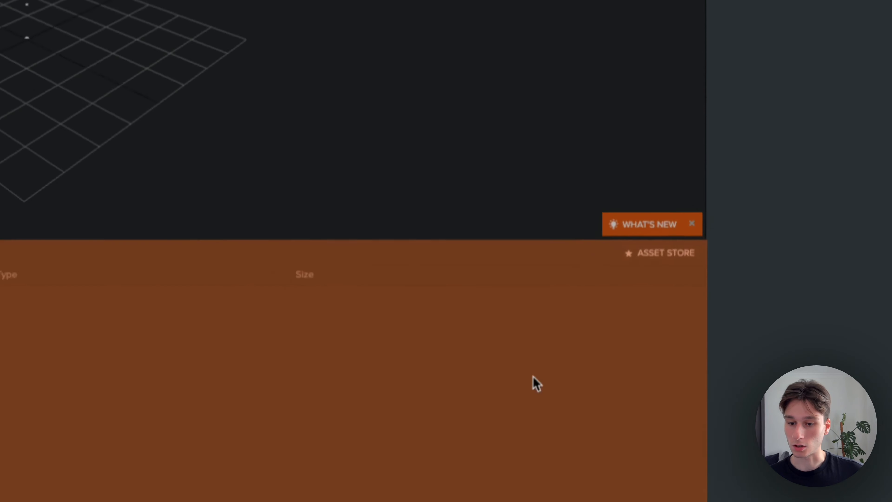
{"action": "left_click_drag", "start_coordinate": [485, 426], "coordinate": [394, 443]}
{"action": "left_click_drag", "start_coordinate": [612, 370], "coordinate": [610, 368]}
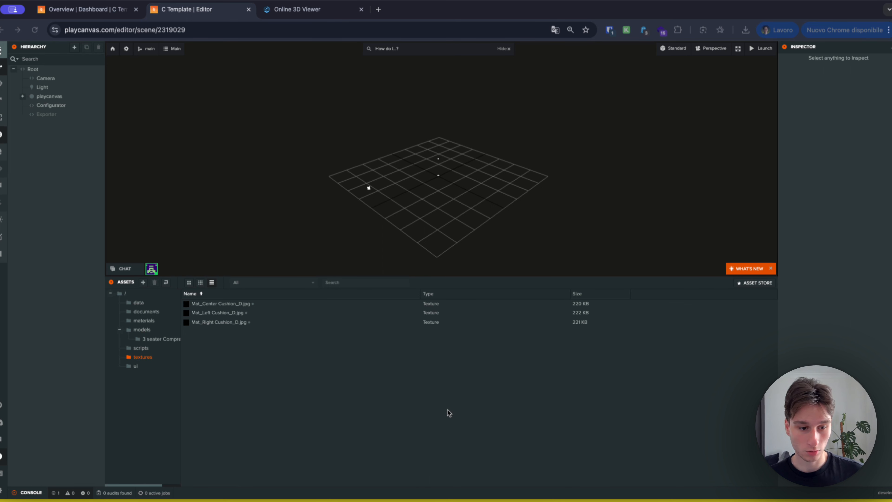
Create a subfolder inside the textures folder and name it Red.
{"action": "right_click", "coordinate": [427, 389]}
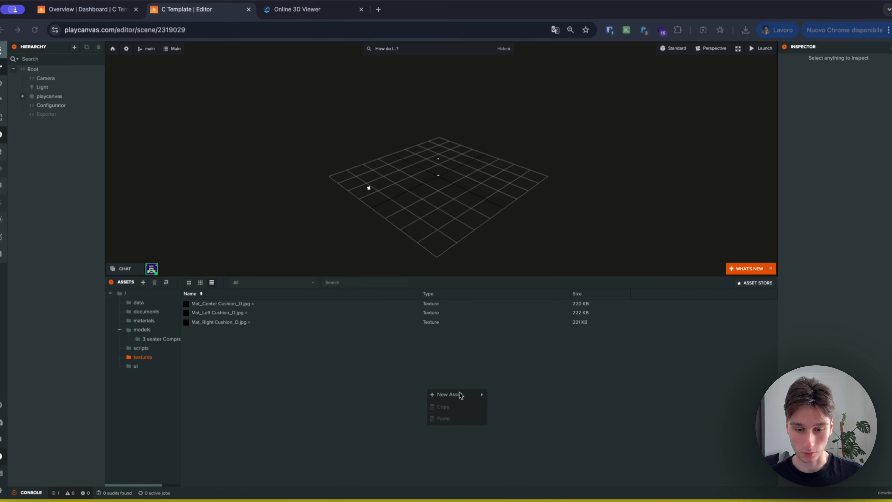
{"action": "mouse_move", "coordinate": [463, 398]}
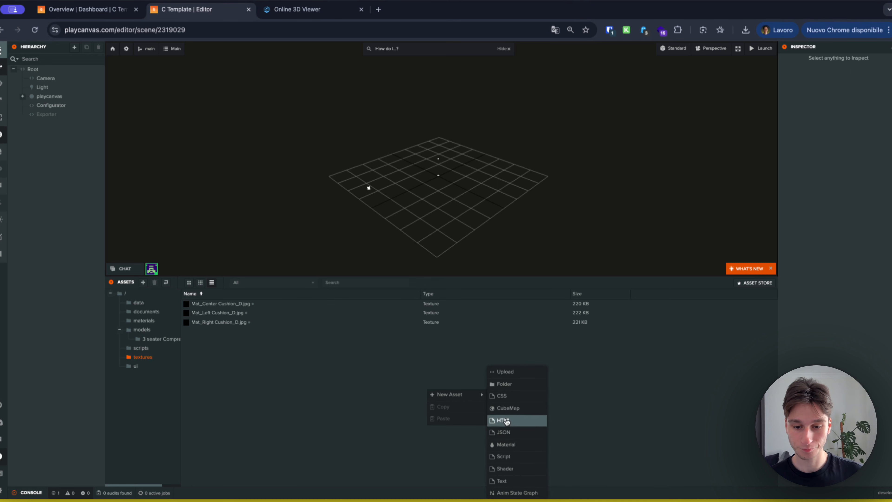
{"action": "left_click", "coordinate": [512, 384]}
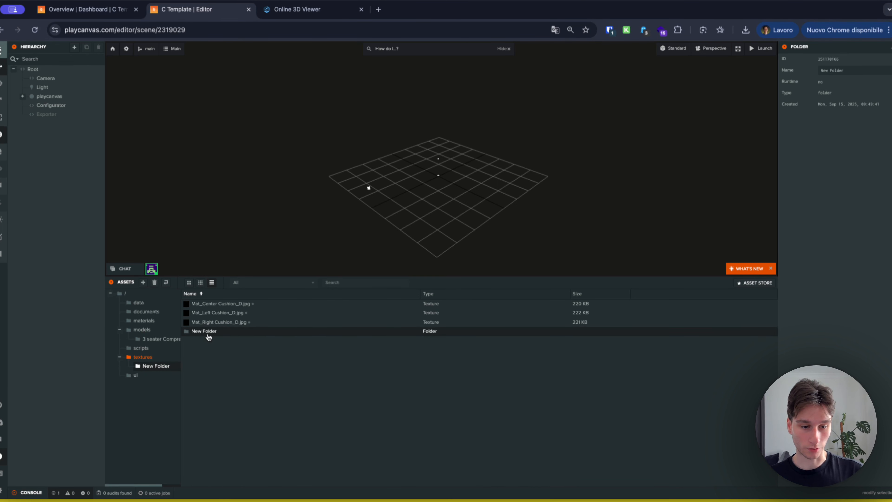
{"action": "left_click", "coordinate": [207, 334]}
{"action": "left_click", "coordinate": [209, 333]}
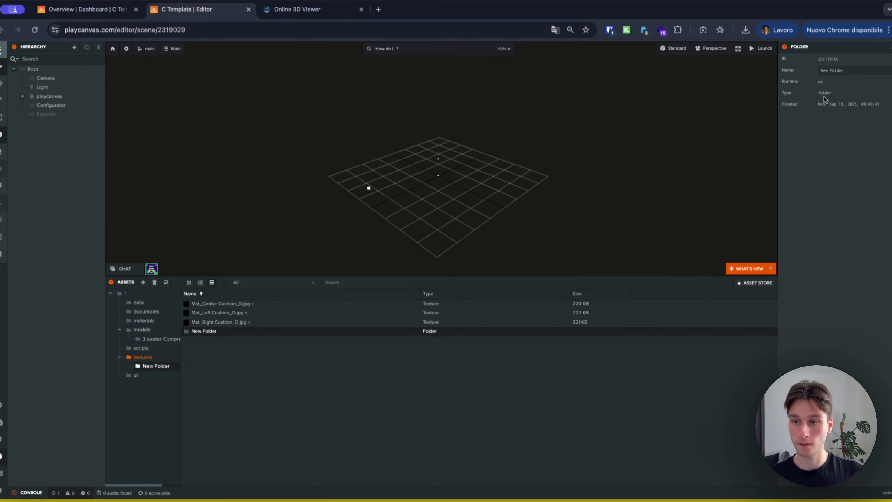
{"action": "left_click", "coordinate": [846, 70]}
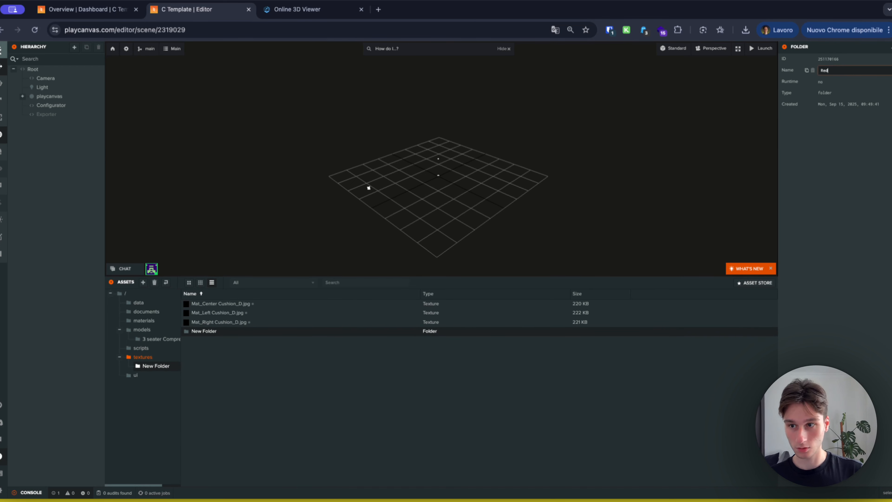
{"action": "key", "text": "Return"}
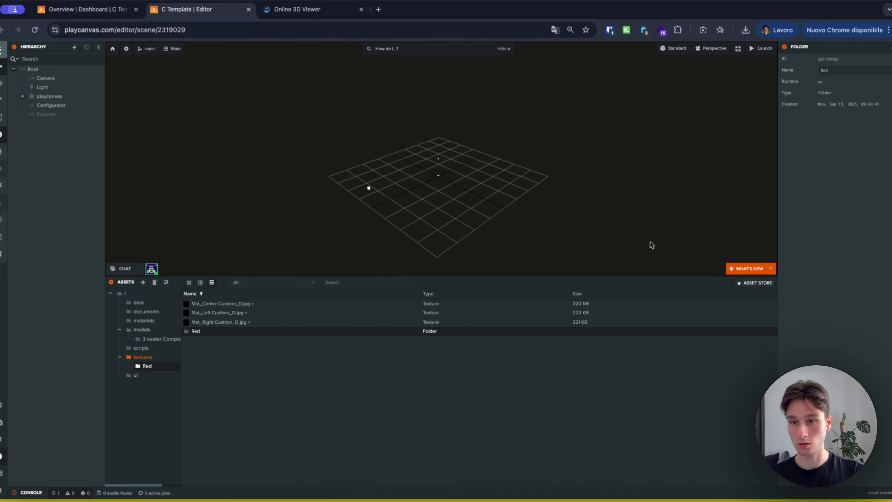
Upload the red versions of the center, left and right cushion textures into the Red folder.
{"action": "double_click", "coordinate": [218, 333]}
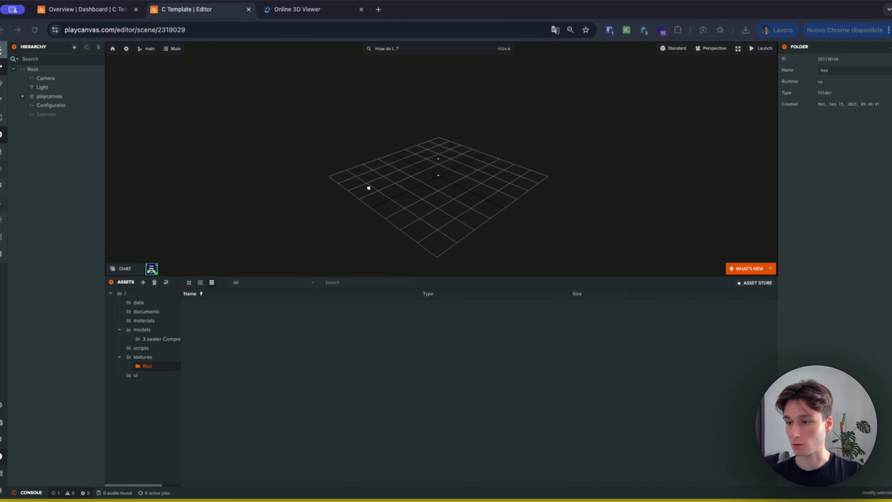
{"action": "left_click_drag", "start_coordinate": [796, 272], "coordinate": [374, 315]}
{"action": "left_click_drag", "start_coordinate": [308, 320], "coordinate": [309, 322]}
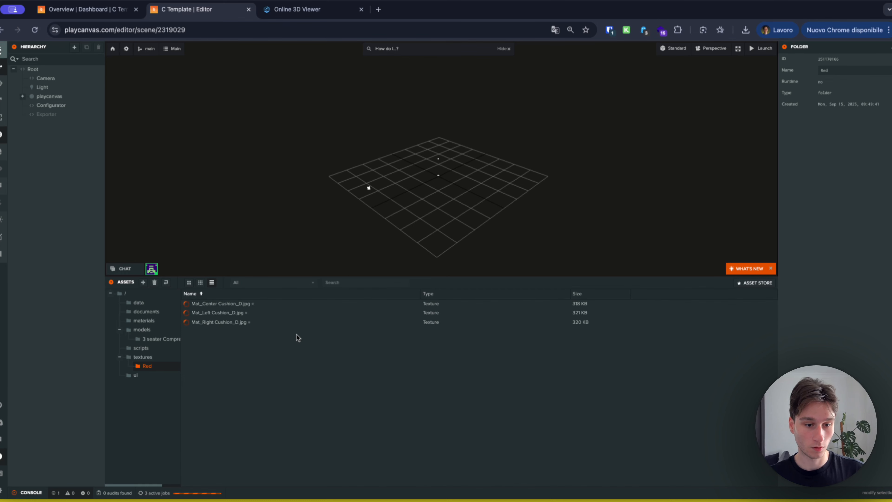
Rename the red center cushion texture as Mat_Center Cushion_D RED.jpg.
{"action": "left_click", "coordinate": [273, 304]}
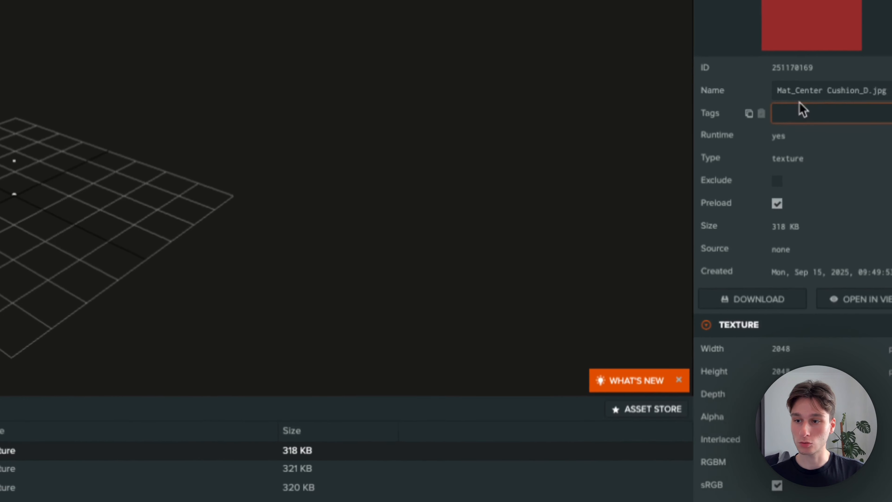
{"action": "left_click", "coordinate": [868, 90]}
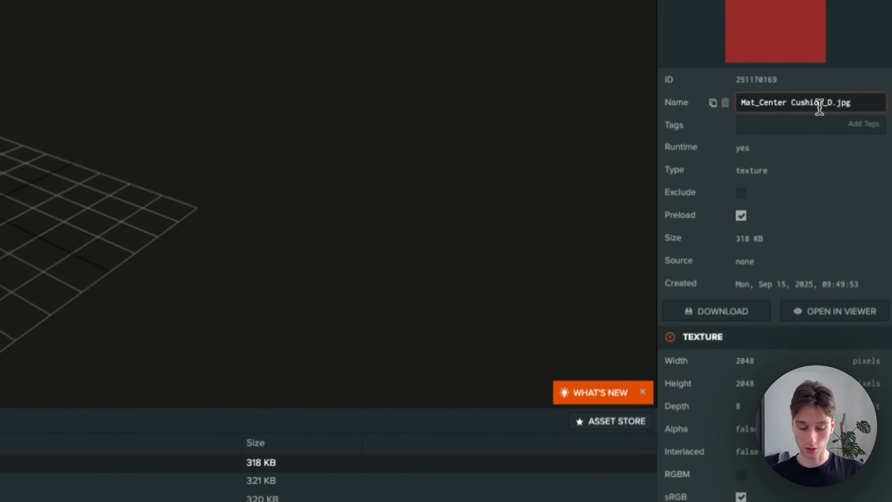
{"action": "type", "text": "RED"}
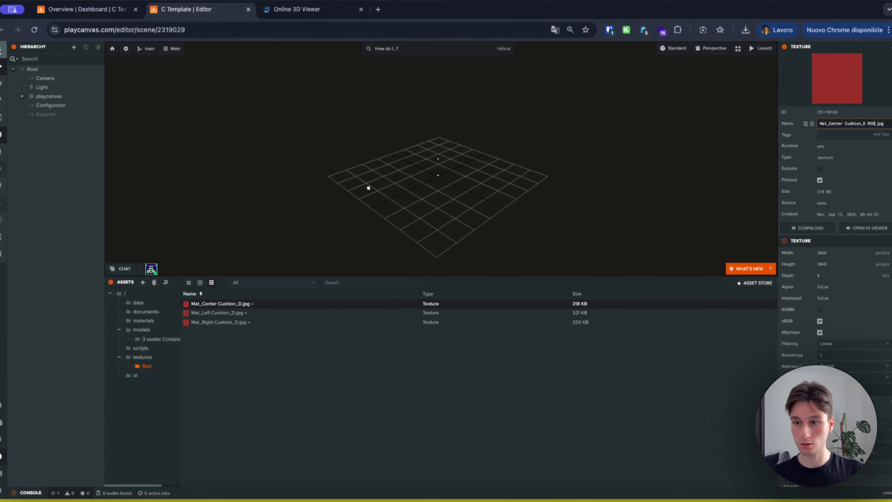
{"action": "key", "text": "Return"}
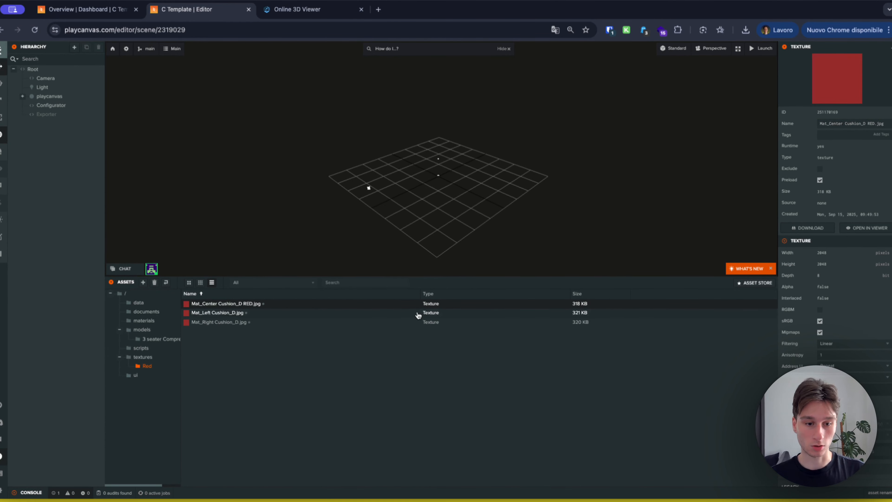
Rename the red left cushion texture as Mat_Left Cushion_D RED.jpg.
{"action": "left_click", "coordinate": [418, 313]}
{"action": "left_click", "coordinate": [861, 123]}
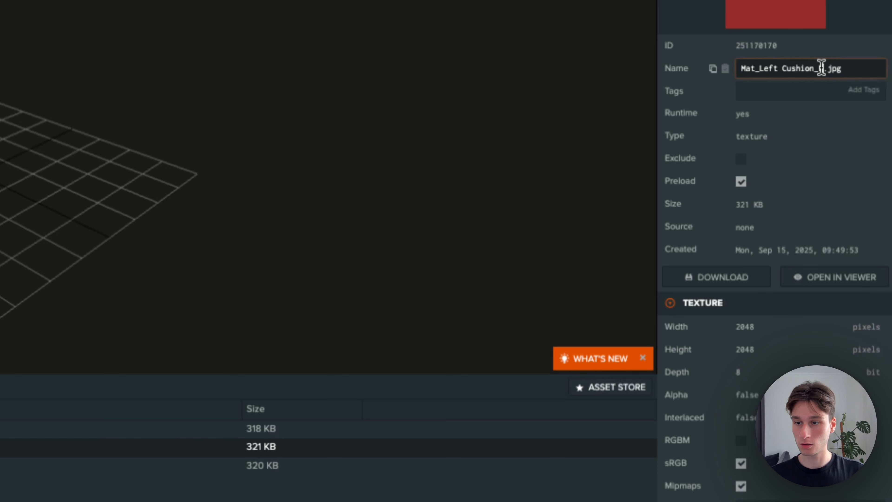
{"action": "left_click", "coordinate": [822, 68]}
{"action": "type", "text": "RED"}
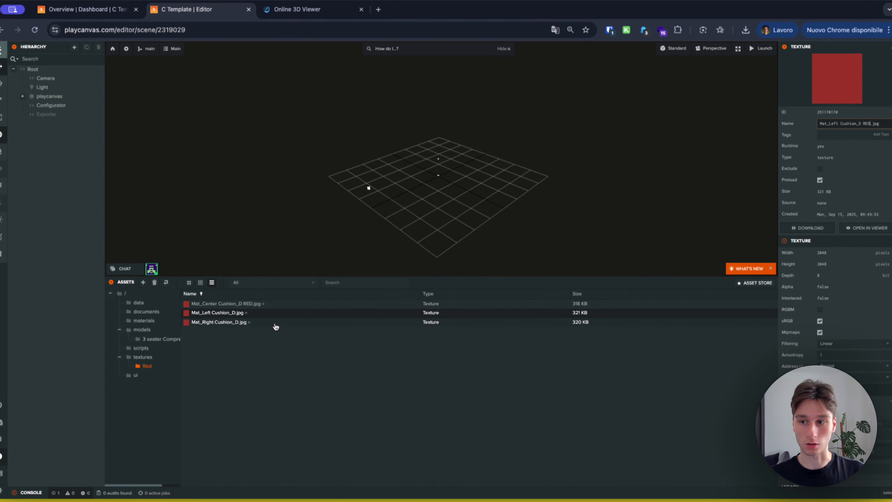
Rename the red right cushion texture as Mat_Right Cushion_D RED.jpg.
{"action": "left_click", "coordinate": [275, 324]}
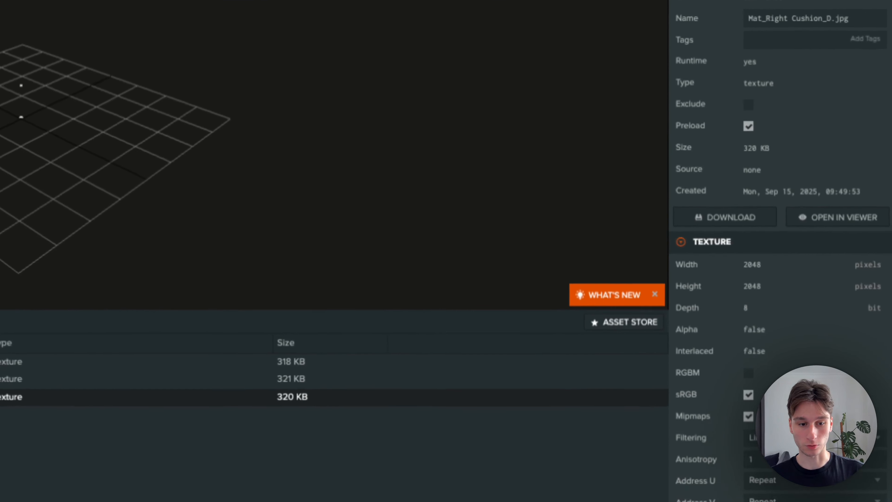
{"action": "left_click", "coordinate": [827, 42]}
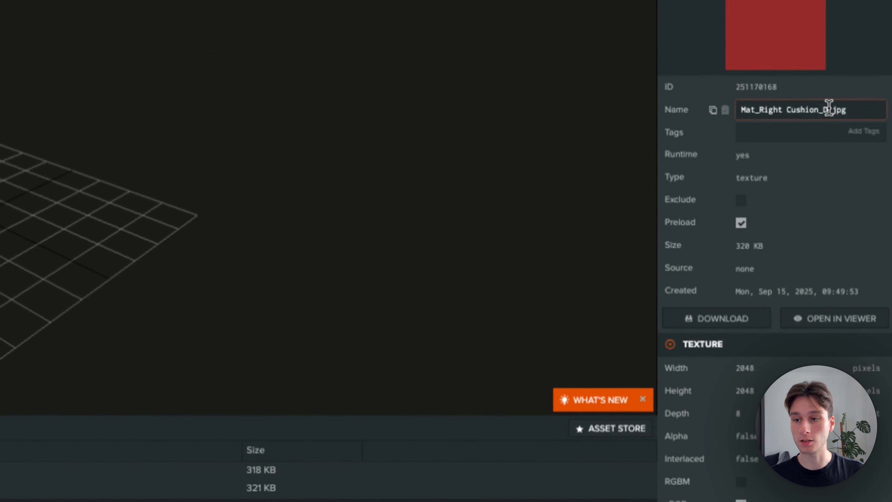
{"action": "left_click", "coordinate": [827, 111]}
{"action": "type", "text": "RED"}
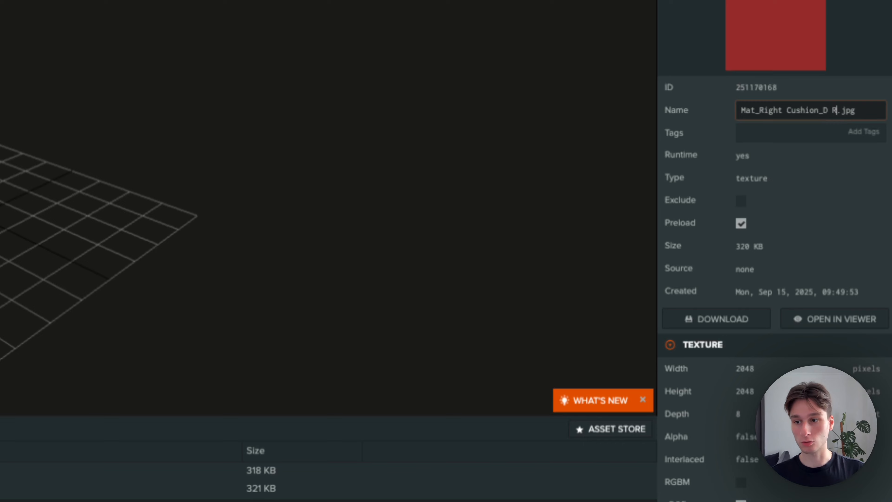
{"action": "key", "text": "Return"}
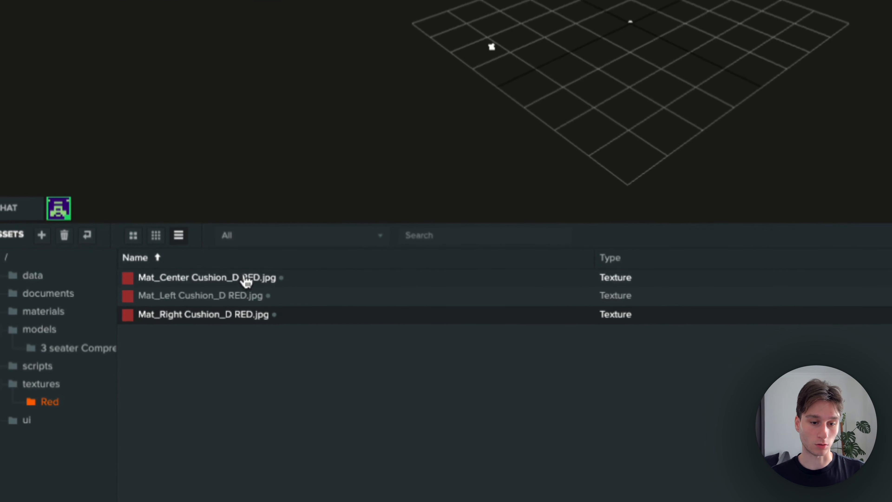
Move the three RED cushion textures out of the Red folder into the parent textures folder and open that folder.
{"action": "left_click", "coordinate": [246, 281]}
{"action": "left_click", "coordinate": [235, 313], "text": "shift"}
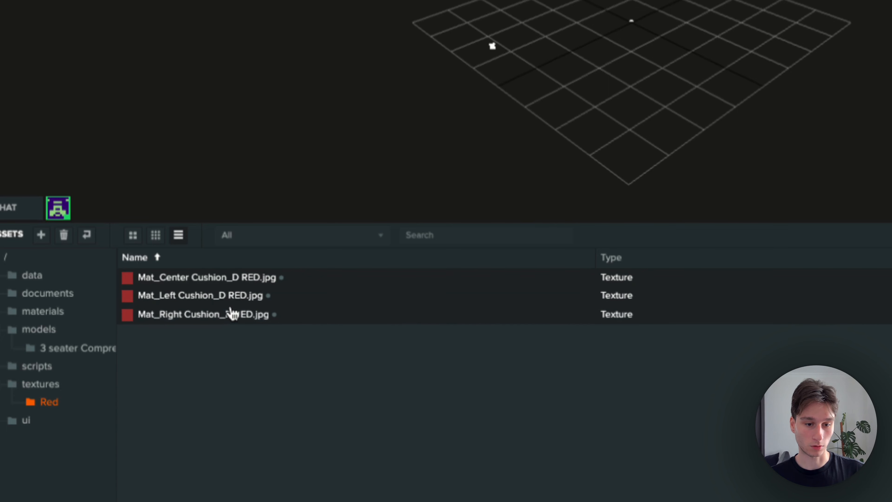
{"action": "left_click_drag", "start_coordinate": [234, 298], "coordinate": [48, 353]}
{"action": "left_click", "coordinate": [53, 393]}
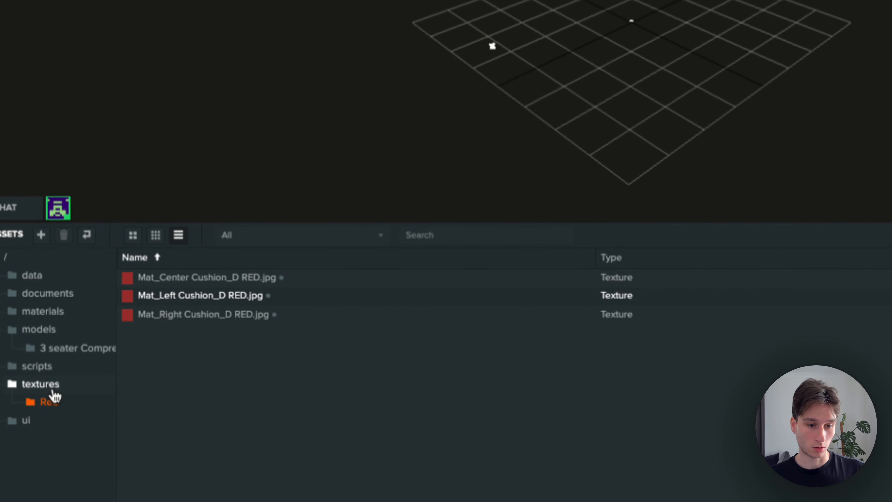
{"action": "left_click", "coordinate": [77, 387]}
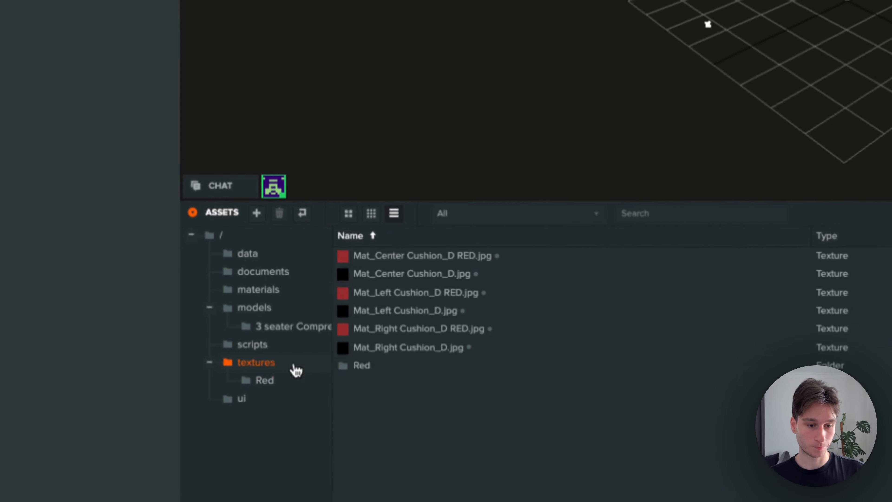
Delete the Red subfolder inside the textures folder permanently.
{"action": "right_click", "coordinate": [279, 379]}
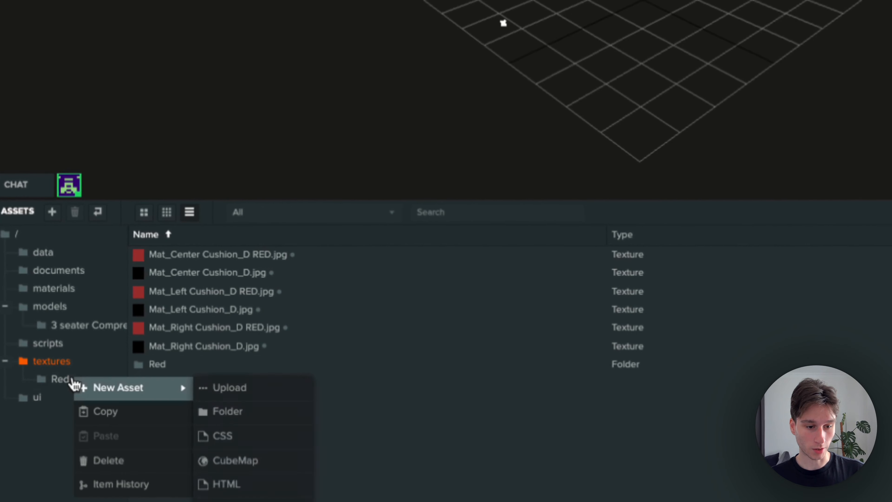
{"action": "left_click", "coordinate": [125, 460]}
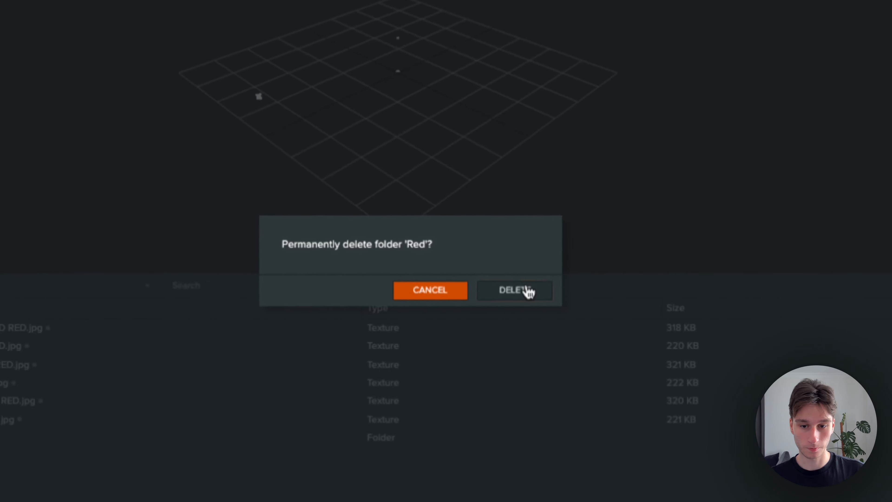
{"action": "left_click", "coordinate": [759, 216]}
Rename the black center cushion texture as Mat_Center Cushion_D BLACK.jpg.
{"action": "left_click", "coordinate": [3, 322]}
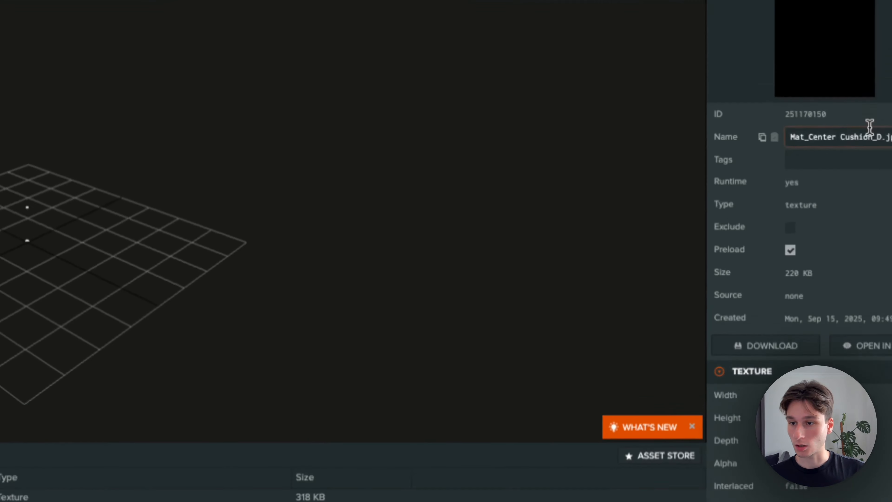
{"action": "left_click", "coordinate": [880, 139]}
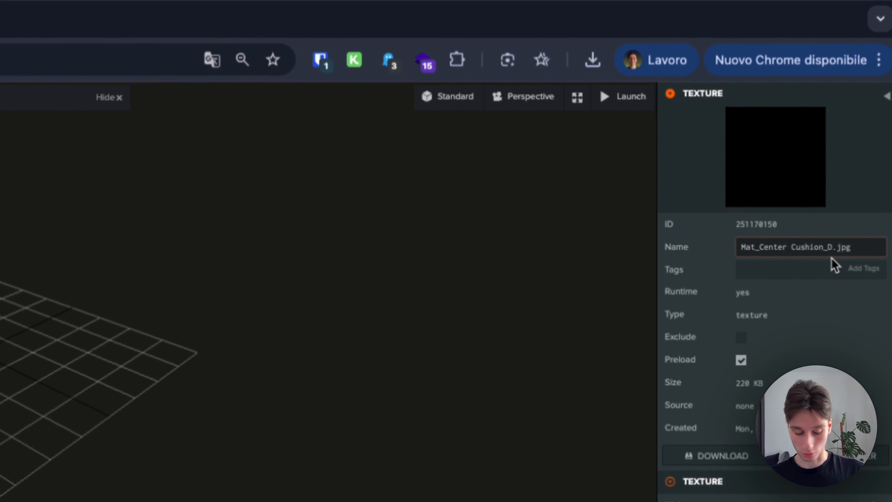
{"action": "type", "text": "BLACK"}
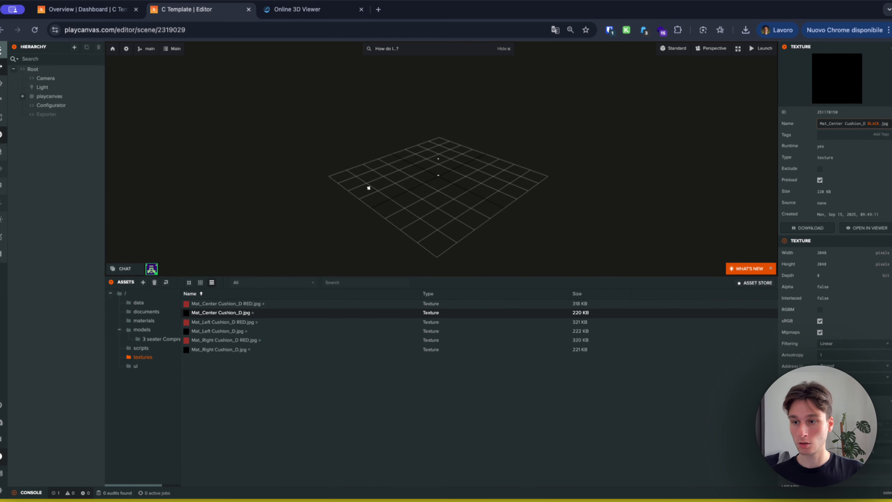
{"action": "key", "text": "Return"}
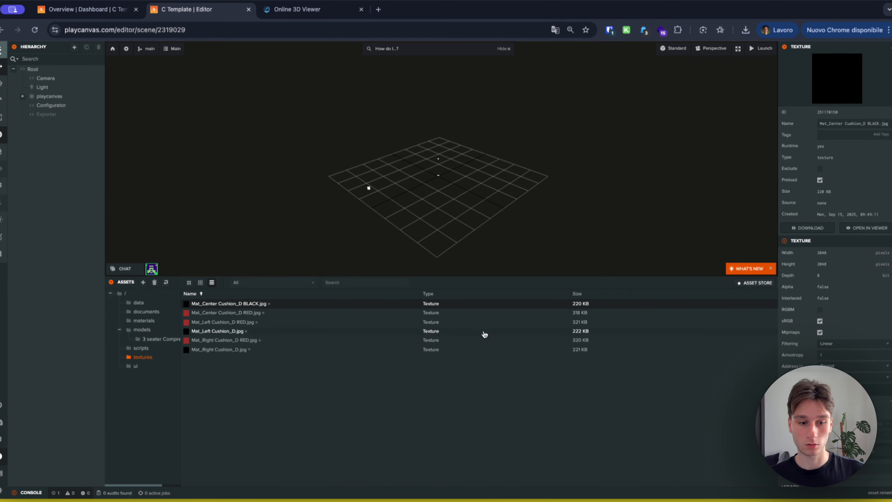
Rename the black left cushion texture as Mat_Left Cushion_D BLACK.jpg.
{"action": "left_click", "coordinate": [485, 332]}
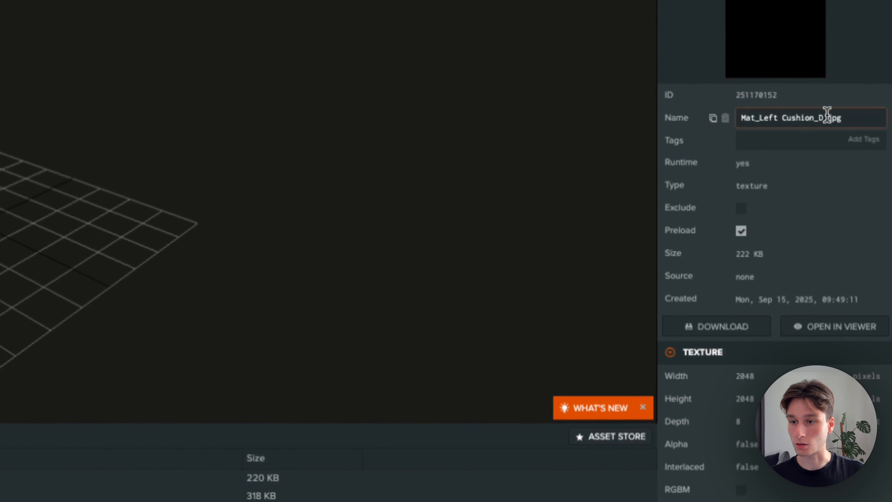
{"action": "left_click", "coordinate": [824, 118]}
{"action": "type", "text": "BLACK"}
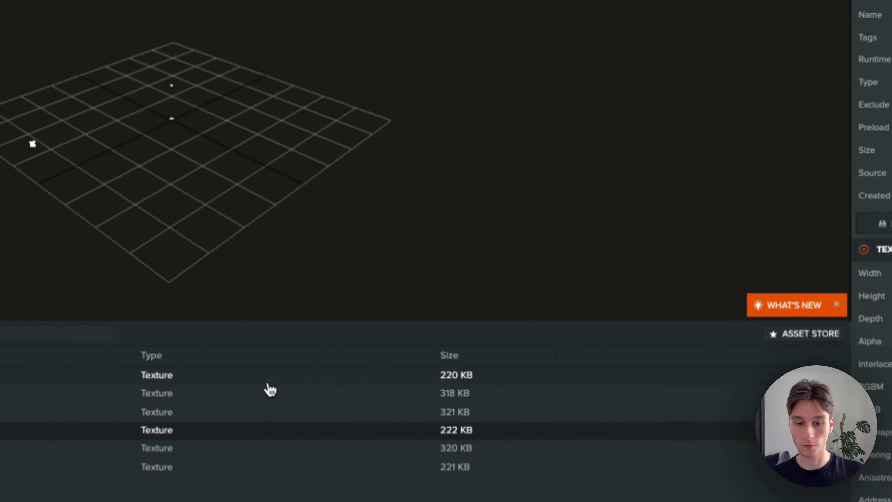
Rename the black right cushion texture as Mat_Right Cushion_D BLACK.jpg.
{"action": "left_click", "coordinate": [157, 466]}
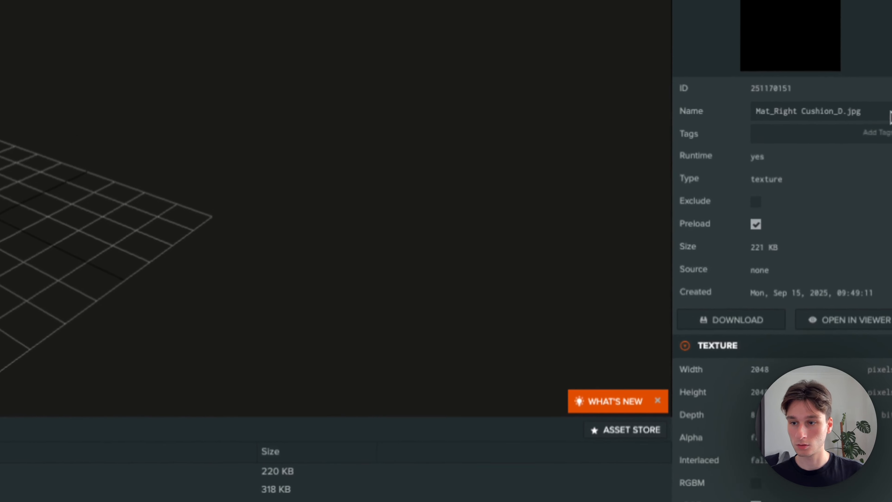
{"action": "left_click", "coordinate": [840, 109]}
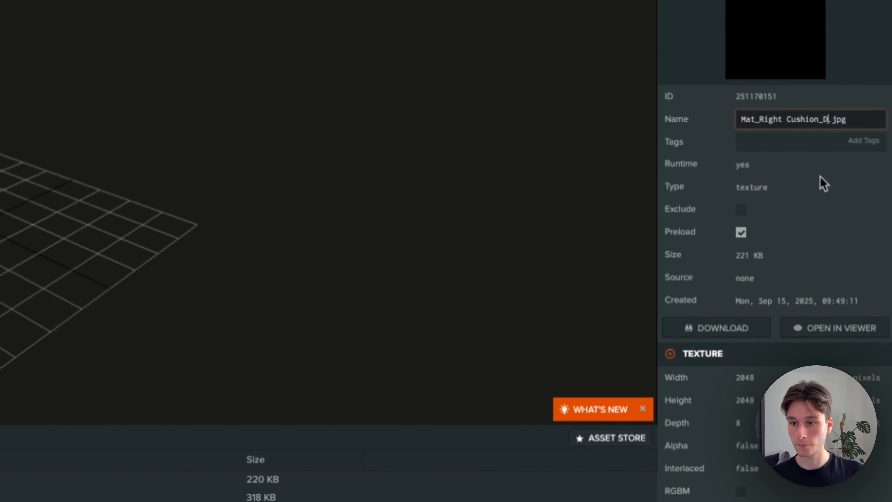
{"action": "type", "text": "BLACK"}
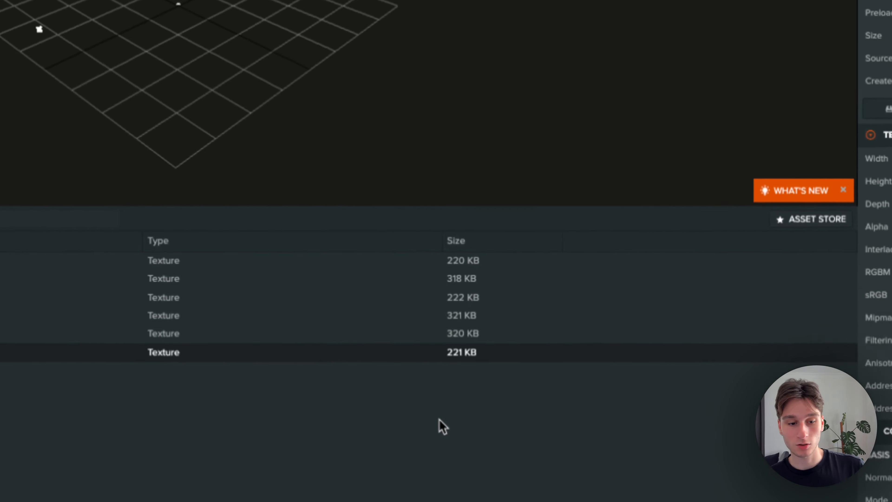
{"action": "left_click", "coordinate": [238, 499]}
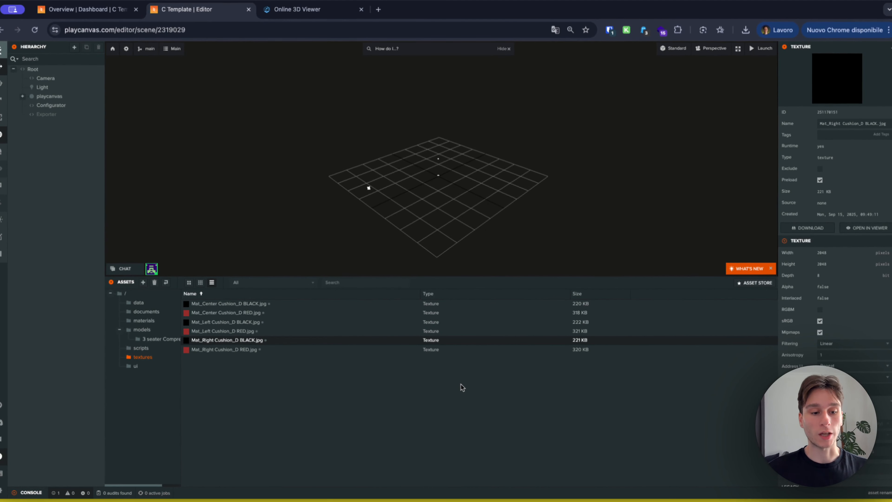
Move the center, left and right cushion materials from the 3 seater model folder into the materials folder.
{"action": "left_click", "coordinate": [156, 321]}
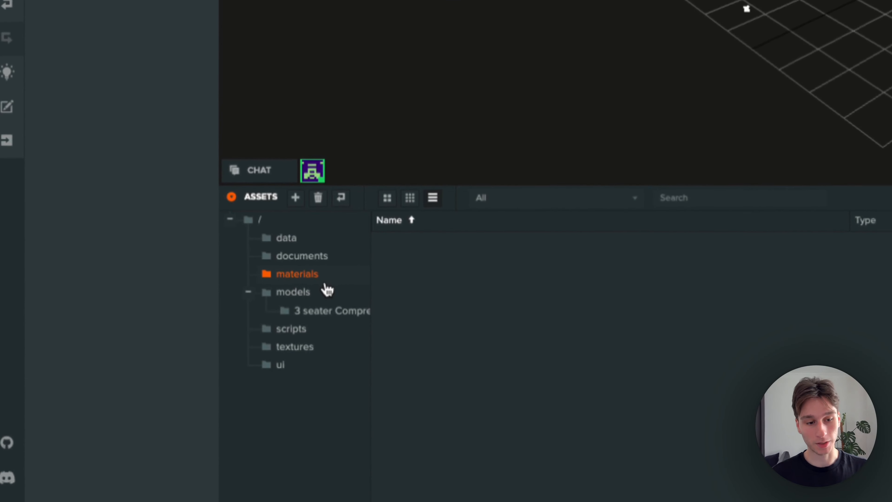
{"action": "left_click", "coordinate": [339, 309]}
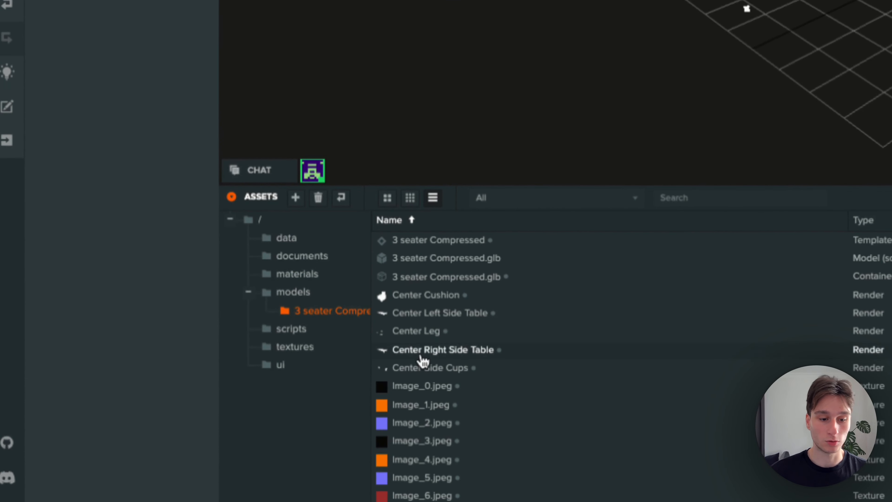
{"action": "scroll", "coordinate": [627, 316], "scroll_direction": "down", "scroll_amount": 15}
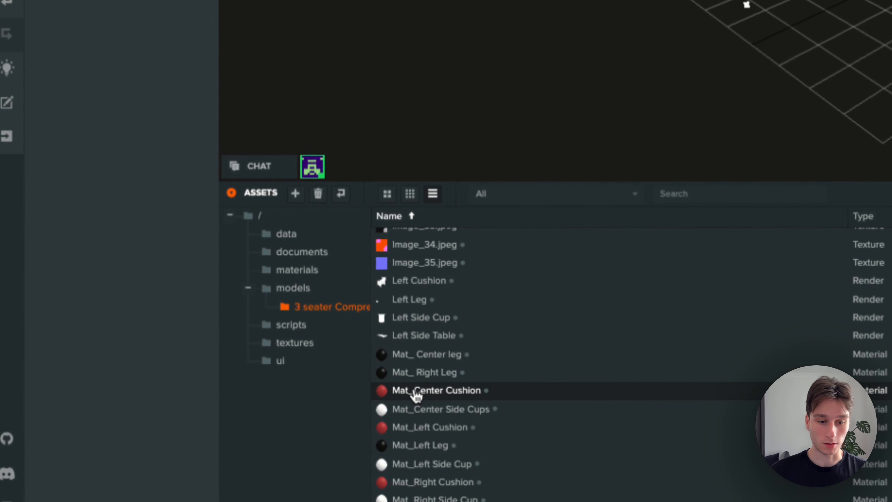
{"action": "left_click", "coordinate": [414, 392]}
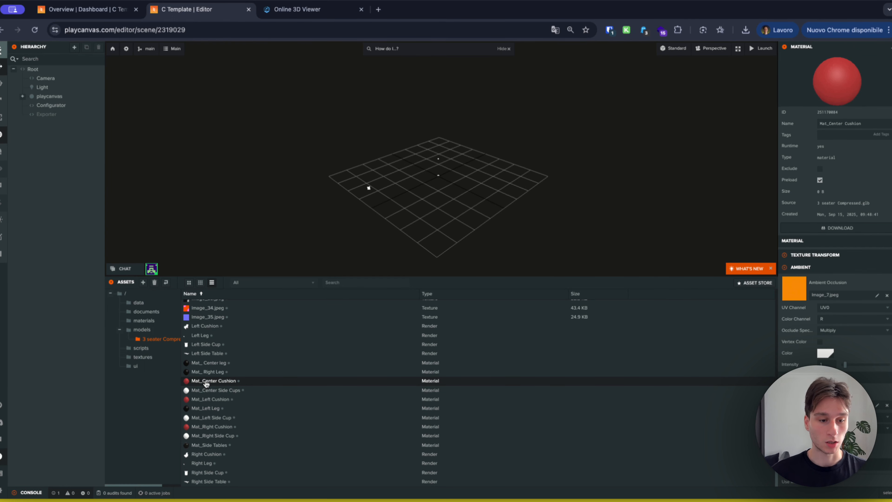
{"action": "left_click_drag", "start_coordinate": [207, 382], "coordinate": [155, 322]}
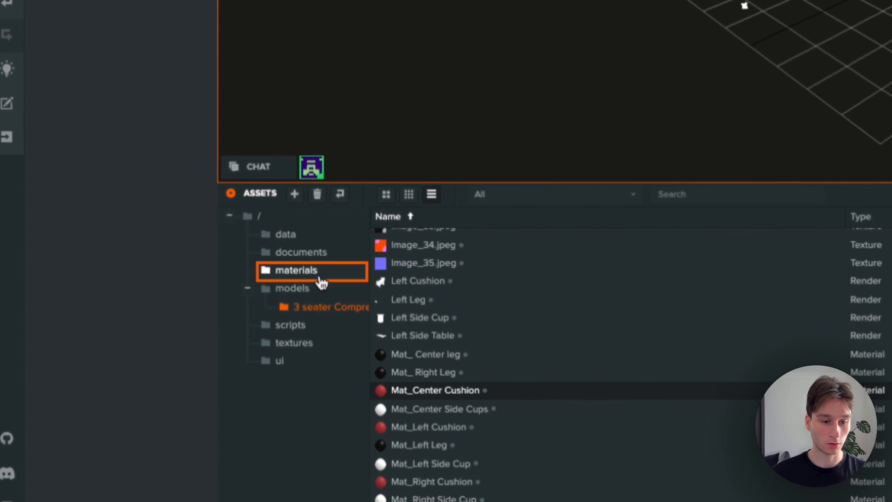
{"action": "left_click_drag", "start_coordinate": [347, 284], "coordinate": [348, 286]}
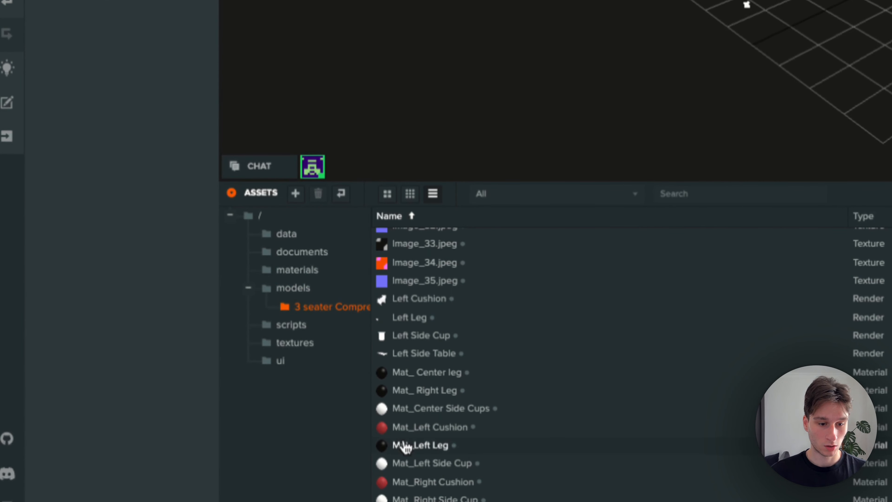
{"action": "left_click_drag", "start_coordinate": [414, 427], "coordinate": [307, 281]}
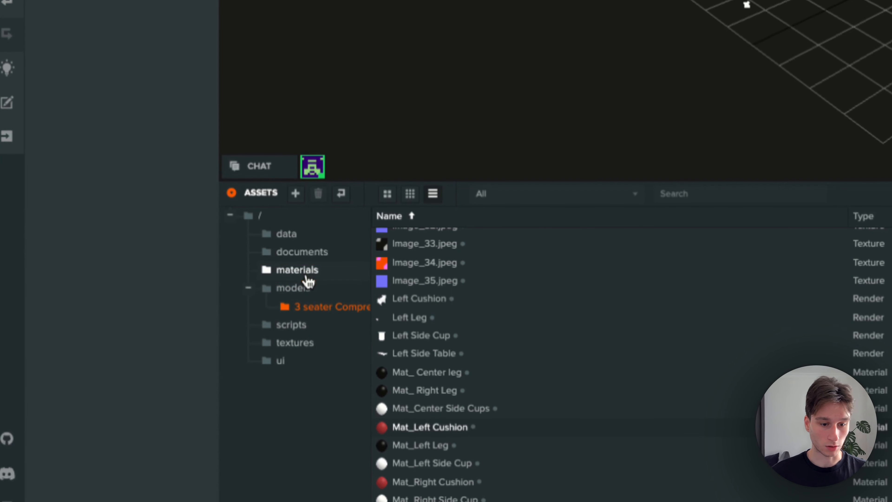
{"action": "left_click_drag", "start_coordinate": [400, 465], "coordinate": [326, 275]}
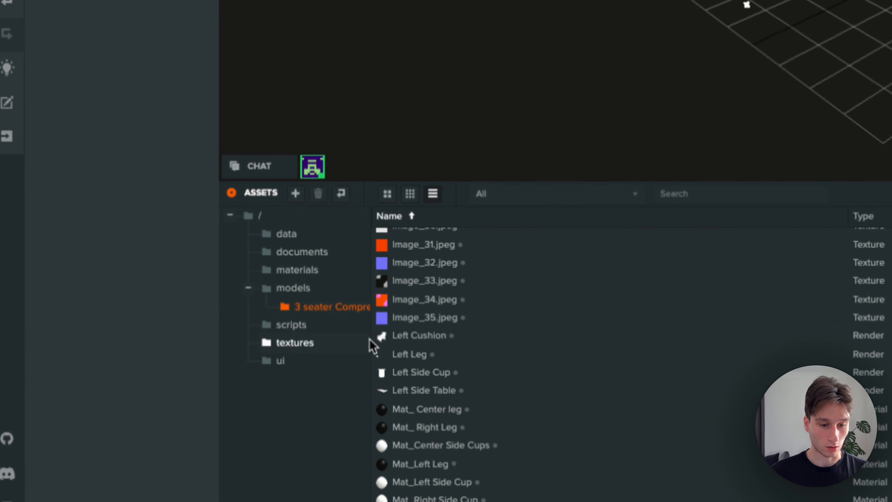
Move the center, right and left leg materials from the 3 seater model folder into the materials folder.
{"action": "left_click_drag", "start_coordinate": [422, 414], "coordinate": [299, 278]}
{"action": "left_click_drag", "start_coordinate": [417, 436], "coordinate": [315, 273]}
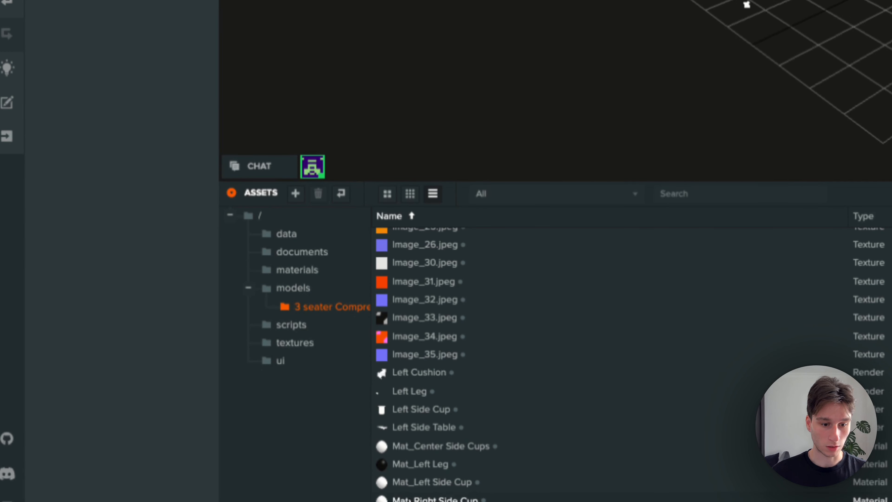
{"action": "left_click_drag", "start_coordinate": [415, 469], "coordinate": [317, 276]}
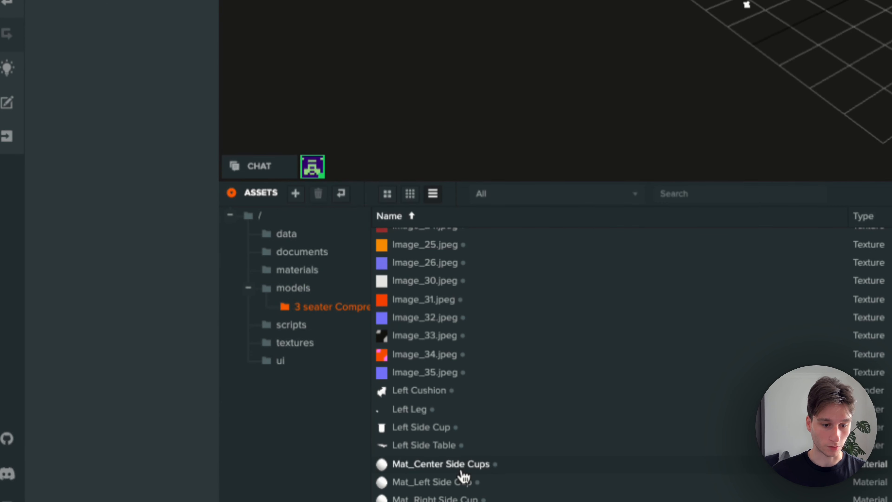
Move the three side cup materials and Mat_Side Tables from the 3 seater model folder into the materials folder.
{"action": "left_click", "coordinate": [461, 470]}
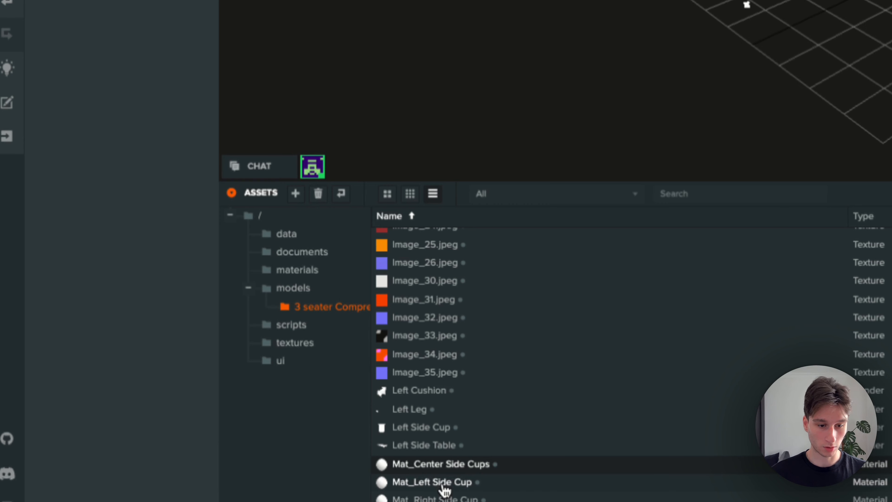
{"action": "left_click", "coordinate": [446, 497], "text": "shift"}
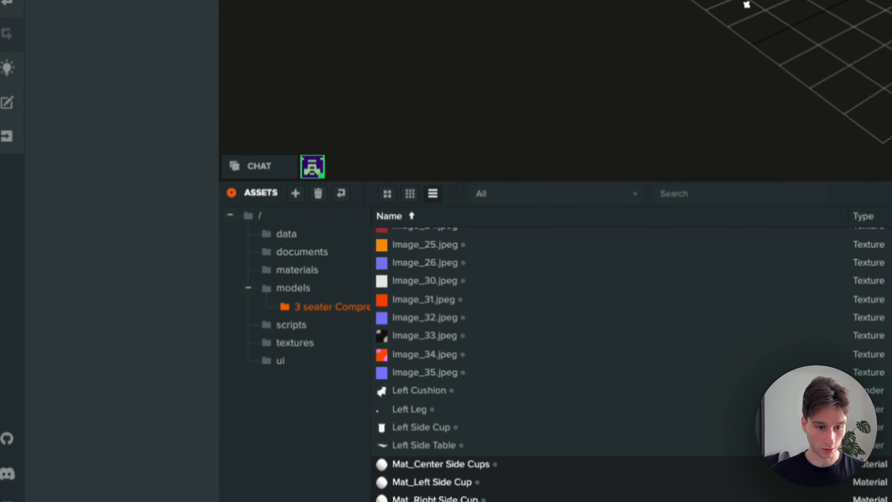
{"action": "left_click_drag", "start_coordinate": [451, 488], "coordinate": [300, 275]}
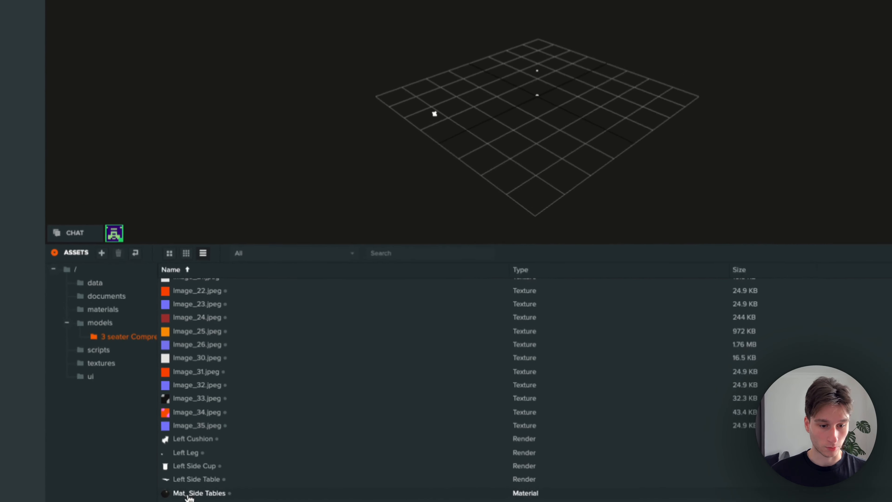
{"action": "left_click_drag", "start_coordinate": [203, 448], "coordinate": [154, 322]}
{"action": "left_click_drag", "start_coordinate": [81, 303], "coordinate": [79, 303]}
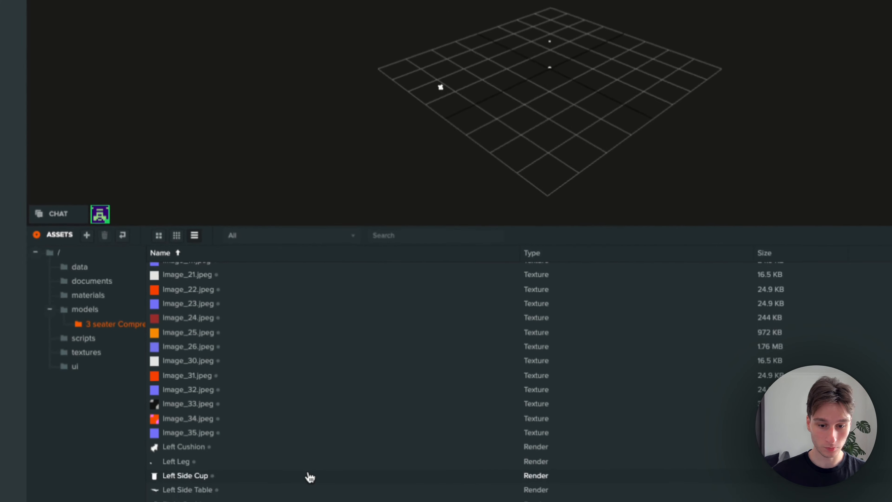
Open the materials folder and rename the right cushion material as Mat_Right Cushion RED.
{"action": "scroll", "coordinate": [310, 476], "scroll_direction": "up", "scroll_amount": 7}
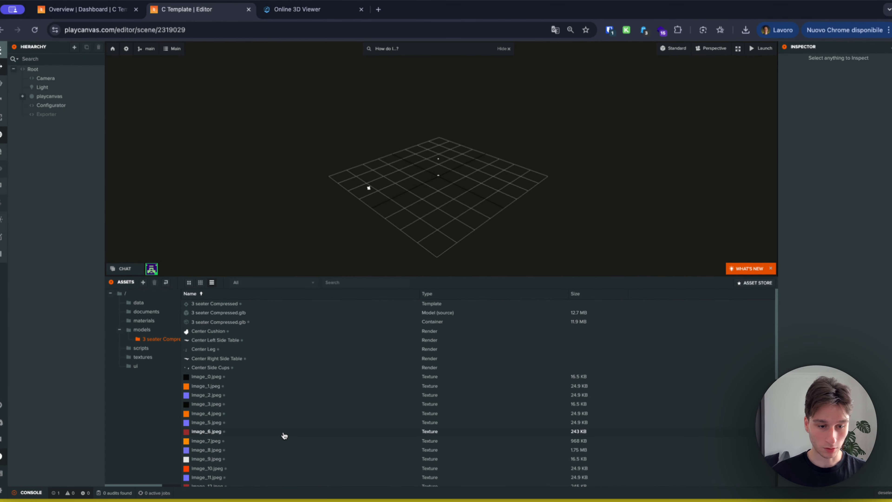
{"action": "scroll", "coordinate": [284, 435], "scroll_direction": "down", "scroll_amount": 7}
{"action": "left_click", "coordinate": [144, 320]}
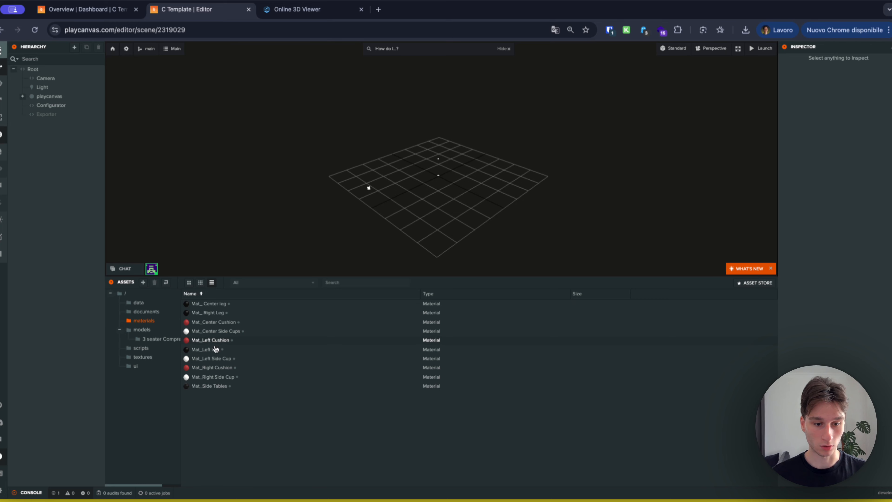
{"action": "left_click", "coordinate": [214, 368]}
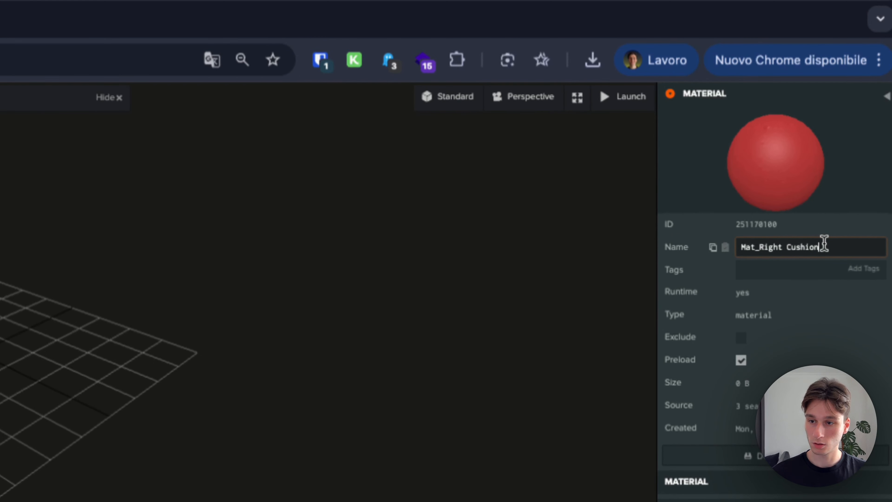
{"action": "type", "text": "ED"}
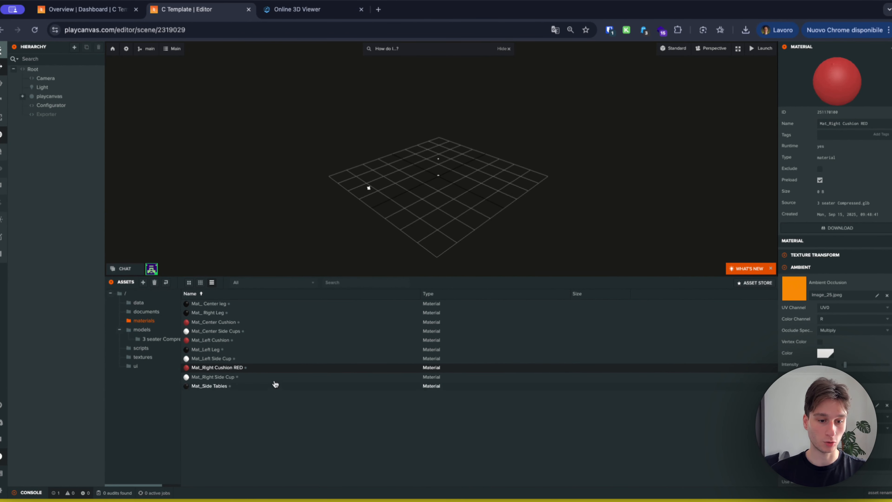
Rename the left cushion material as Mat_Left Cushion RED.
{"action": "left_click", "coordinate": [211, 340]}
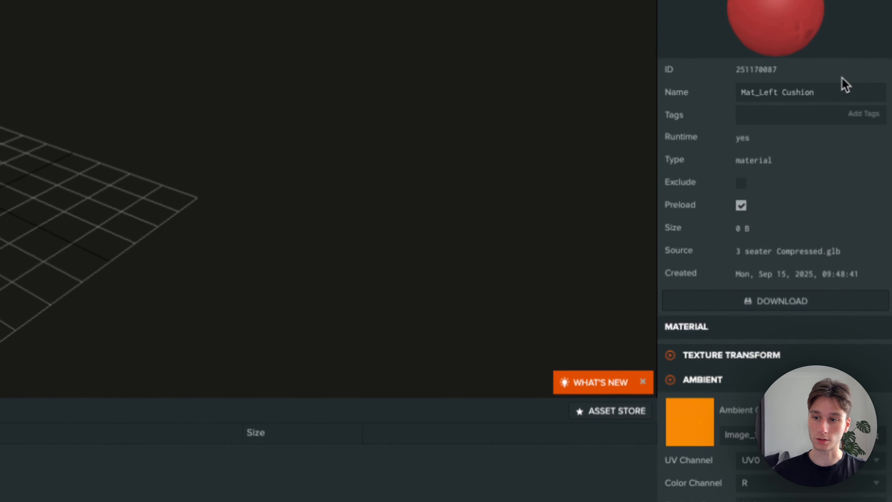
{"action": "left_click", "coordinate": [836, 90]}
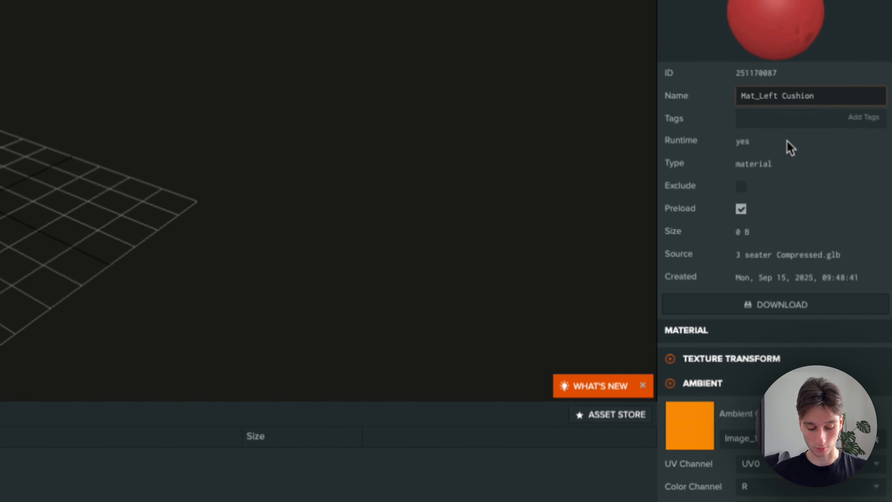
{"action": "type", "text": "RED"}
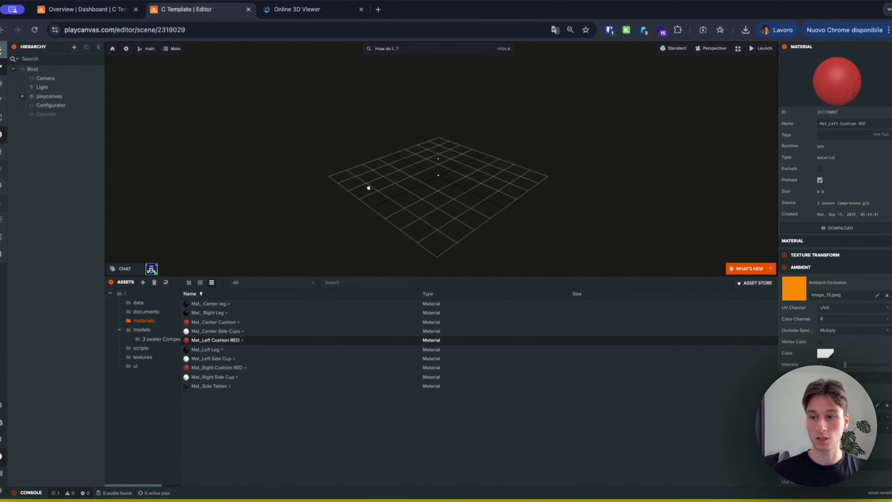
Rename the center cushion material as Mat_Center Cushion RED.
{"action": "left_click", "coordinate": [314, 322]}
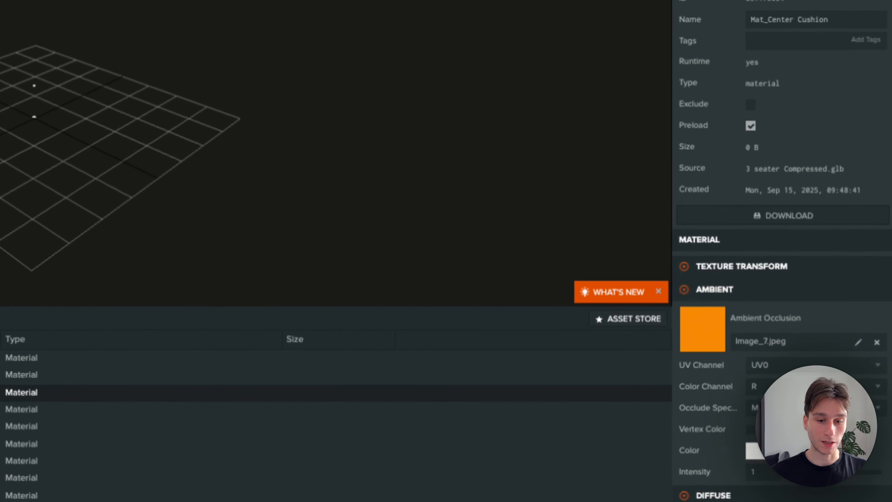
{"action": "left_click", "coordinate": [871, 125]}
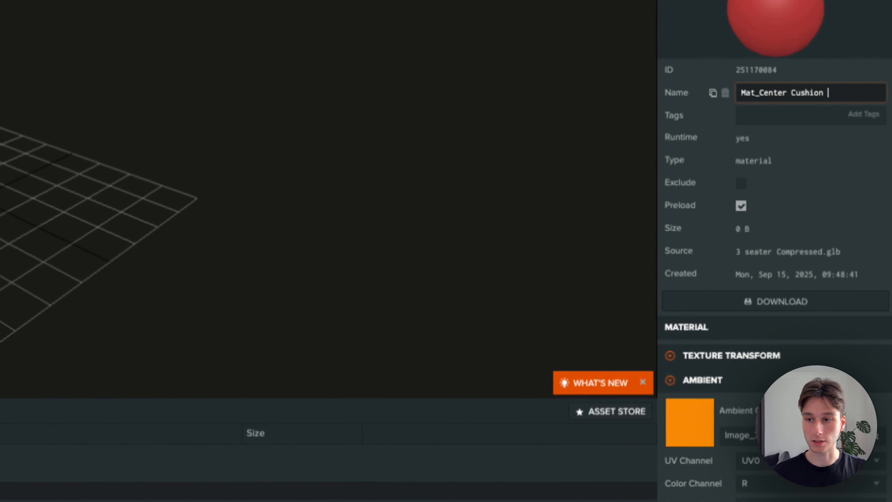
{"action": "type", "text": "RED"}
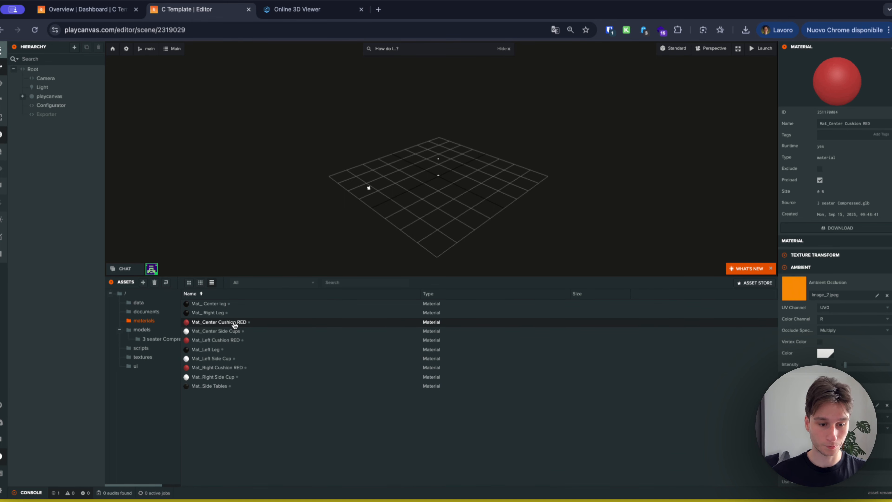
{"action": "left_click", "coordinate": [225, 340], "text": "shift"}
{"action": "left_click", "coordinate": [229, 368], "text": "ctrl"}
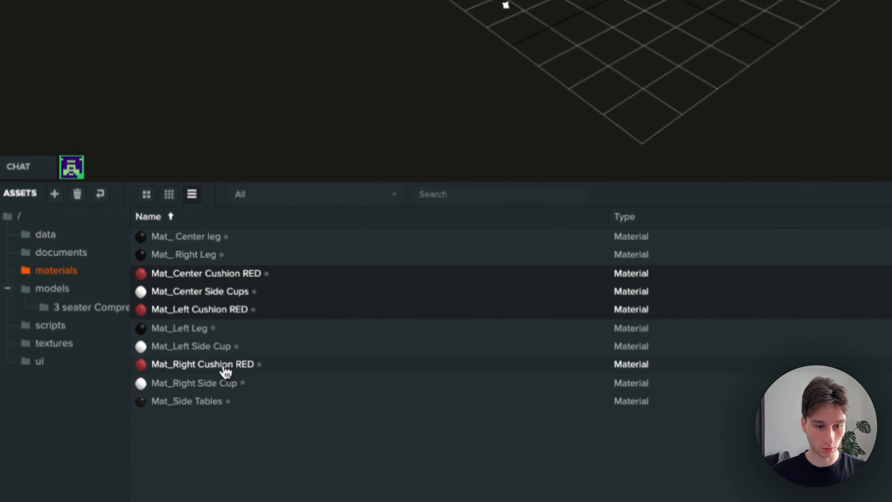
{"action": "left_click", "coordinate": [225, 369]}
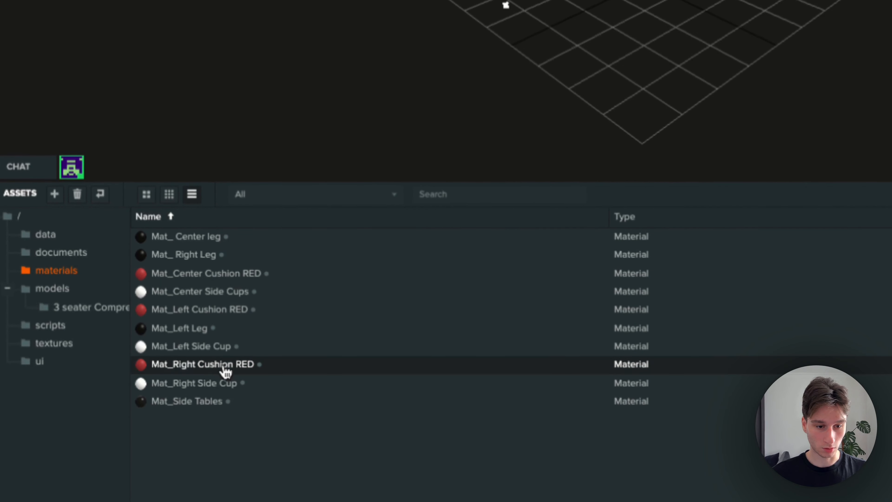
{"action": "left_click", "coordinate": [227, 316], "text": "ctrl"}
{"action": "left_click", "coordinate": [235, 276], "text": "ctrl"}
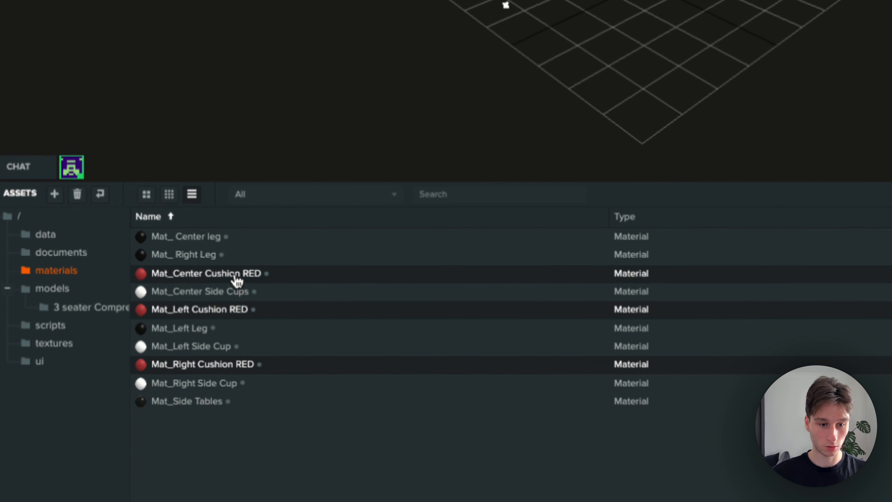
{"action": "right_click", "coordinate": [237, 278]}
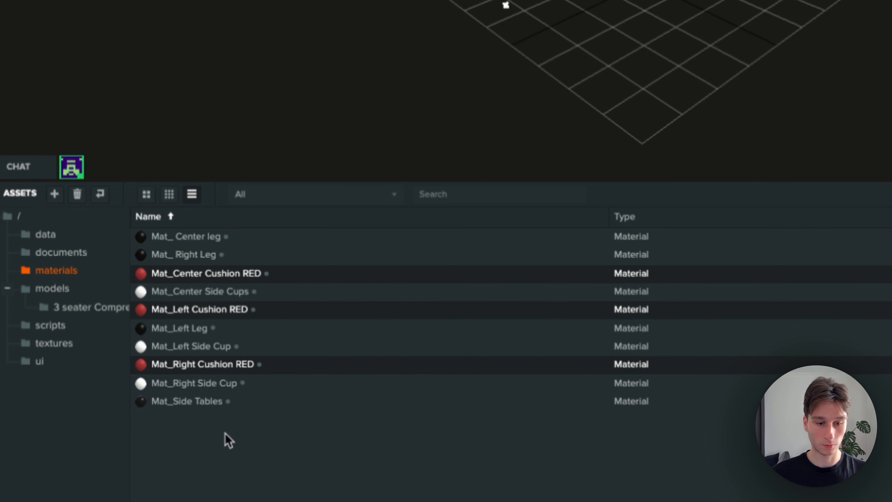
{"action": "left_click", "coordinate": [226, 403]}
Duplicate the Mat_Right Cushion RED material and rename the copy as Mat_Right Cushion BLACK.
{"action": "right_click", "coordinate": [236, 367]}
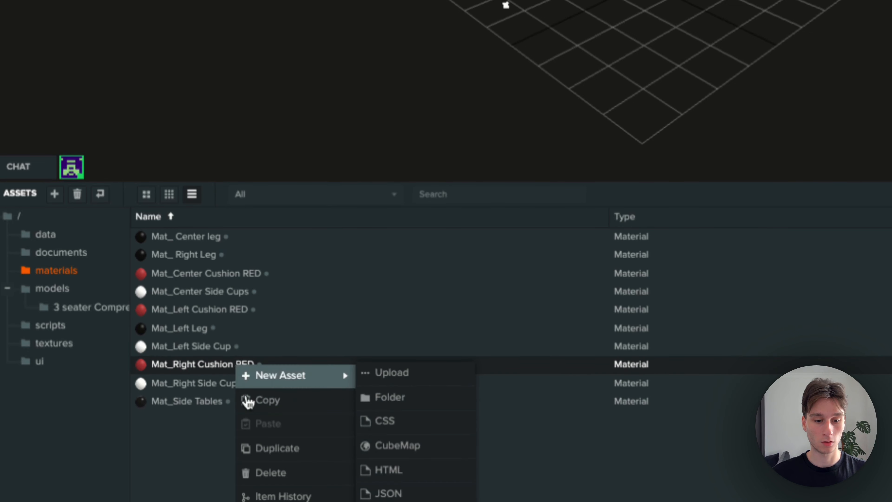
{"action": "left_click", "coordinate": [277, 448]}
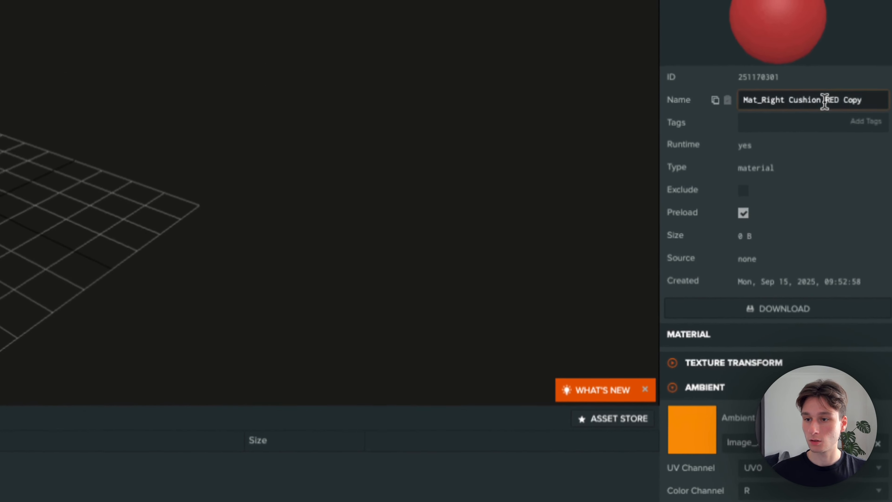
{"action": "left_click_drag", "start_coordinate": [822, 102], "coordinate": [869, 100]}
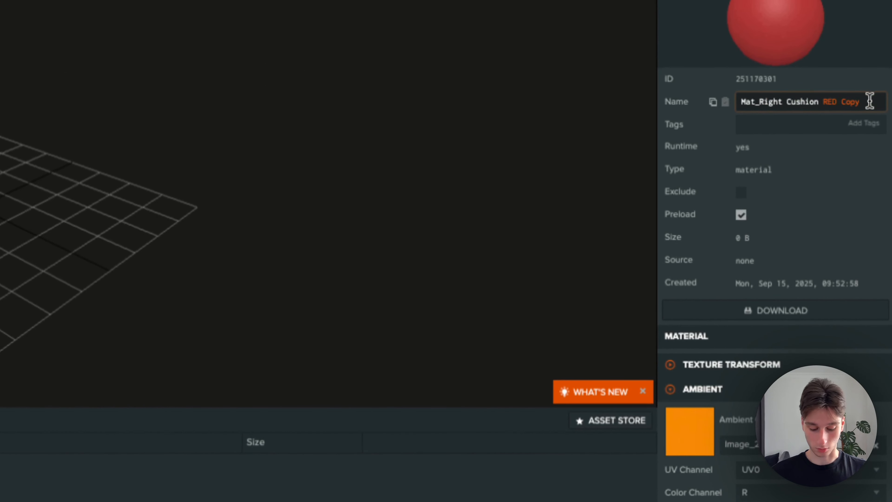
{"action": "type", "text": "BALCK"}
{"action": "key", "text": "BackSpace"}
{"action": "key", "text": "BackSpace"}
{"action": "key", "text": "BackSpace"}
{"action": "key", "text": "BackSpace"}
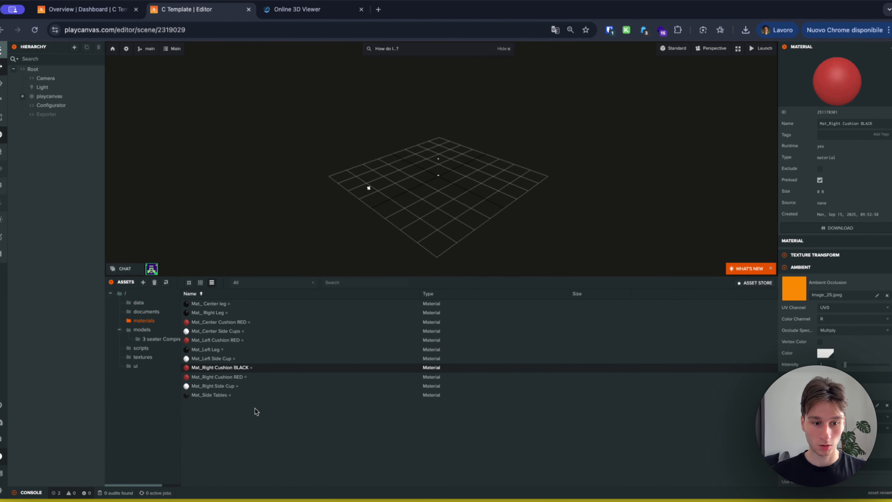
Duplicate the Mat_Left Cushion RED and Mat_Center Cushion RED materials in the materials folder.
{"action": "scroll", "coordinate": [834, 267], "scroll_direction": "down", "scroll_amount": 3}
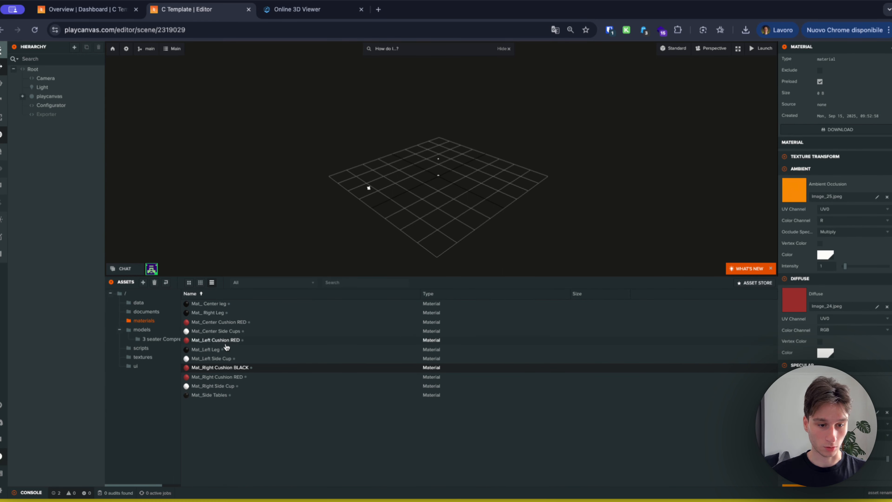
{"action": "right_click", "coordinate": [230, 340]}
{"action": "mouse_move", "coordinate": [238, 344]}
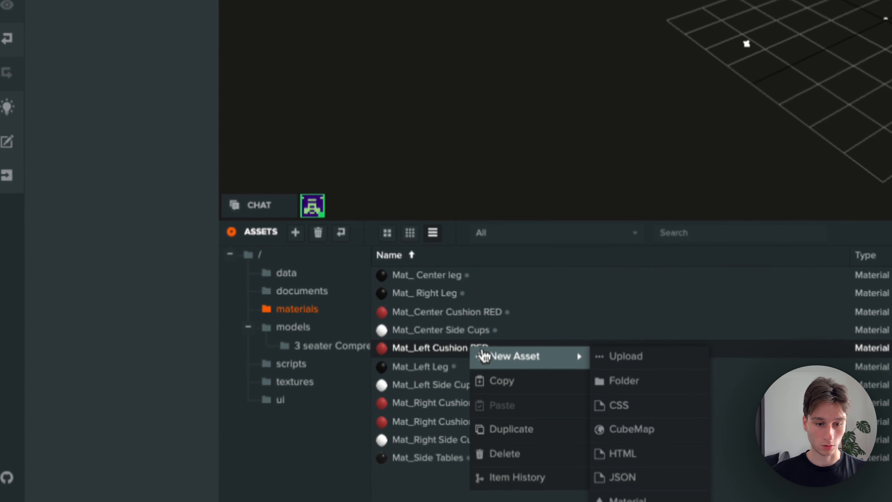
{"action": "left_click", "coordinate": [557, 428]}
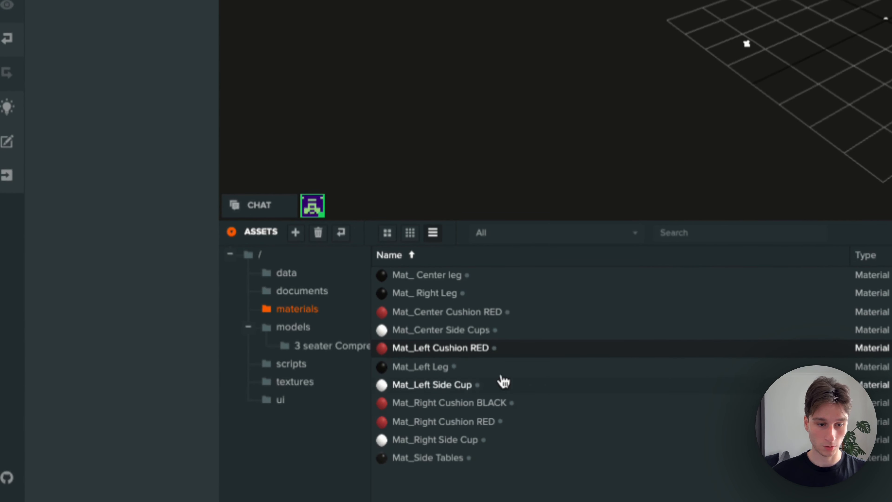
{"action": "right_click", "coordinate": [472, 322]}
{"action": "left_click", "coordinate": [522, 396]}
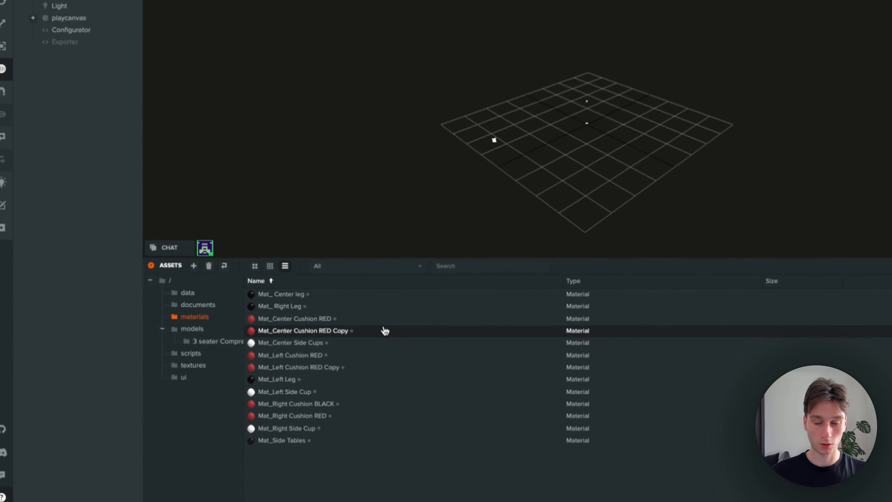
Rename the copy of the center cushion material as Mat_Center Cushion BLACK.
{"action": "scroll", "coordinate": [867, 196], "scroll_direction": "up", "scroll_amount": 3}
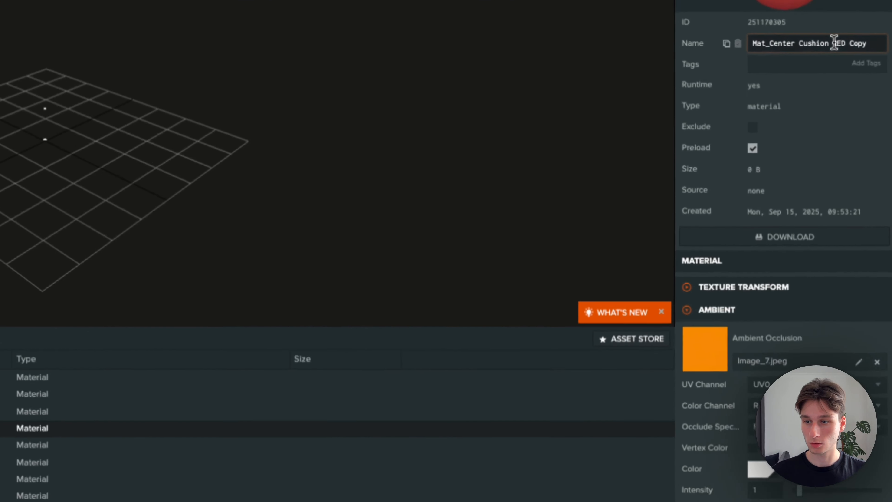
{"action": "left_click_drag", "start_coordinate": [866, 124], "coordinate": [890, 122]}
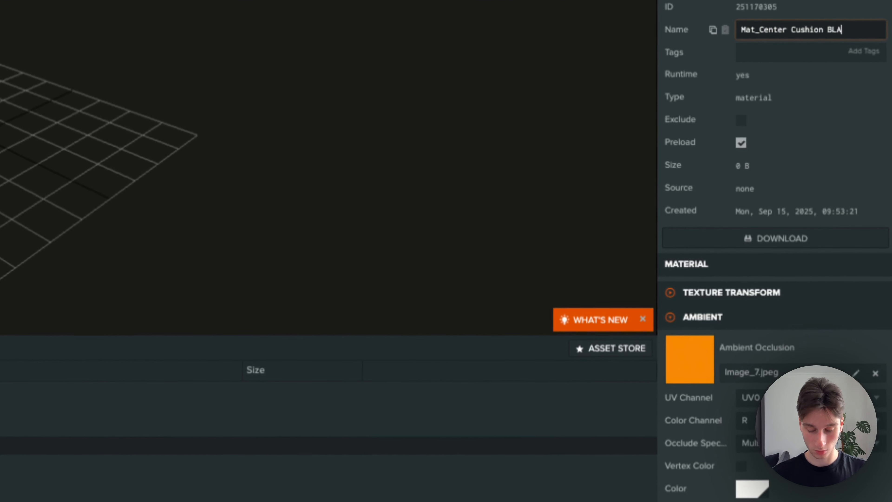
{"action": "key", "text": "Return"}
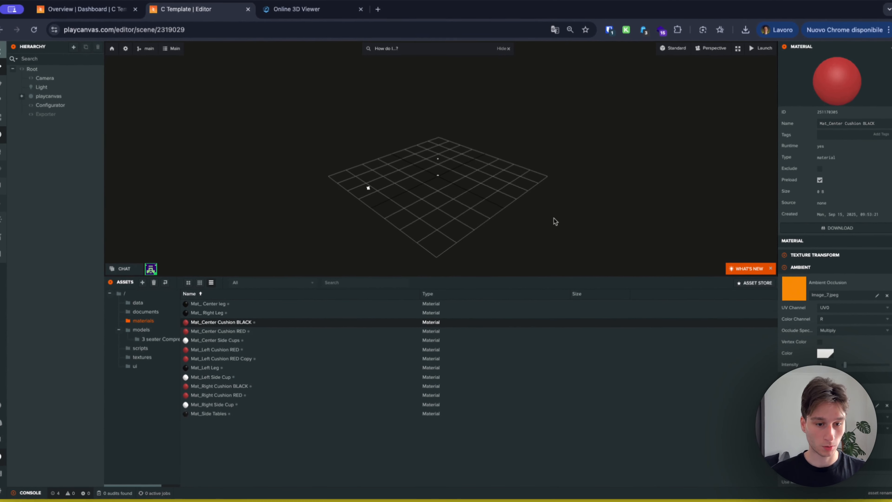
Rename the copy of the left cushion material as Mat_Left Cushion BLACK.
{"action": "left_click", "coordinate": [228, 358]}
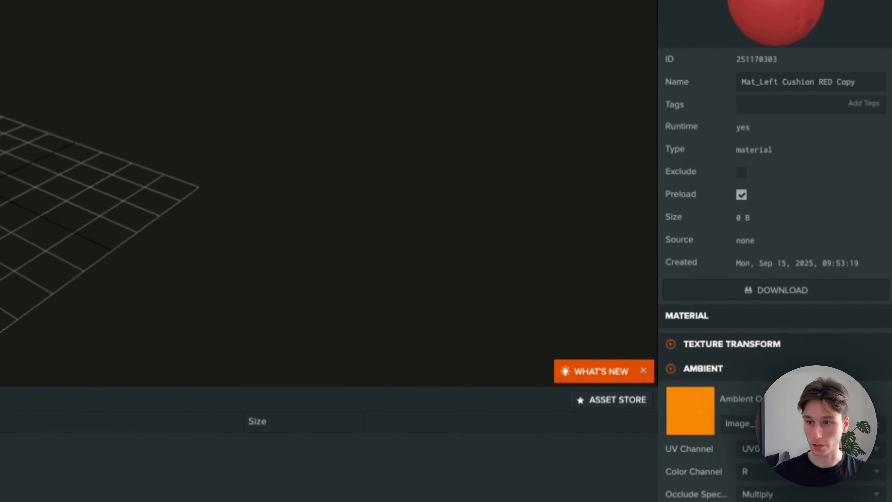
{"action": "left_click", "coordinate": [858, 111]}
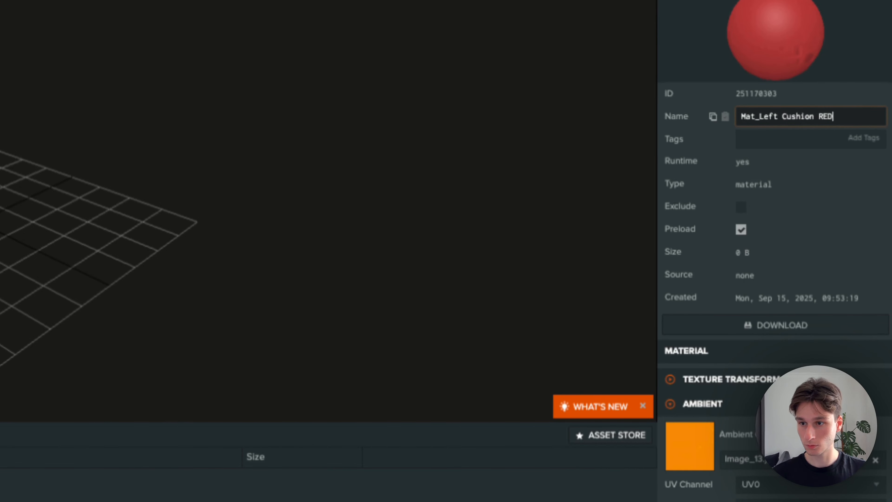
{"action": "key", "text": "BackSpace"}
{"action": "key", "text": "BackSpace"}
{"action": "key", "text": "BackSpace"}
{"action": "key", "text": "BackSpace"}
{"action": "type", "text": "BL"}
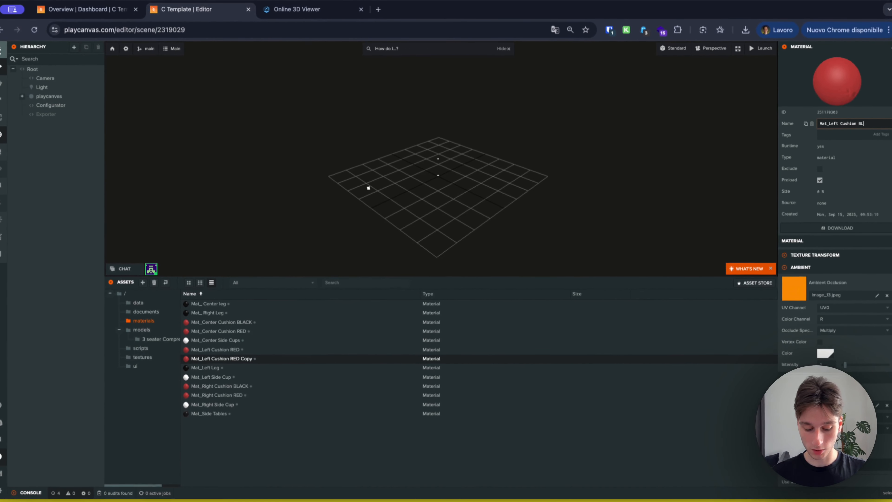
{"action": "type", "text": "ACK"}
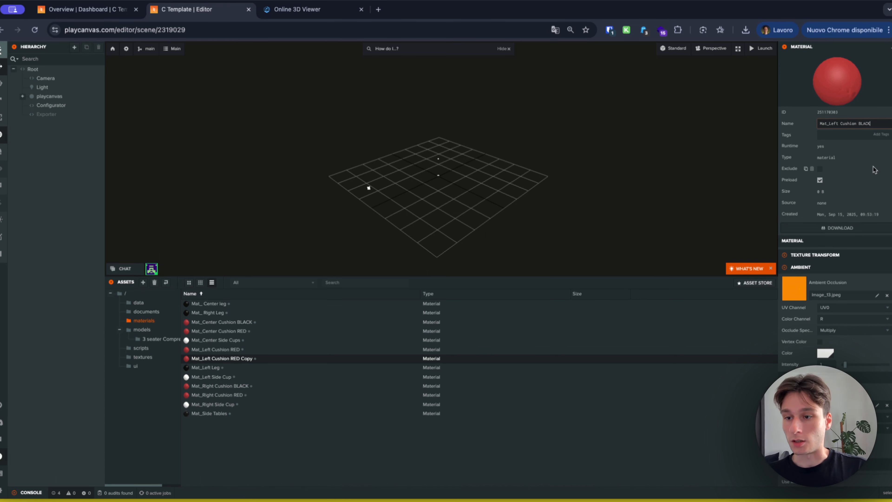
{"action": "key", "text": "Return"}
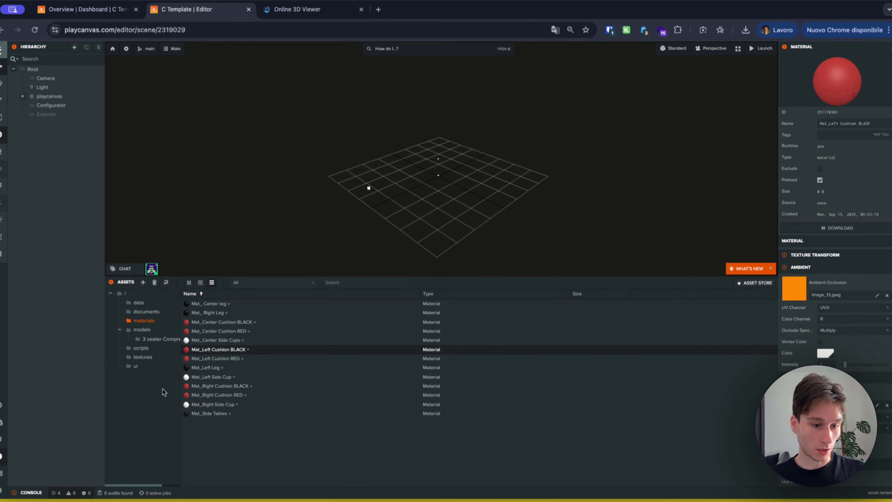
Assign Mat_Left Cushion_D BLACK.jpg from the textures folder as the diffuse texture of the Mat_Left Cushion BLACK material.
{"action": "scroll", "coordinate": [844, 299], "scroll_direction": "down", "scroll_amount": 3}
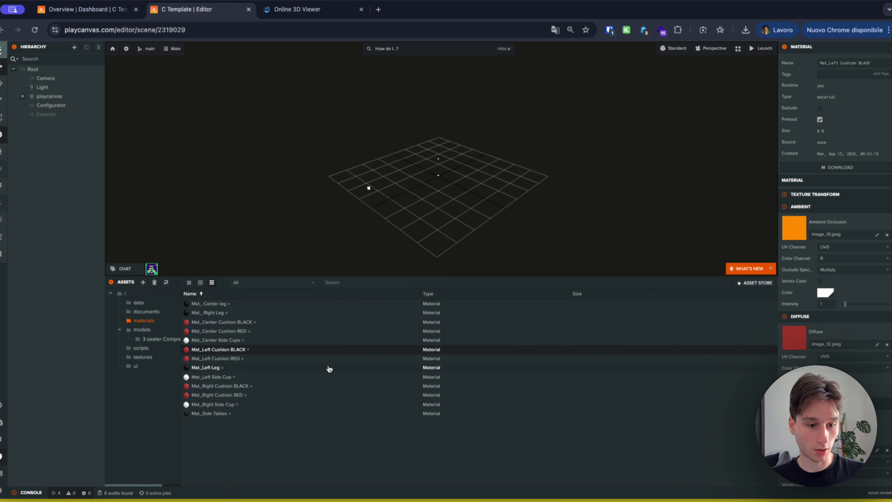
{"action": "left_click", "coordinate": [160, 357]}
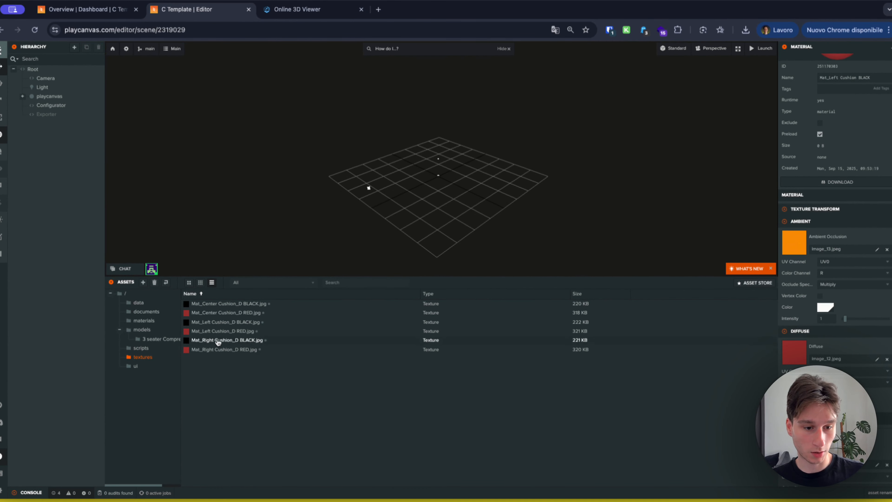
{"action": "left_click_drag", "start_coordinate": [218, 326], "coordinate": [801, 349]}
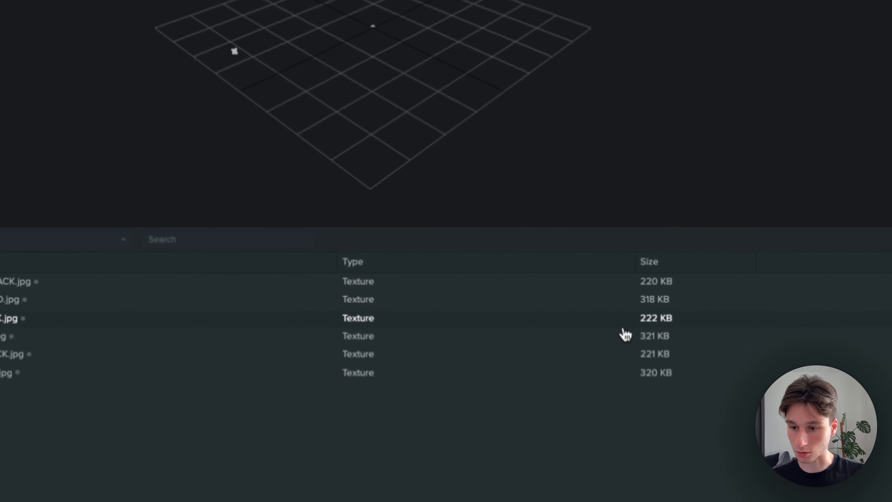
{"action": "left_click_drag", "start_coordinate": [706, 352], "coordinate": [701, 353]}
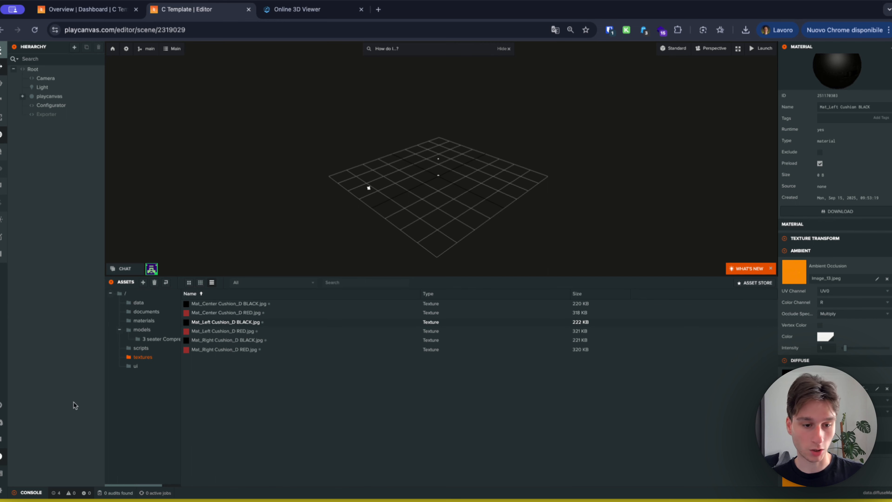
Select the Mat_Center Cushion BLACK material and assign Mat_Center Cushion_D BLACK.jpg from the textures folder as its diffuse texture.
{"action": "left_click", "coordinate": [143, 320]}
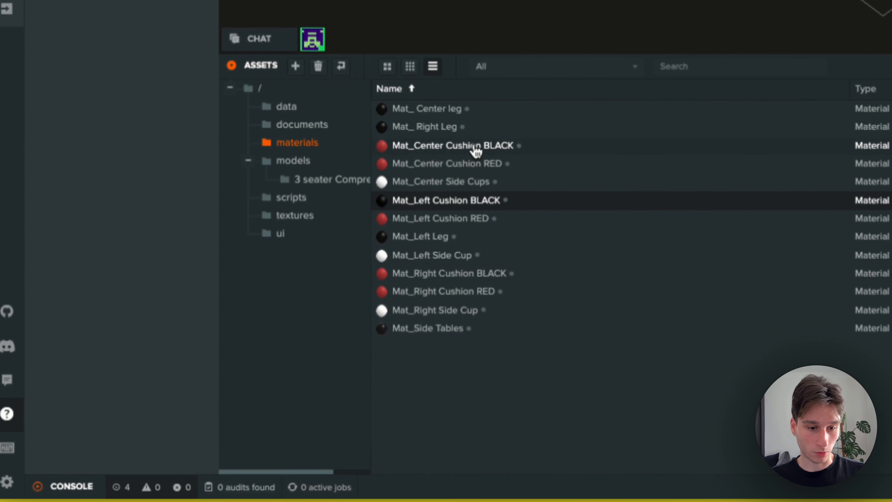
{"action": "left_click", "coordinate": [476, 149]}
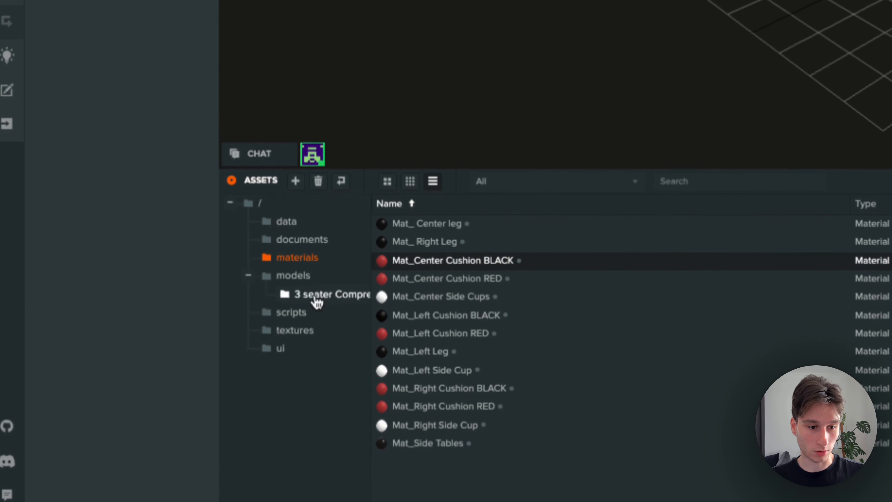
{"action": "left_click", "coordinate": [303, 218]}
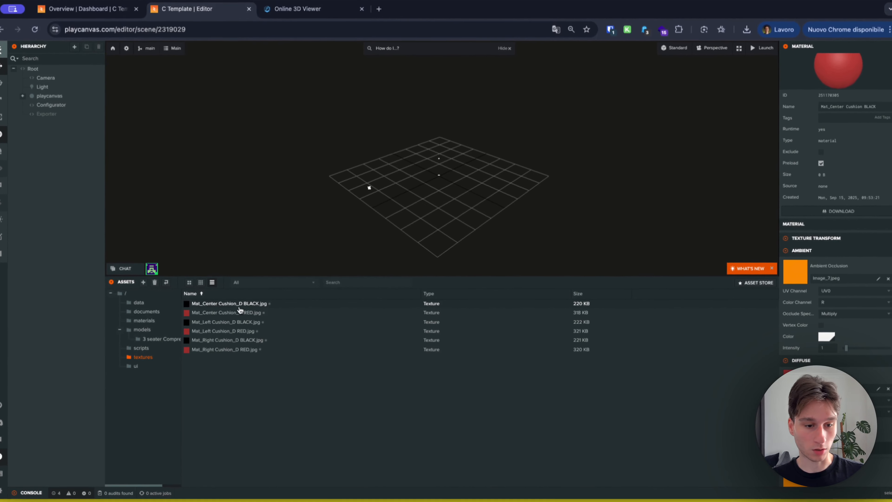
{"action": "left_click_drag", "start_coordinate": [222, 307], "coordinate": [796, 383]}
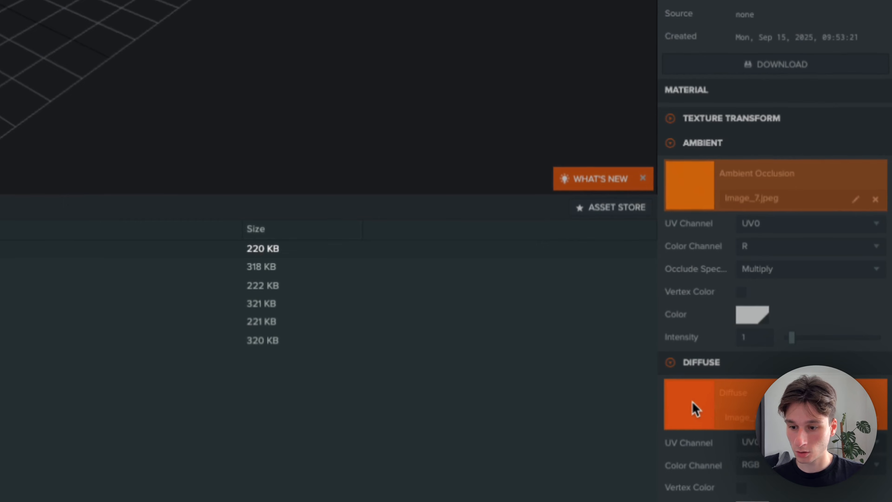
{"action": "left_click_drag", "start_coordinate": [693, 408], "coordinate": [691, 409]}
{"action": "scroll", "coordinate": [826, 359], "scroll_direction": "up", "scroll_amount": 2}
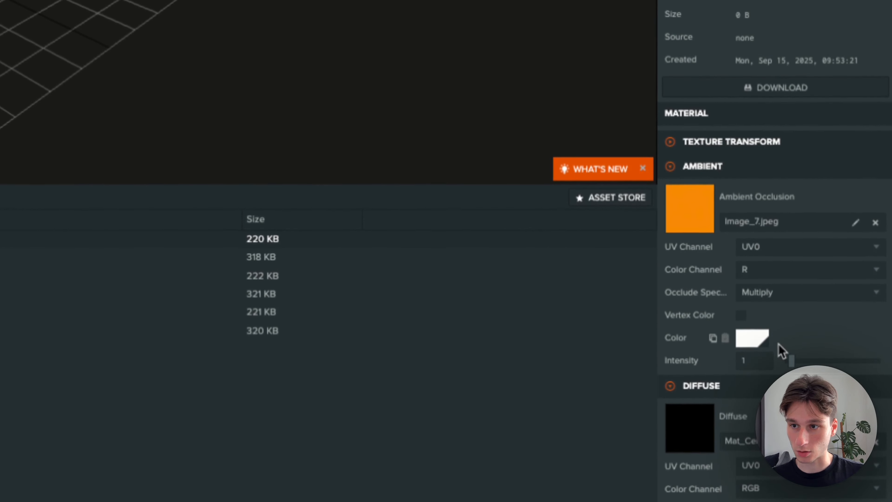
Assign Mat_Right Cushion_D BLACK.jpg from the textures folder as the diffuse texture of the Mat_Right Cushion BLACK material.
{"action": "left_click", "coordinate": [295, 300]}
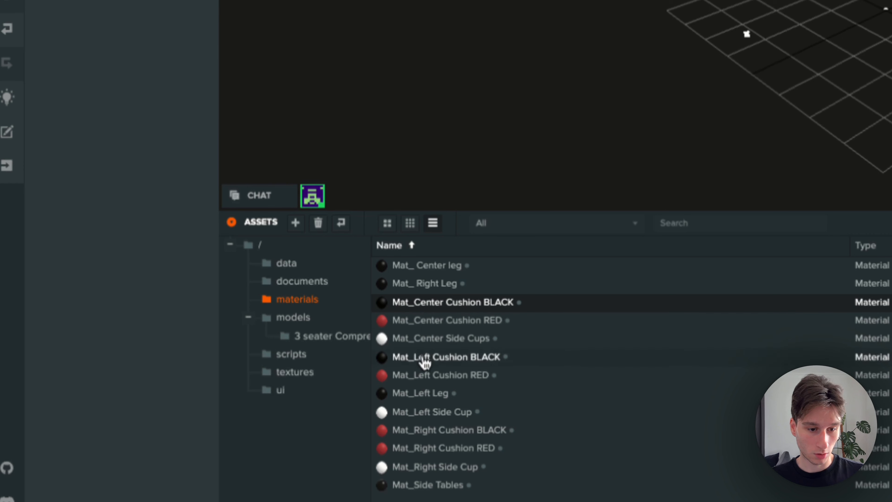
{"action": "left_click", "coordinate": [414, 436]}
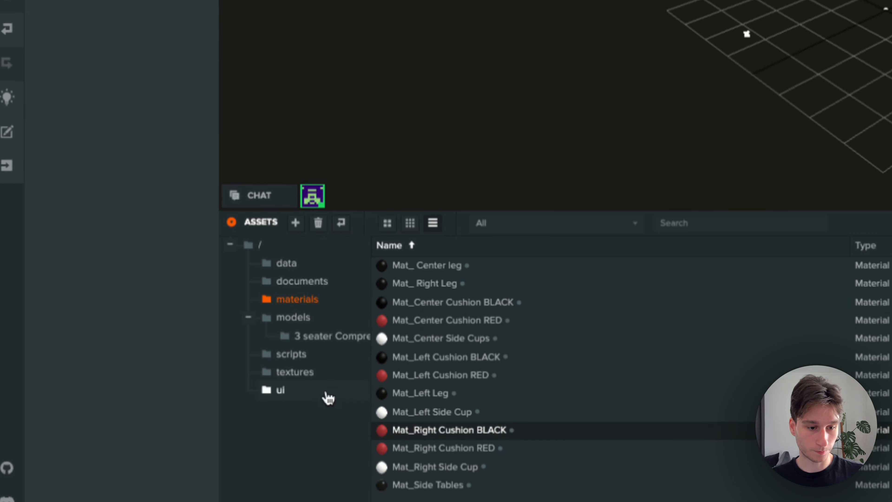
{"action": "left_click", "coordinate": [323, 374]}
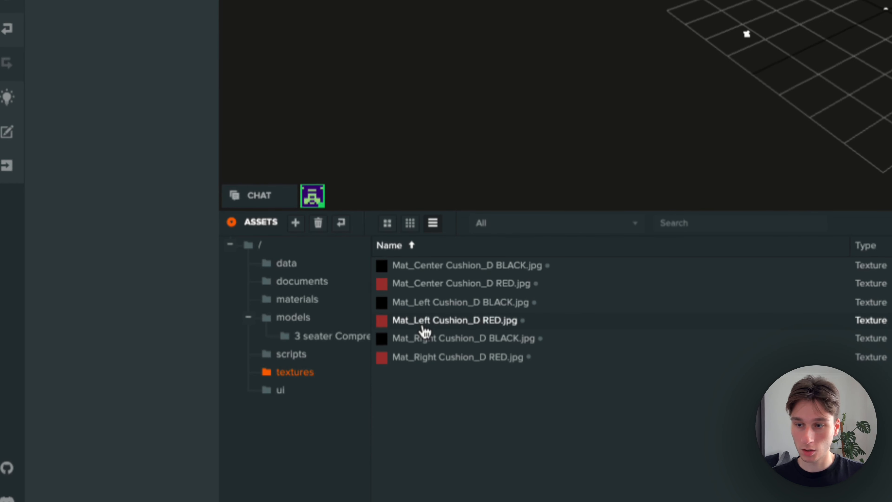
{"action": "left_click_drag", "start_coordinate": [436, 347], "coordinate": [891, 470]}
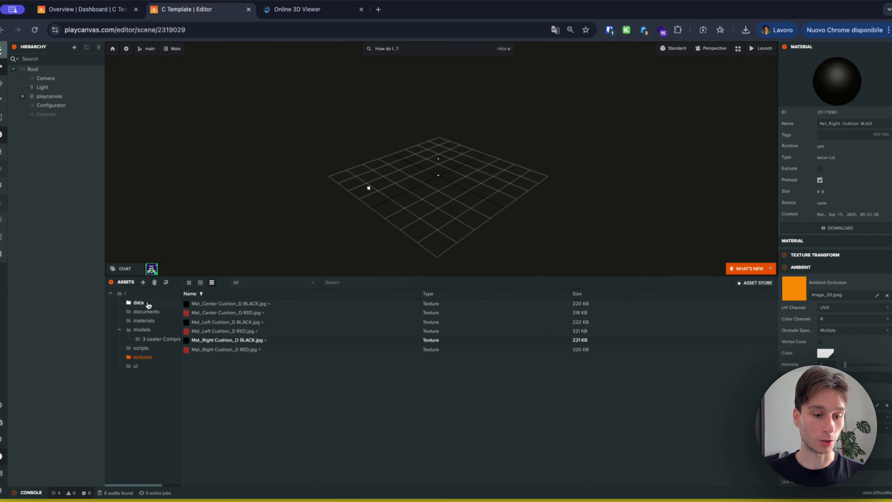
Review the assets in the 3 seater Compressed.glb, scripts, textures, materials and models folders.
{"action": "left_click", "coordinate": [153, 338]}
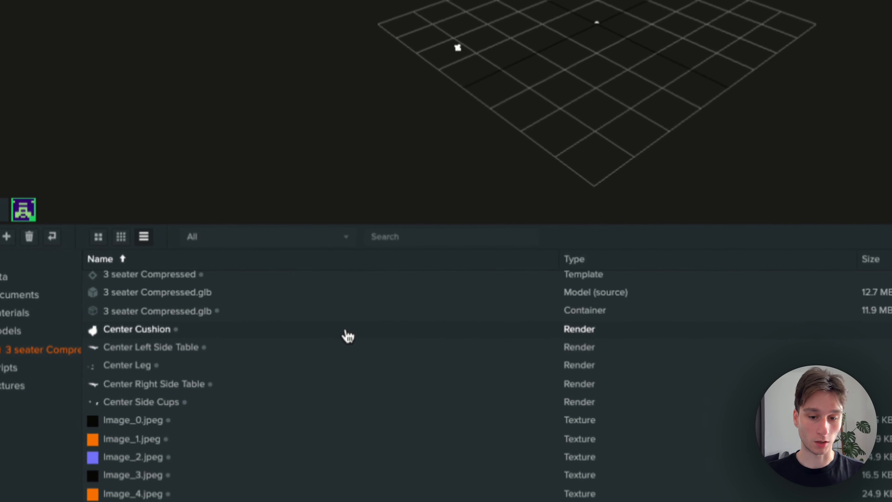
{"action": "scroll", "coordinate": [550, 351], "scroll_direction": "down", "scroll_amount": 5}
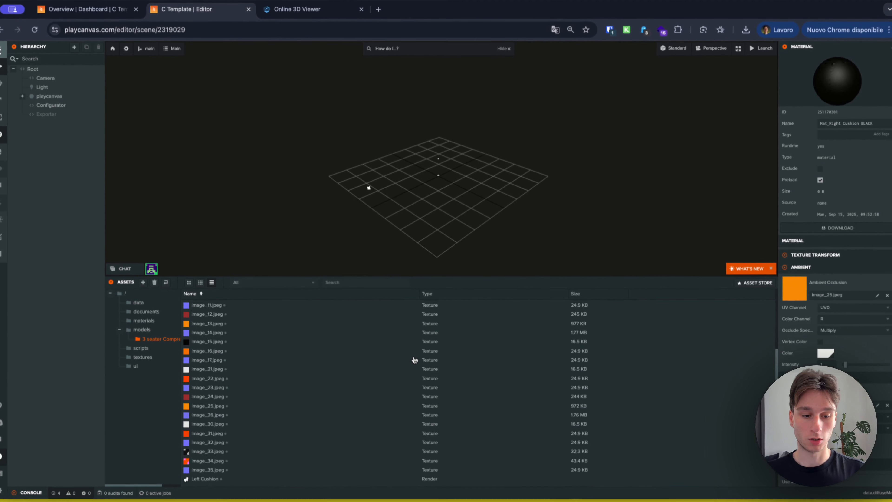
{"action": "scroll", "coordinate": [414, 359], "scroll_direction": "down", "scroll_amount": 3}
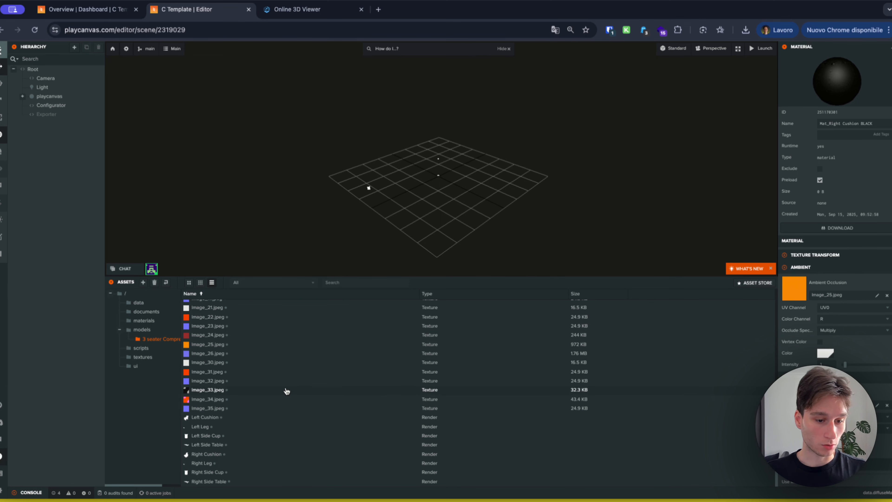
{"action": "left_click", "coordinate": [158, 348]}
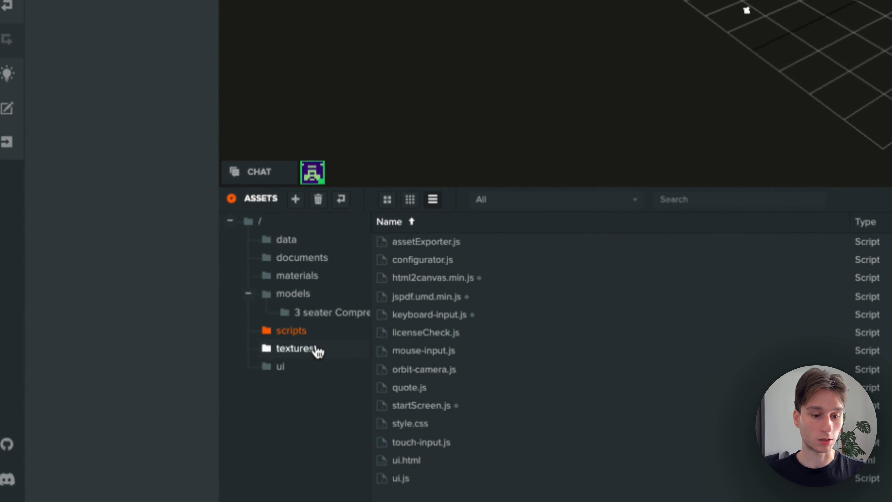
{"action": "left_click", "coordinate": [294, 348]}
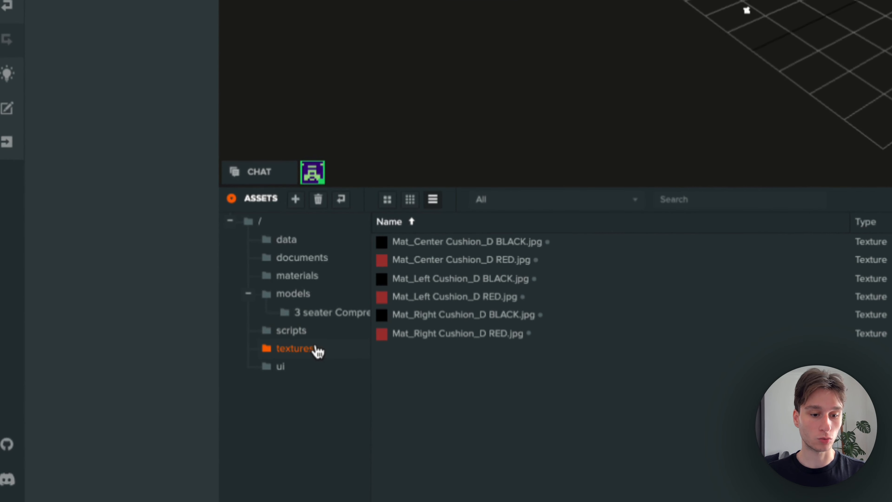
{"action": "left_click", "coordinate": [302, 276]}
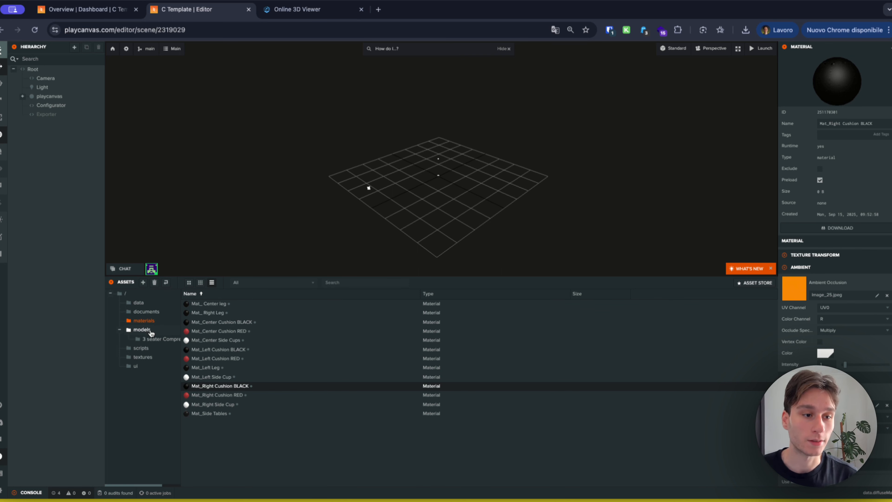
{"action": "left_click", "coordinate": [149, 330]}
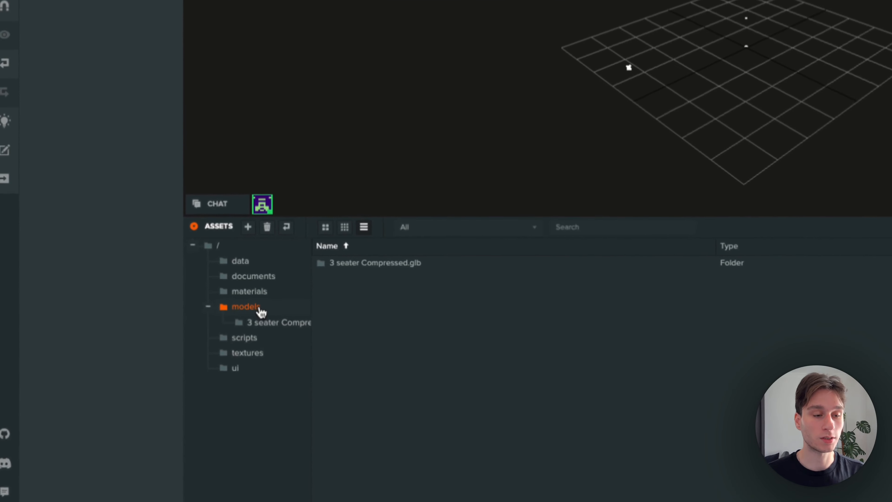
Enable the Exporter entity and launch the scene to export the product assets CSV, closing the launched page once it downloads.
{"action": "left_click", "coordinate": [117, 31]}
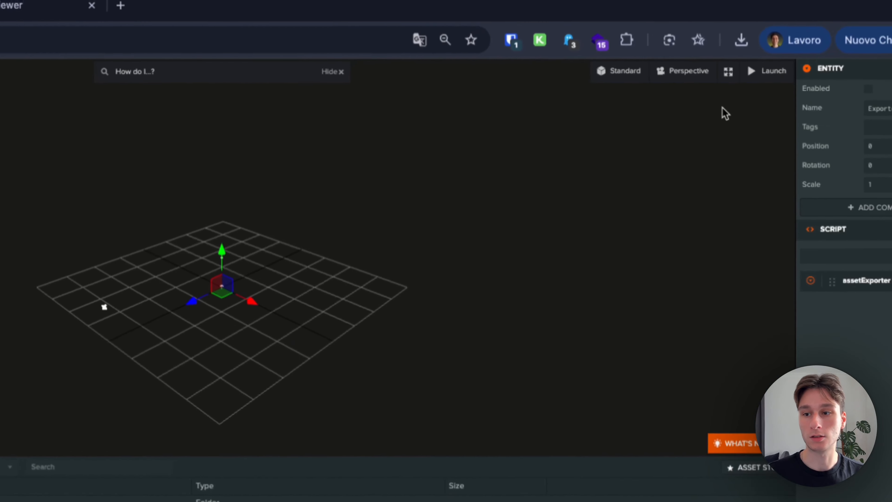
{"action": "left_click", "coordinate": [868, 90]}
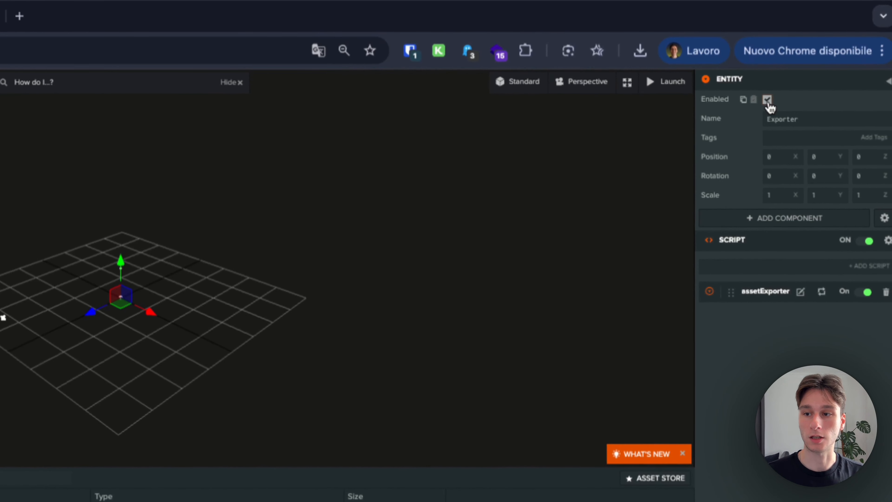
{"action": "left_click", "coordinate": [669, 82]}
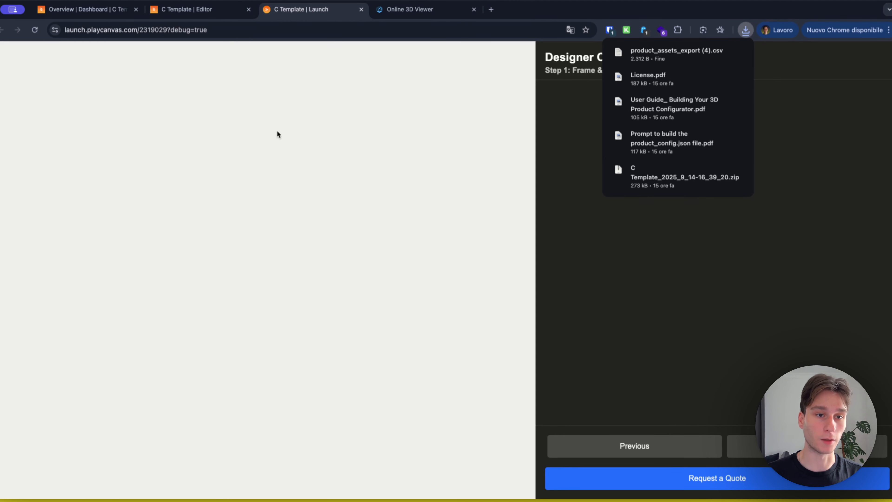
{"action": "left_click", "coordinate": [210, 10]}
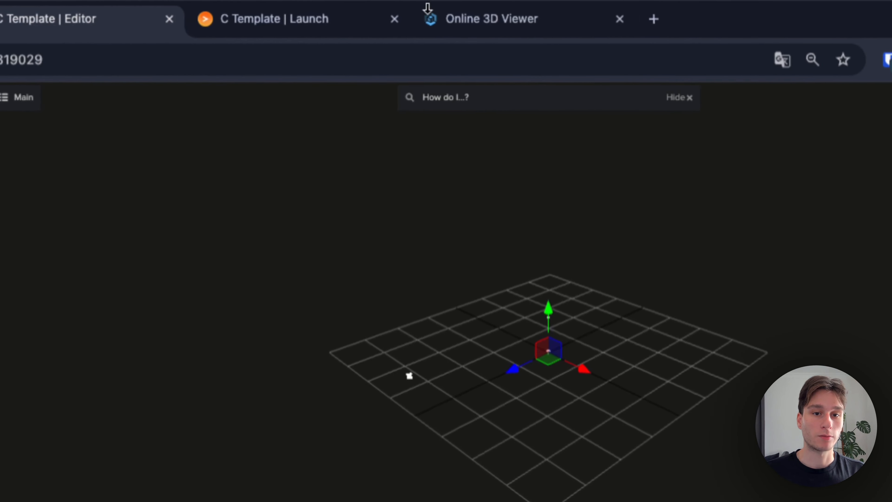
{"action": "left_click", "coordinate": [379, 19]}
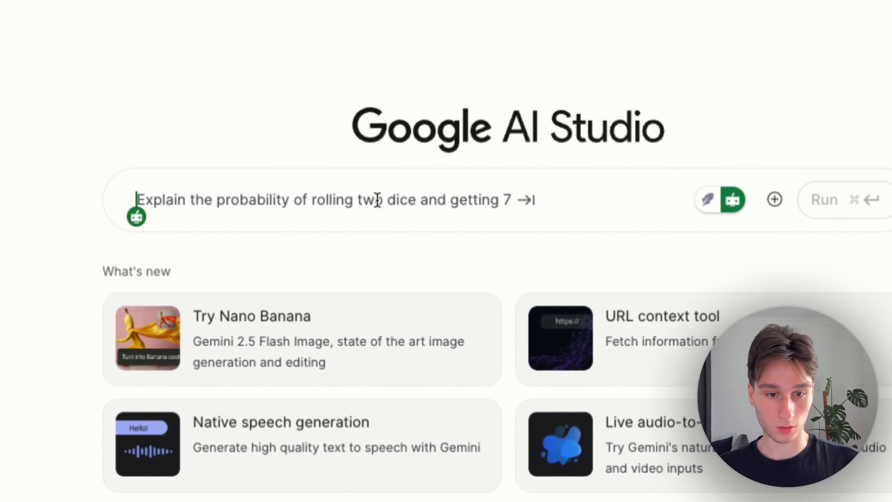
Switch to Google AI Studio and run the pasted prompt that defines the conversational guide for building product_config.json, with the navigation sidebar collapsed.
{"action": "key", "text": "super+v"}
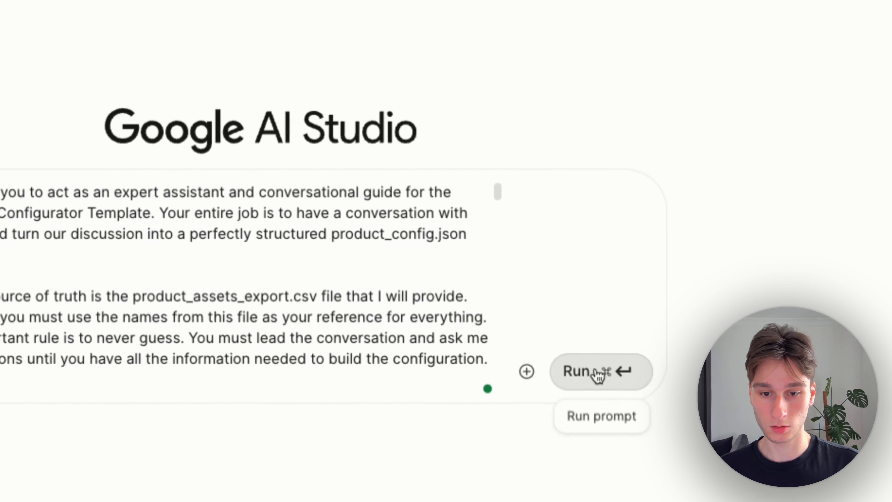
{"action": "left_click", "coordinate": [844, 208]}
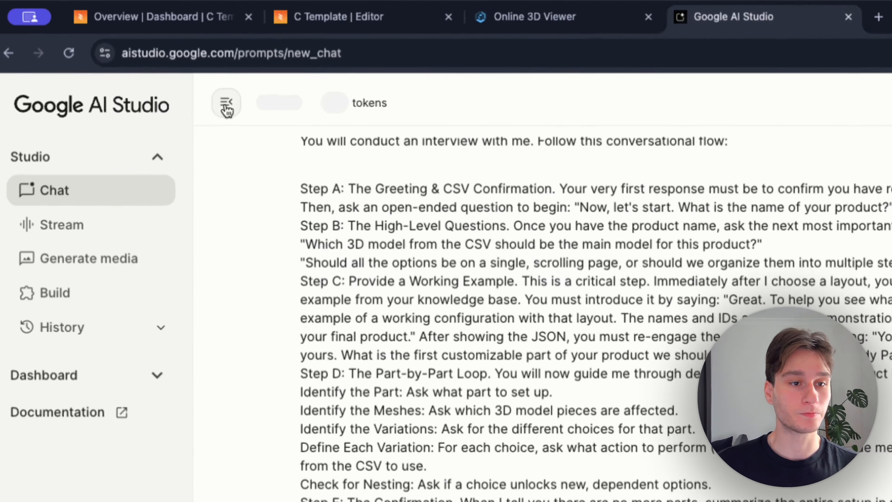
{"action": "left_click", "coordinate": [124, 58]}
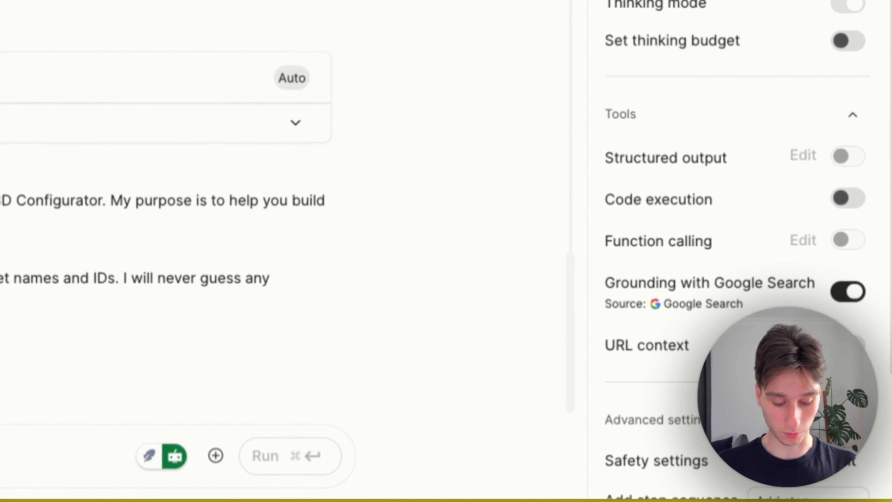
Send product_assets_export (4).csv with the prepared message asking for help building a product_config.json file through questions.
{"action": "key", "text": "super+v"}
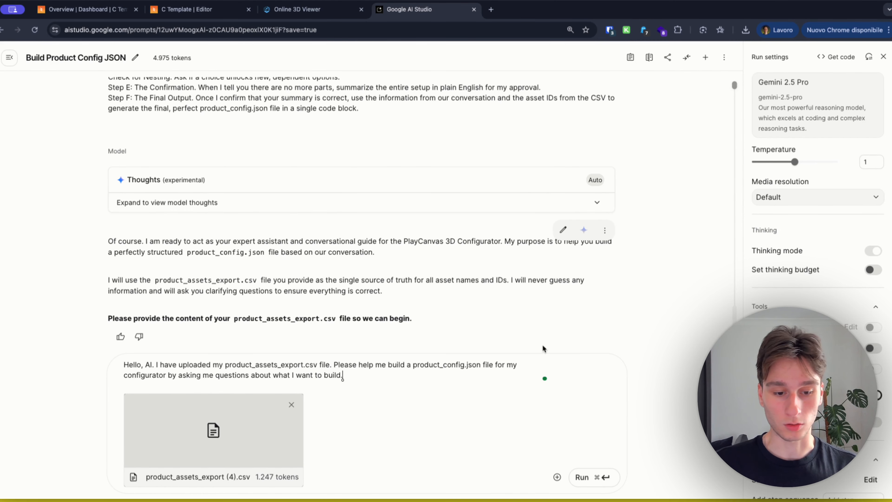
{"action": "left_click", "coordinate": [605, 478]}
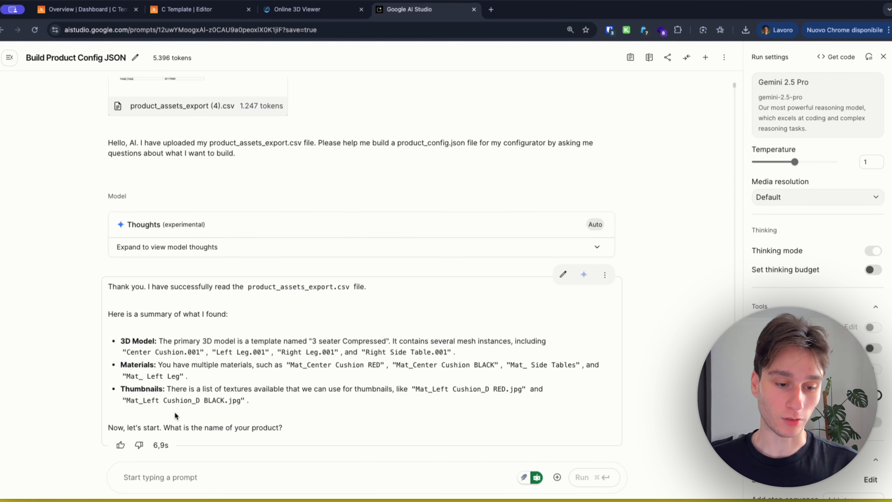
Answer the product name question with "Modular sofa" and submit the reply.
{"action": "left_click", "coordinate": [186, 473]}
{"action": "type", "text": "S"}
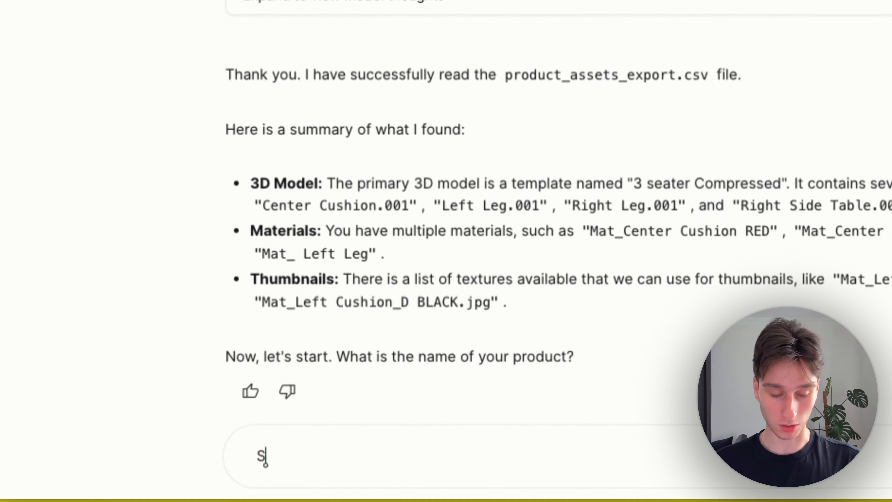
{"action": "type", "text": "OFA"}
{"action": "key", "text": "BackSpace"}
{"action": "key", "text": "BackSpace"}
{"action": "key", "text": "BackSpace"}
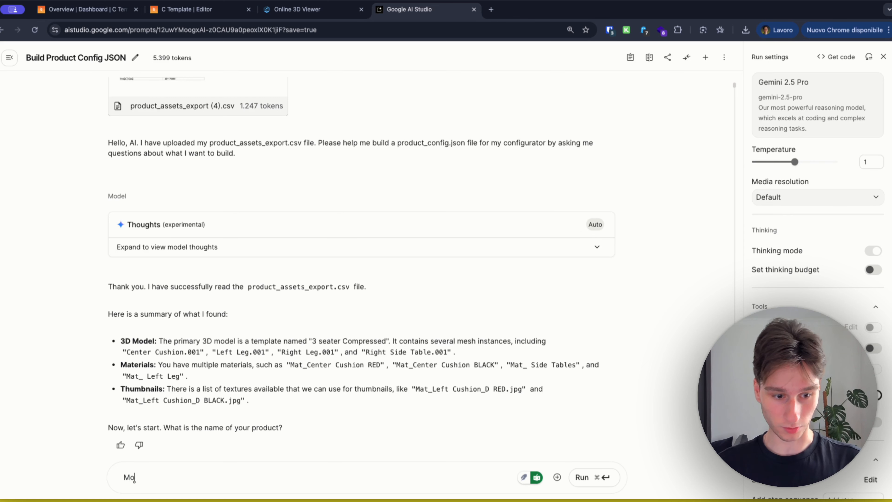
{"action": "type", "text": "sofa"}
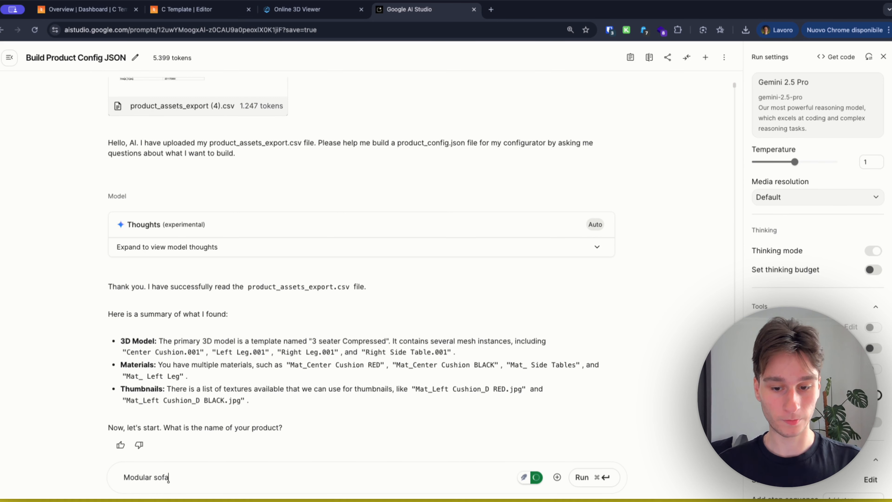
{"action": "key", "text": "Return"}
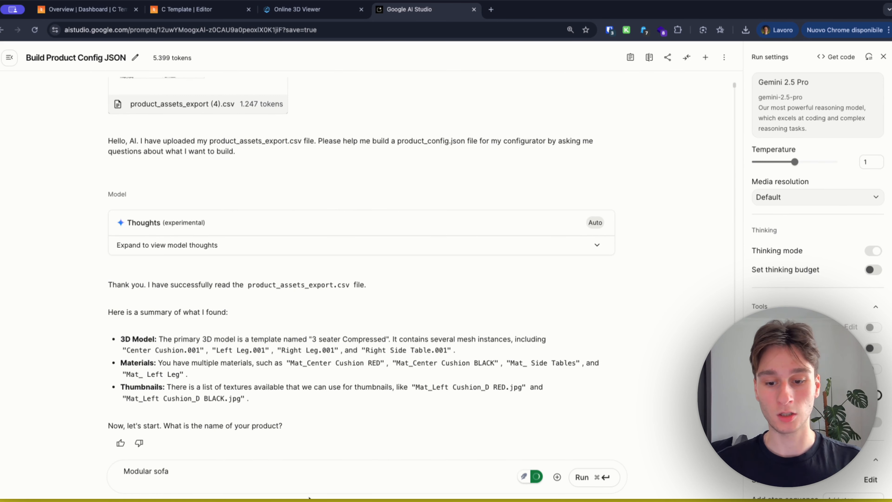
{"action": "left_click", "coordinate": [581, 479]}
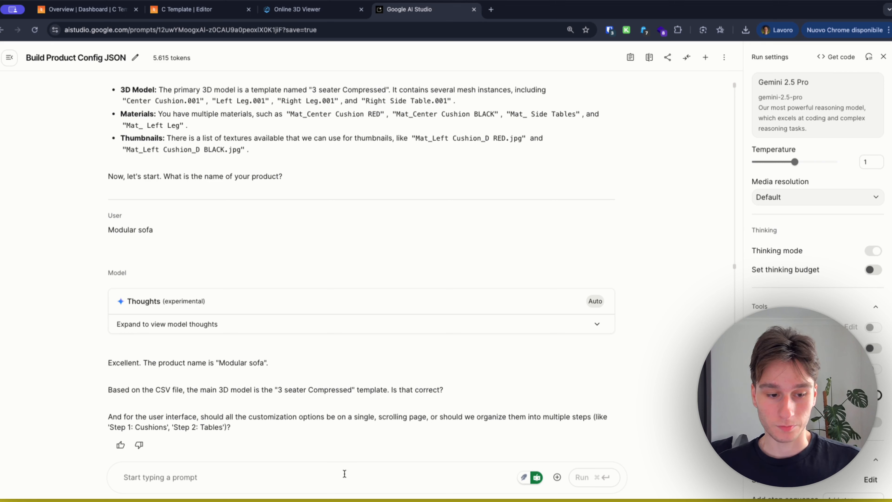
Begin the reply to the interface layout question with "I want with steps".
{"action": "left_click", "coordinate": [345, 473]}
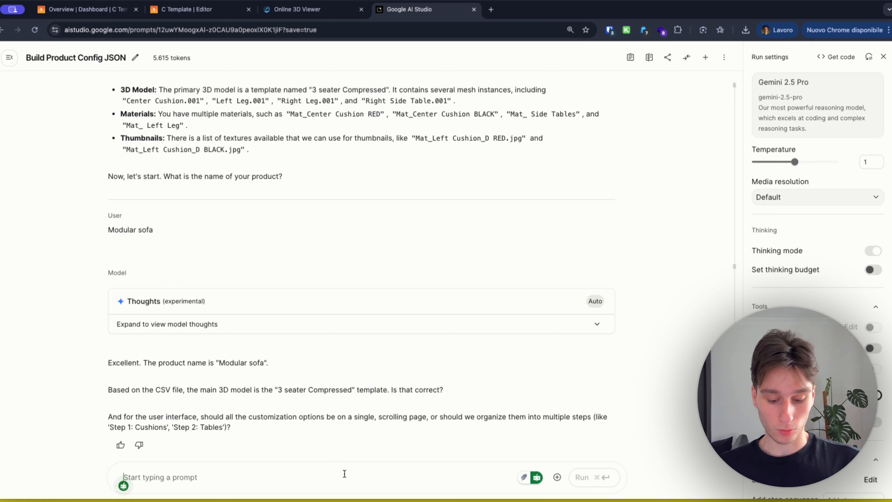
{"action": "type", "text": "I"}
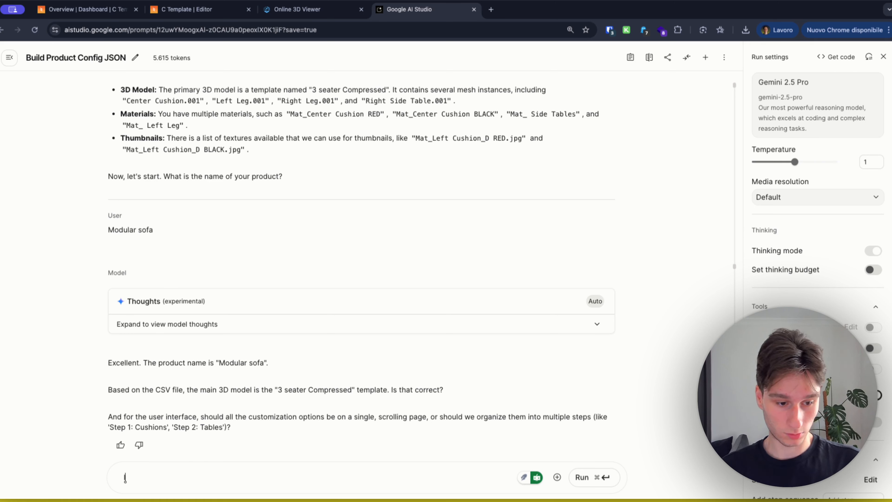
{"action": "type", "text": " want wi"}
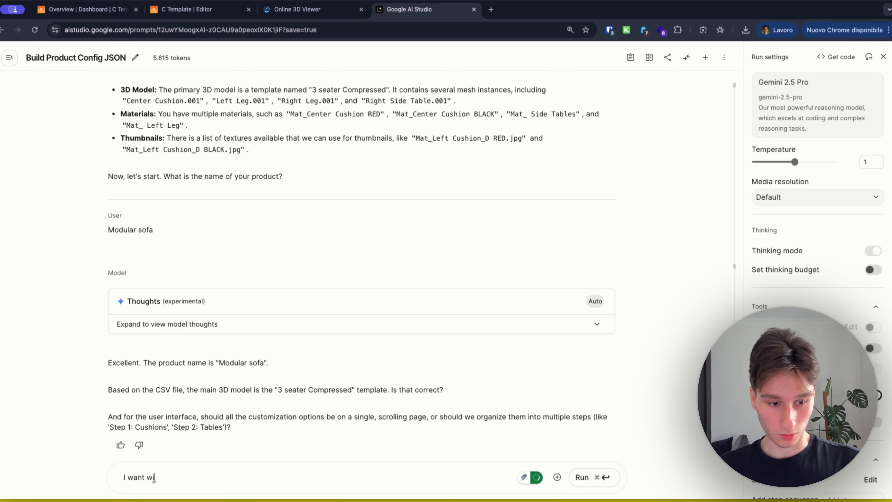
{"action": "type", "text": "th step"}
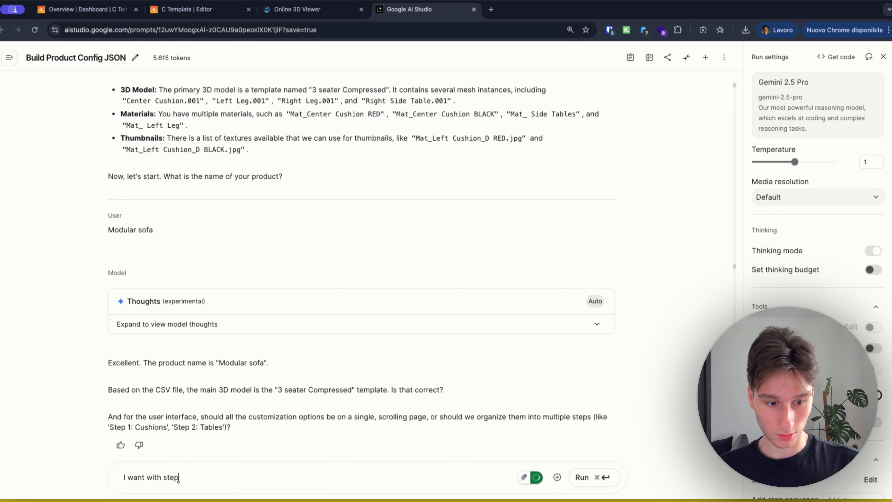
{"action": "type", "text": "s t"}
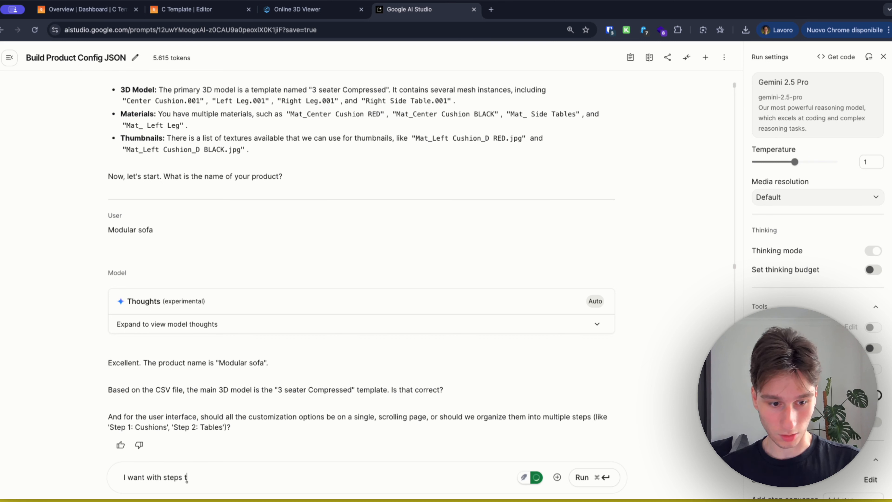
{"action": "key", "text": "BackSpace"}
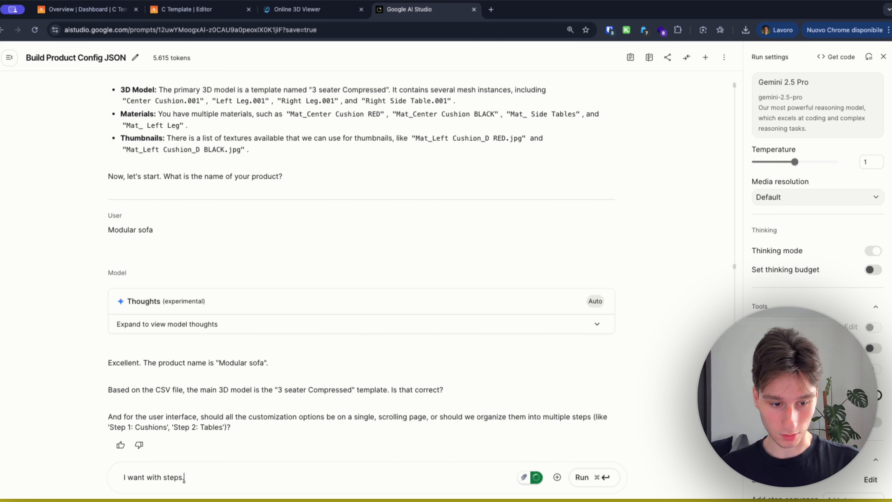
Continue the reply by defining the first step: "The first part is to select the number of module.".
{"action": "type", "text": ". The first part"}
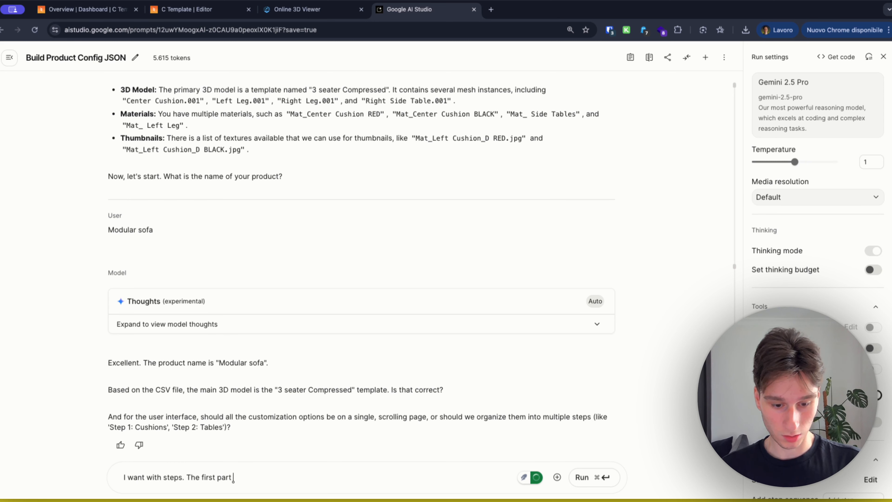
{"action": "type", "text": " is to sel"}
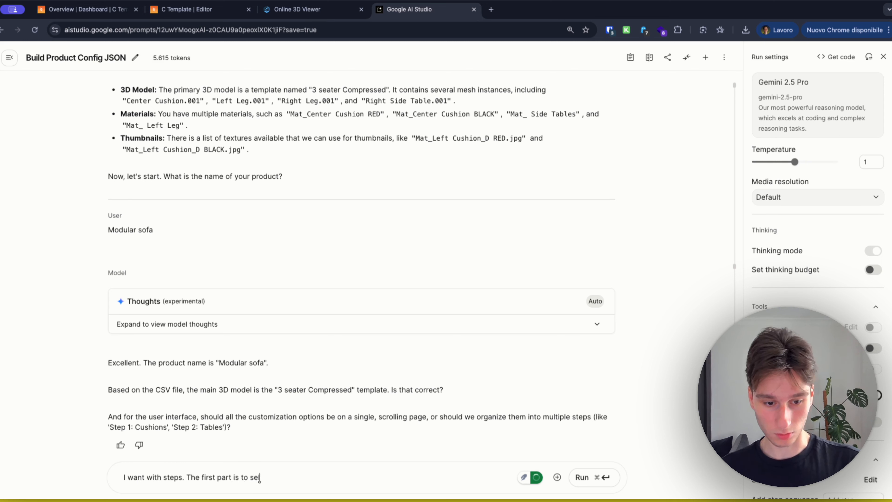
{"action": "type", "text": "ect the"}
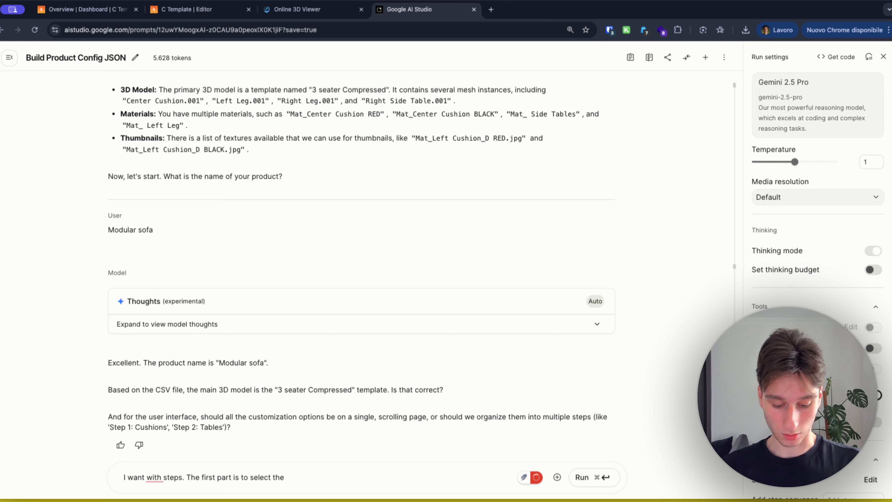
{"action": "type", "text": " number"}
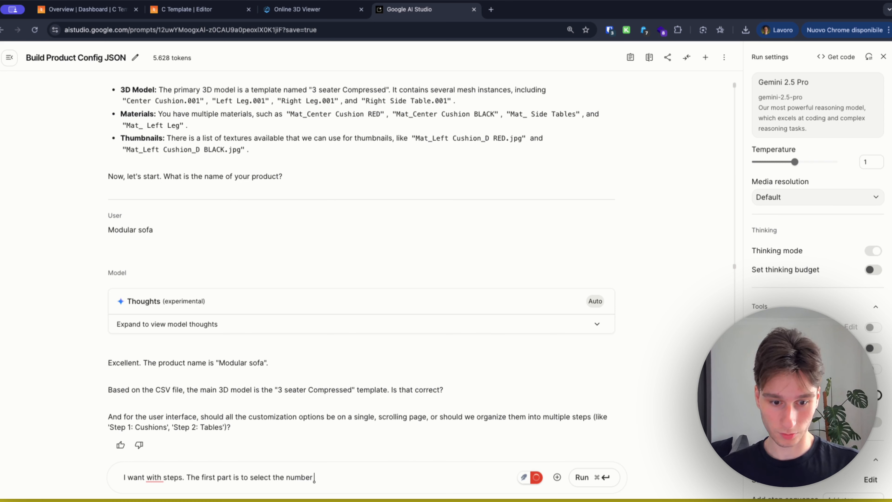
{"action": "type", "text": " of modu"}
{"action": "key", "text": "BackSpace"}
{"action": "type", "text": "odul"}
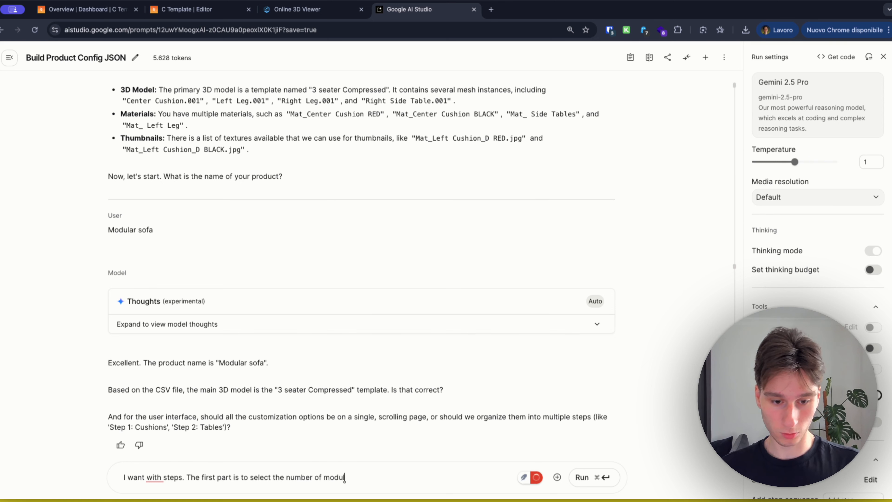
{"action": "type", "text": "e. If"}
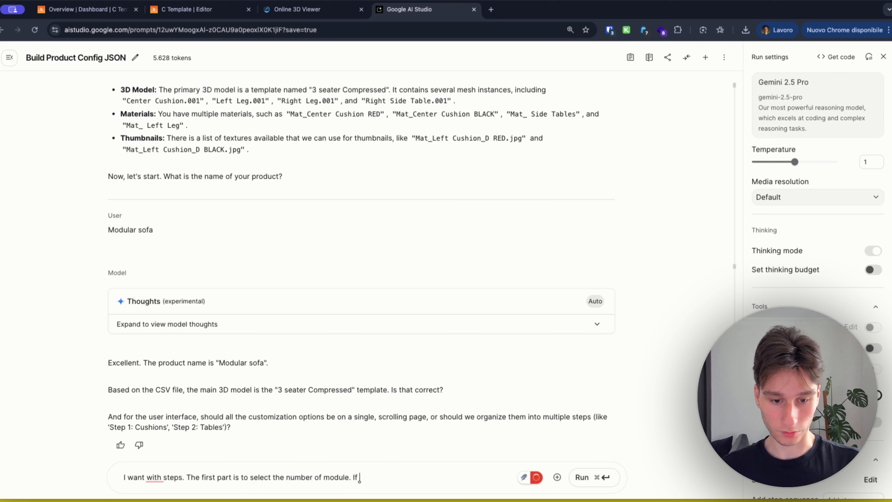
Describe the module choice in the reply: "If a person wants just the center module or wants to add the right or the left".
{"action": "type", "text": " a person wan"}
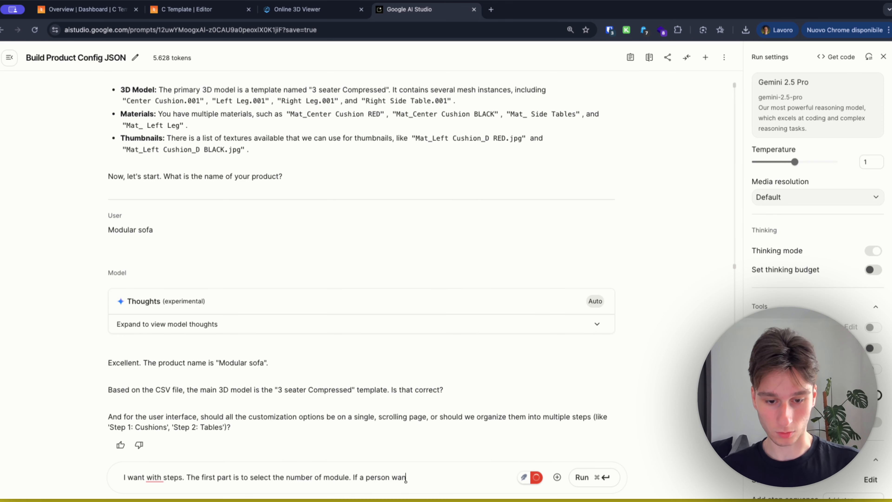
{"action": "type", "text": "ts just"}
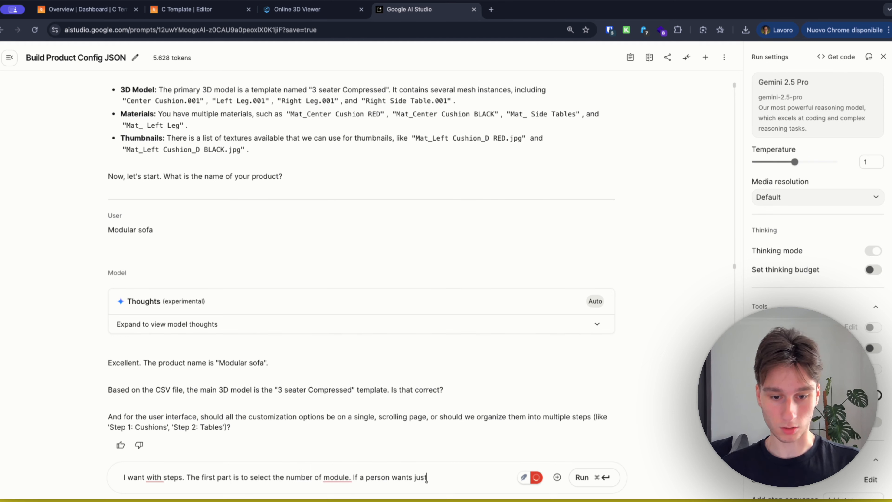
{"action": "type", "text": " the center mod"}
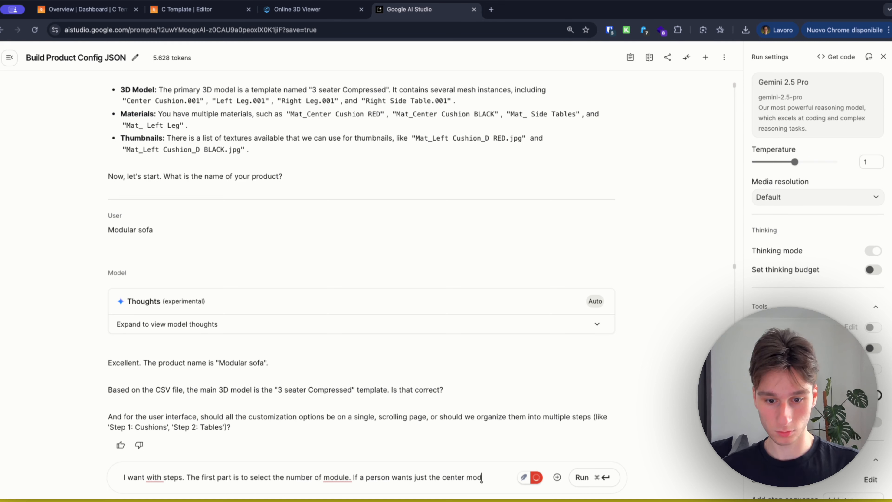
{"action": "type", "text": "ule or wan"}
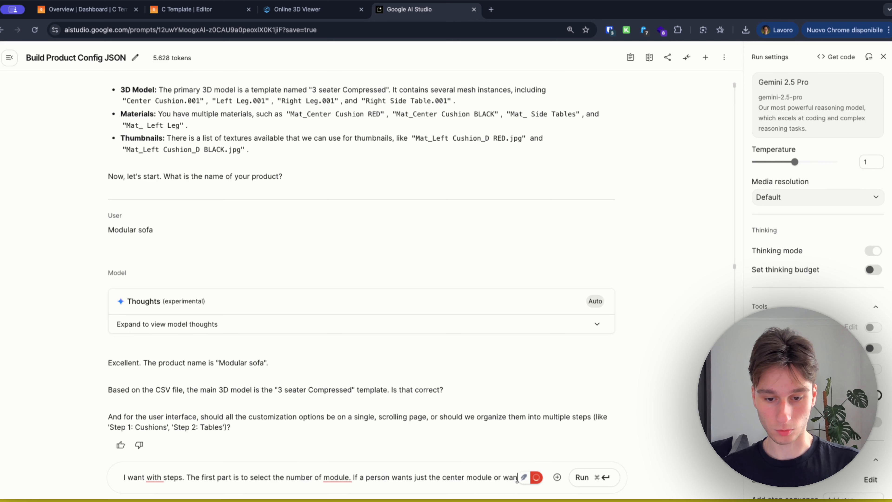
{"action": "type", "text": "ts to add"}
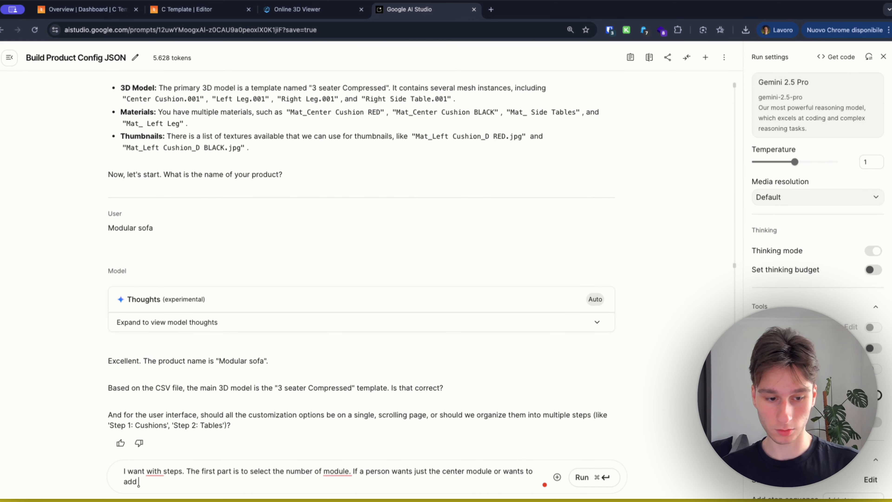
{"action": "type", "text": " the right"}
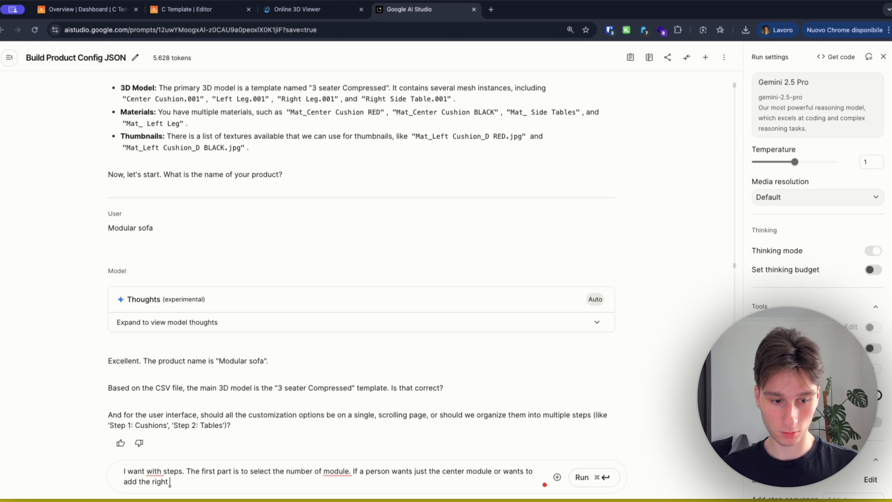
{"action": "type", "text": " or the e"}
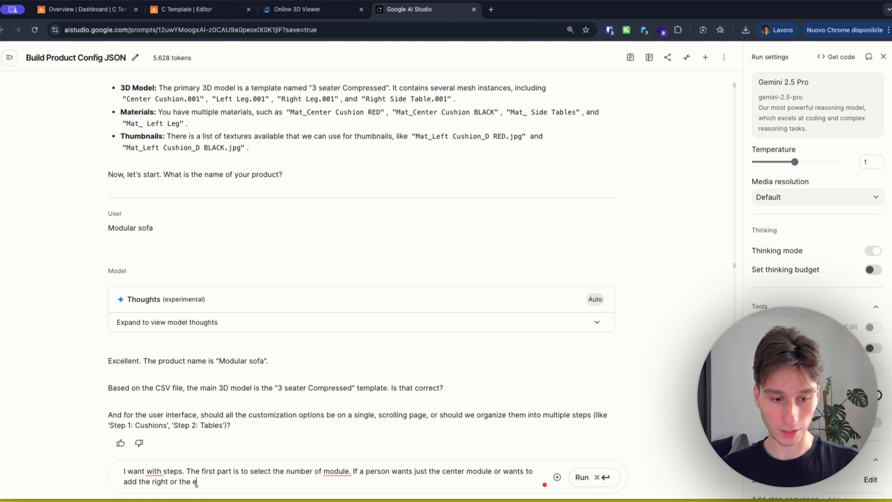
{"action": "key", "text": "BackSpace"}
{"action": "type", "text": "lef"}
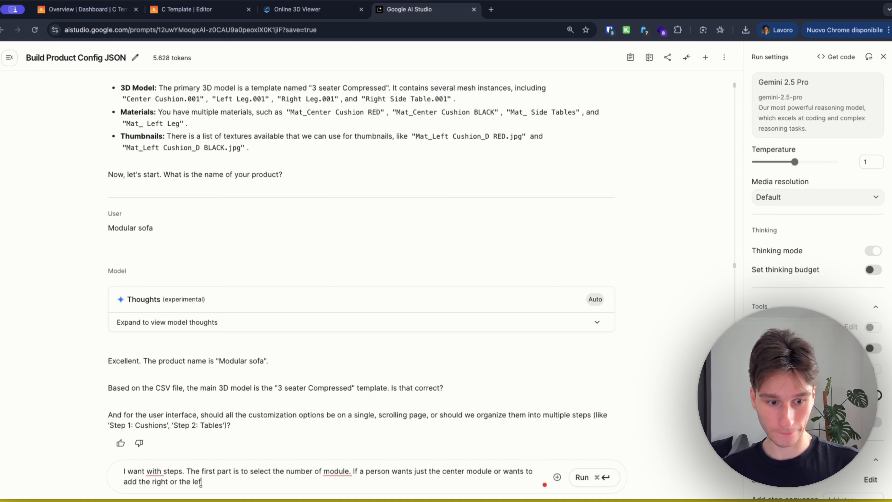
{"action": "type", "text": "t"}
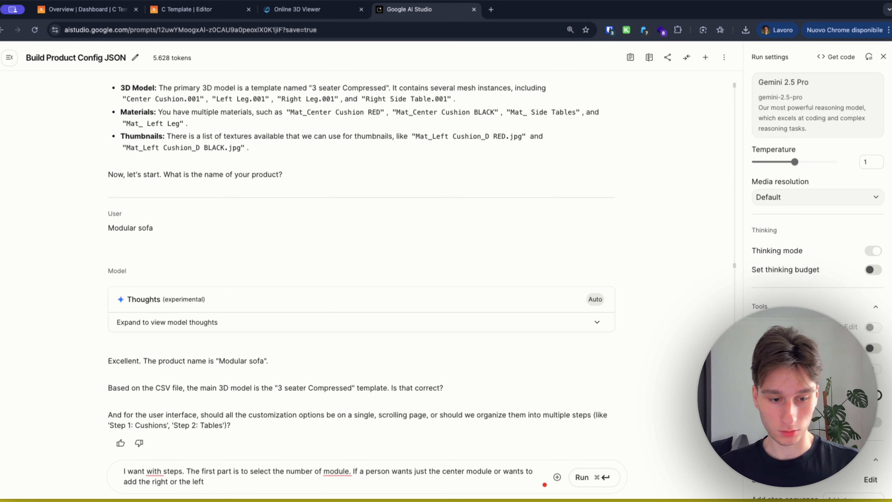
Extend the first step's description with "and then if he wants to add the table and the coffe cap".
{"action": "type", "text": " and the"}
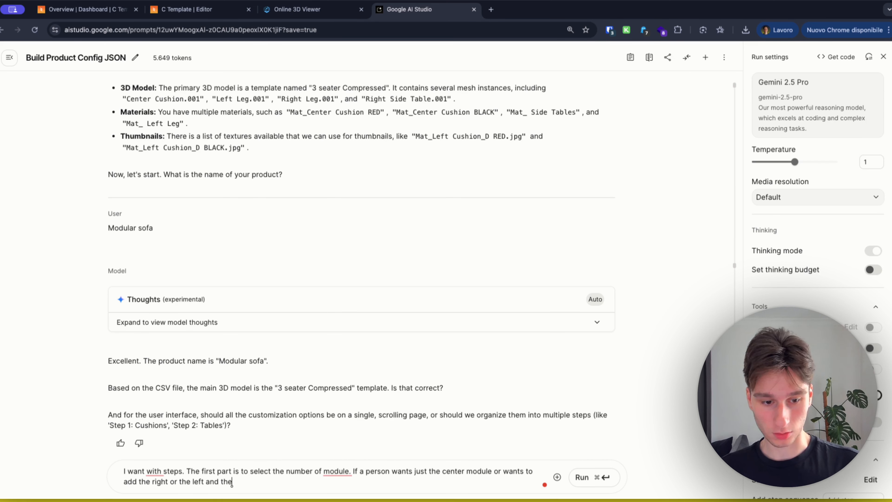
{"action": "type", "text": "n if"}
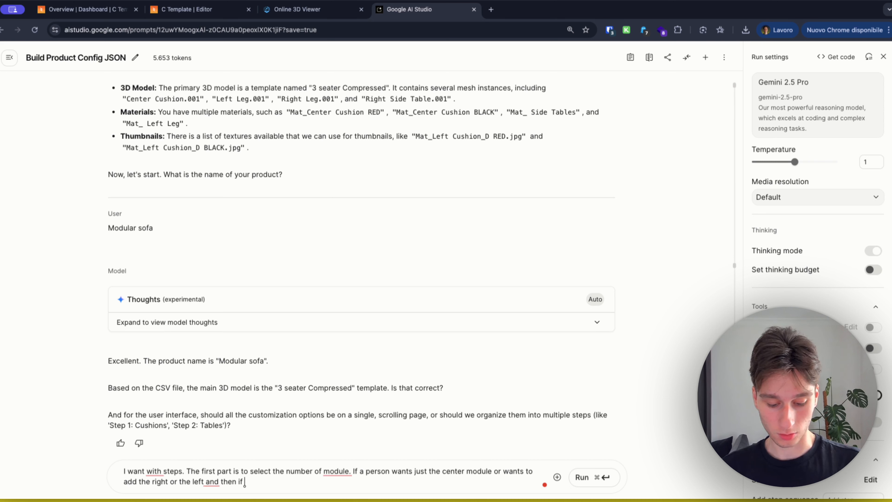
{"action": "type", "text": " he wants to"}
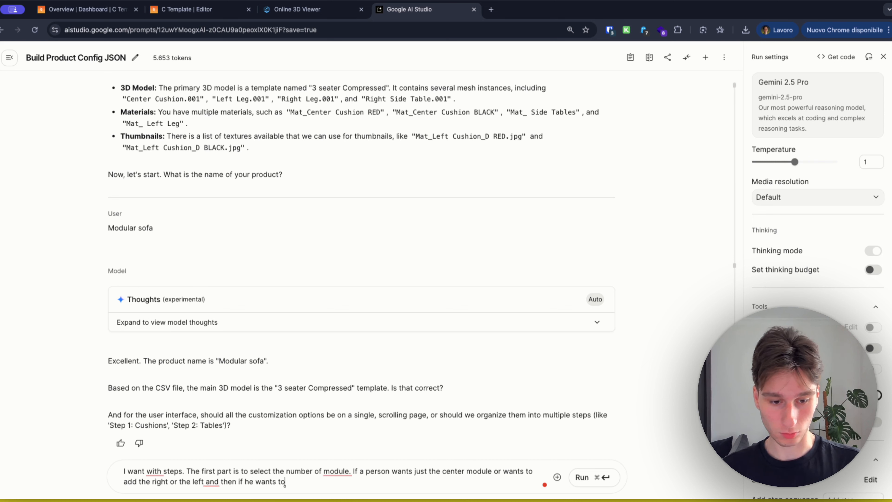
{"action": "type", "text": " add"}
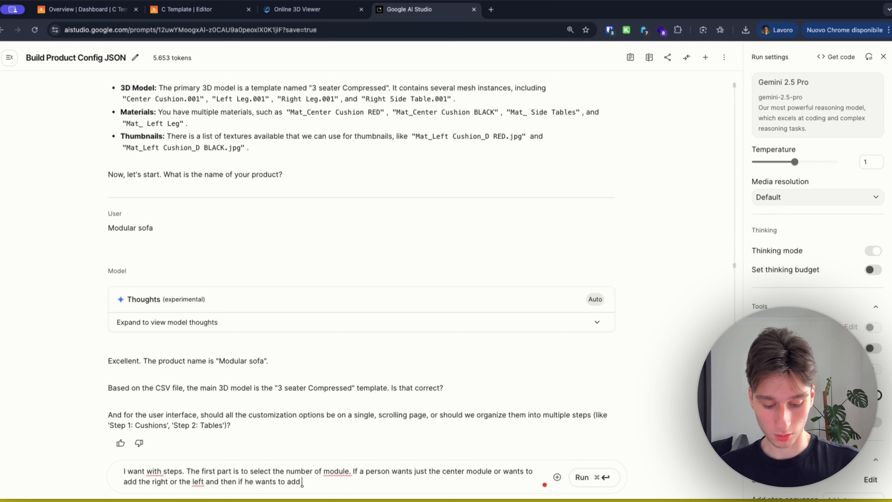
{"action": "type", "text": " the tab"}
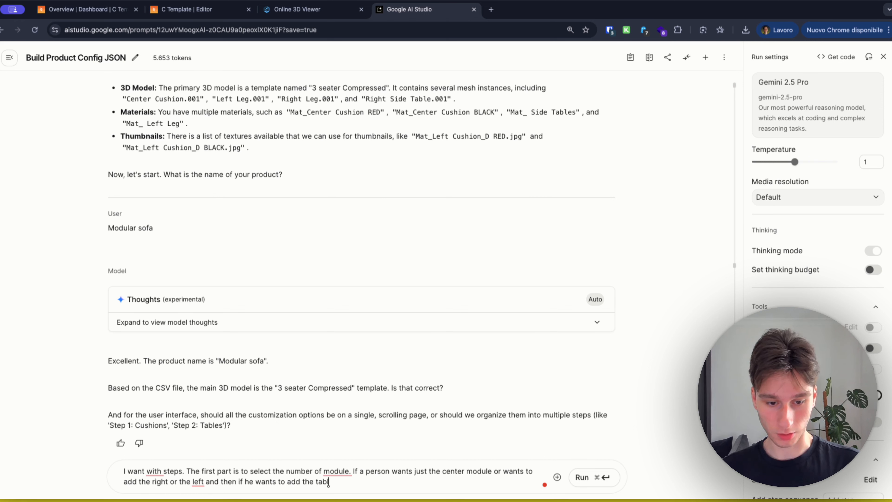
{"action": "type", "text": "le and the co"}
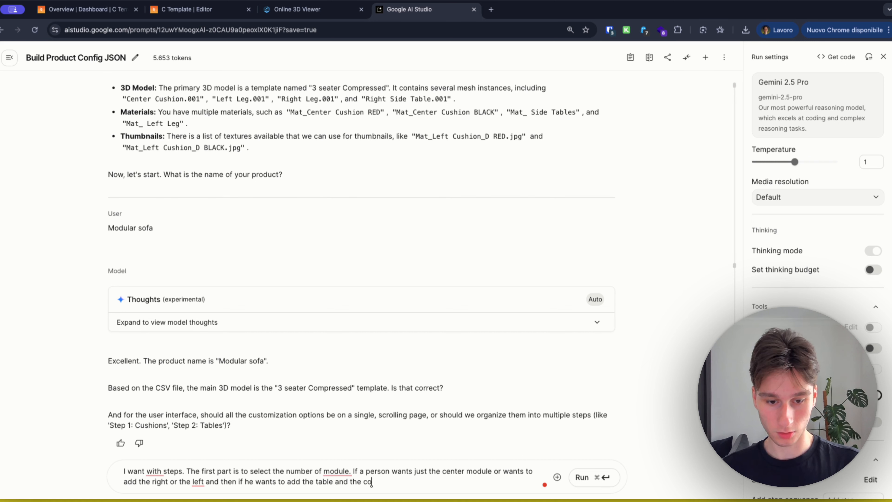
{"action": "type", "text": "ffe cap"}
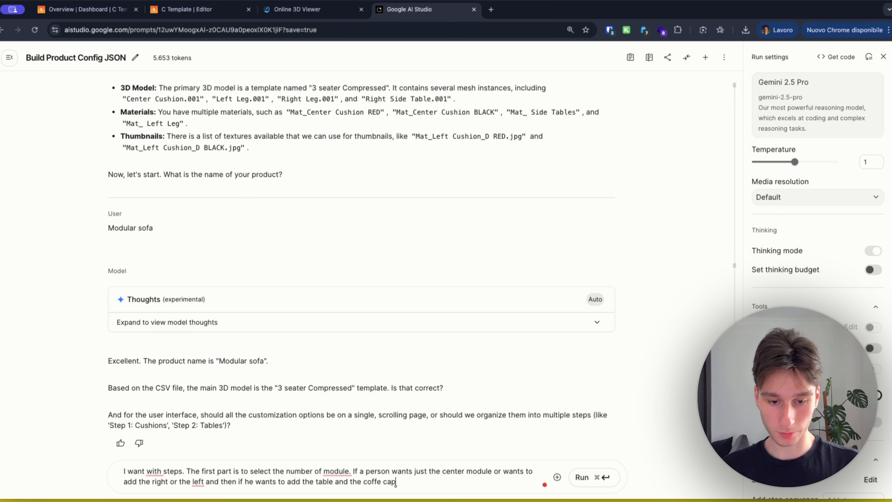
Add the second step's description to the reply: ". The second step instead can choose the color of the sofa".
{"action": "type", "text": ". The s"}
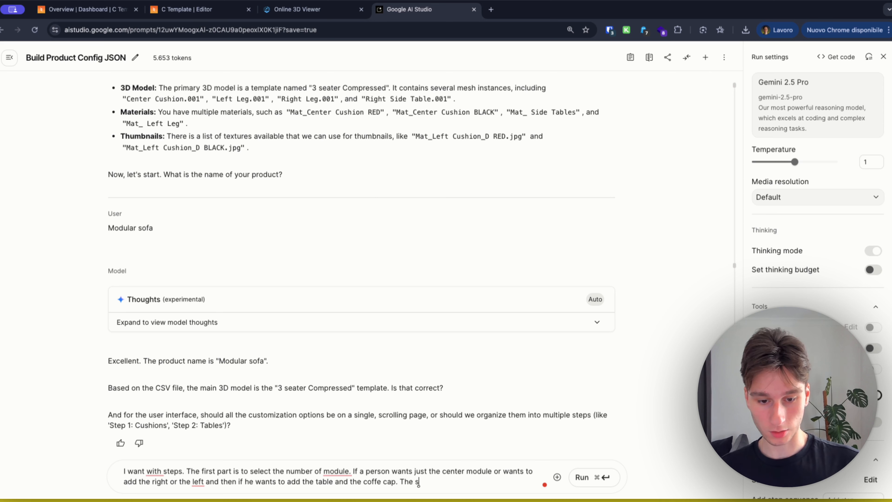
{"action": "type", "text": "econd step"}
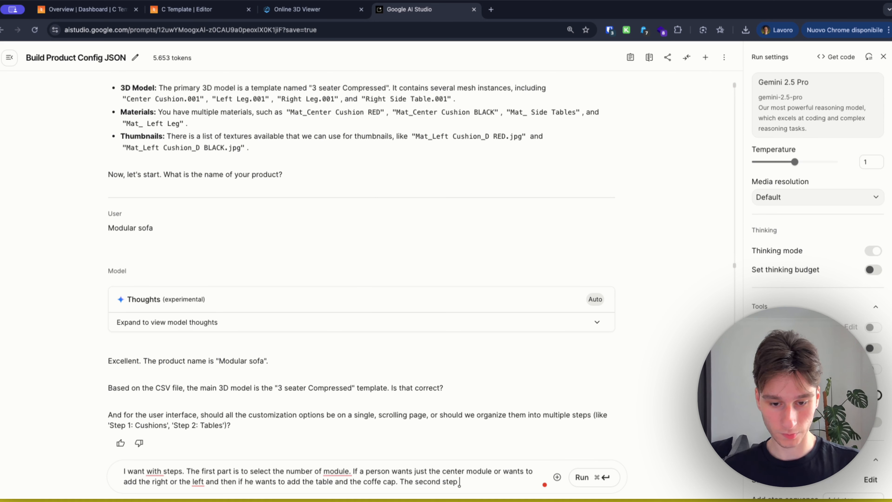
{"action": "type", "text": " instead"}
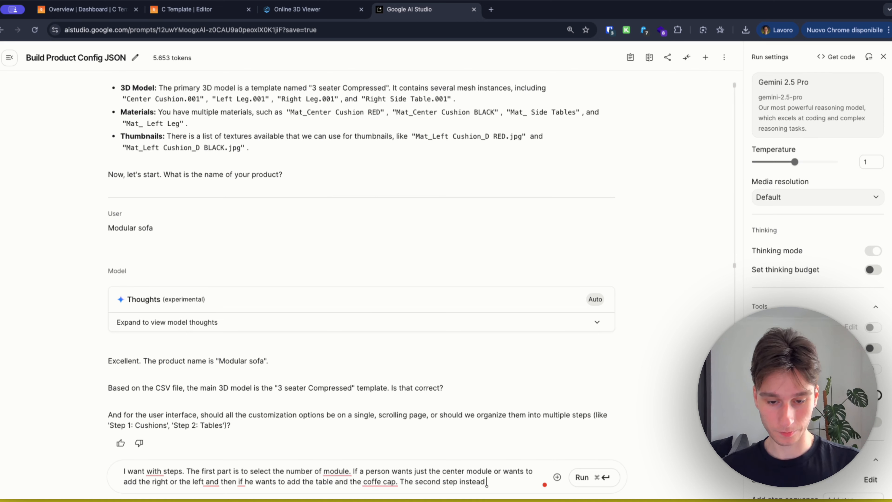
{"action": "type", "text": " can ch"}
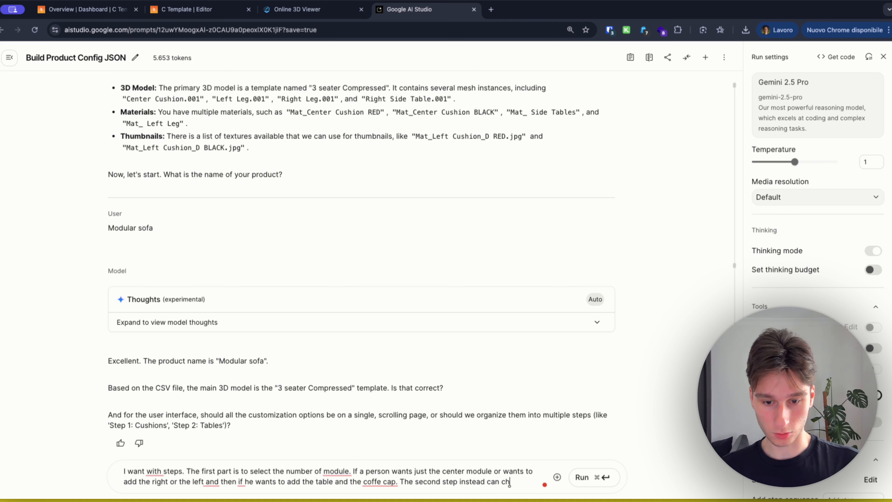
{"action": "type", "text": "oose the color"}
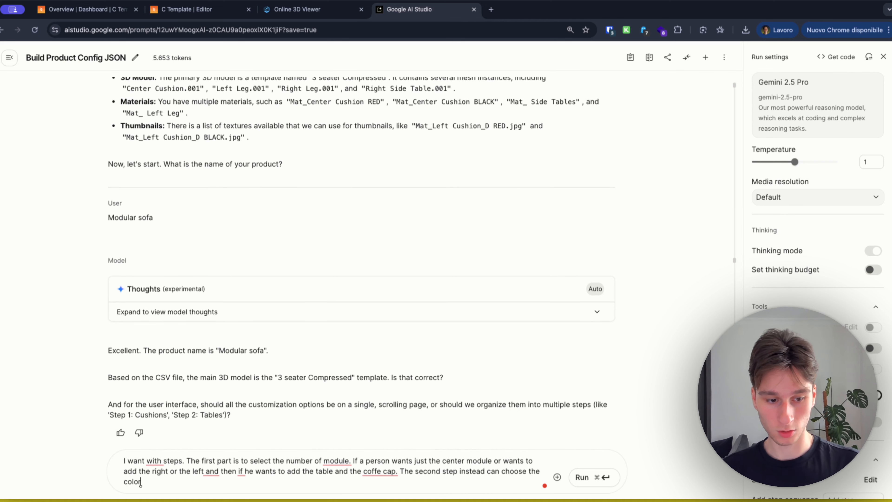
{"action": "type", "text": " of the sofa"}
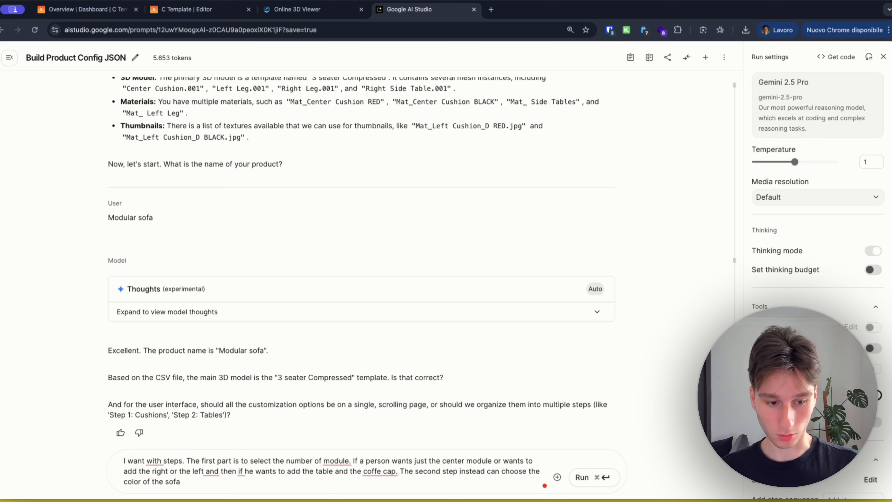
Complete the reply with "also in different combination between red and black" and send it.
{"action": "type", "text": " also in di"}
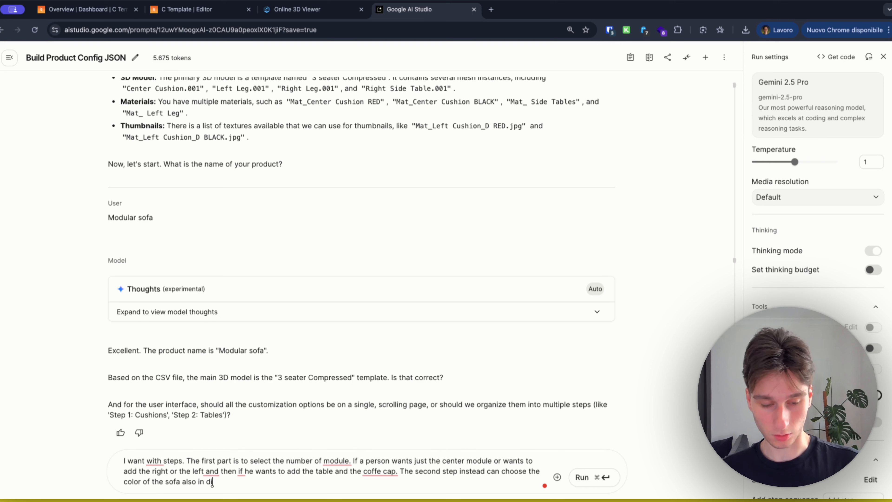
{"action": "type", "text": "fferent co"}
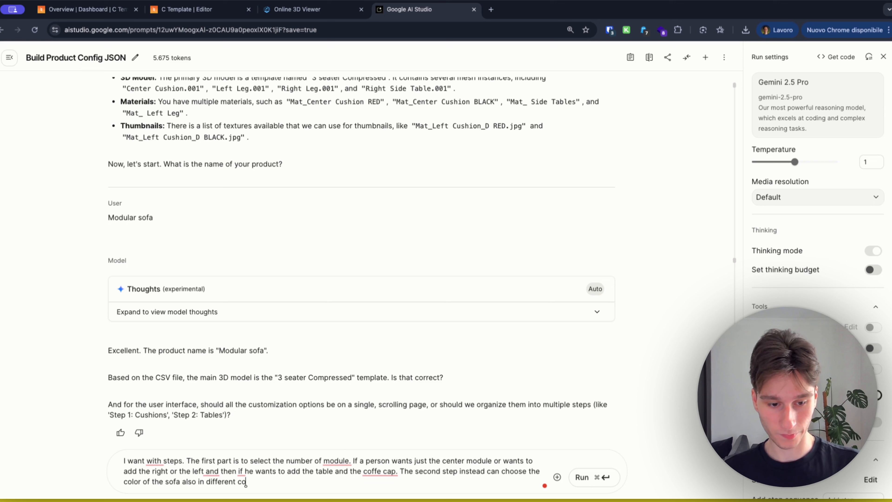
{"action": "type", "text": "mbination"}
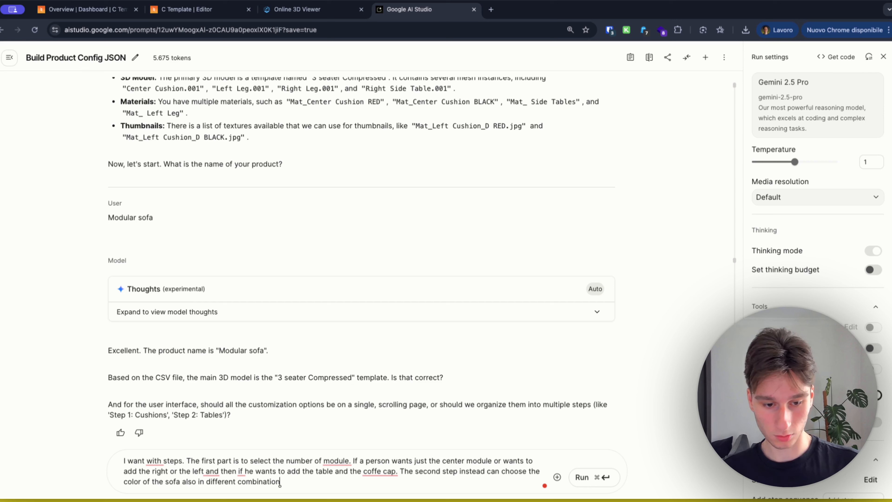
{"action": "type", "text": " between "}
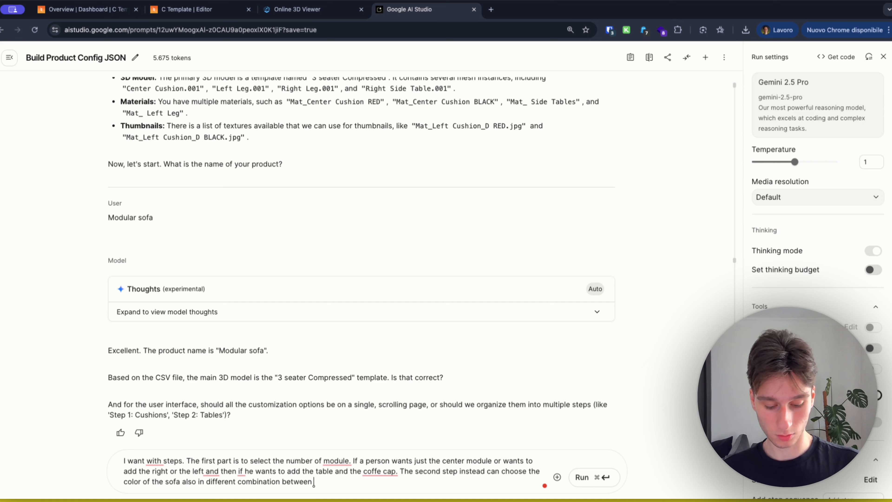
{"action": "type", "text": "red and "}
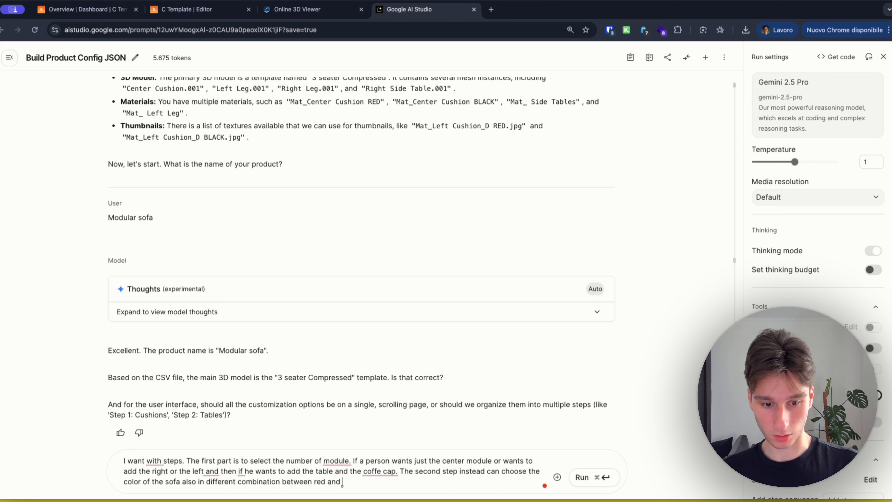
{"action": "type", "text": "black"}
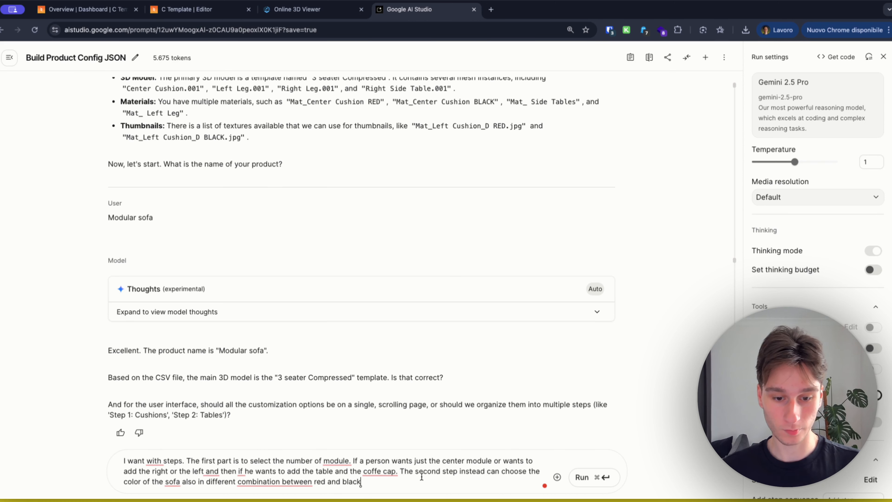
{"action": "left_click", "coordinate": [583, 477]}
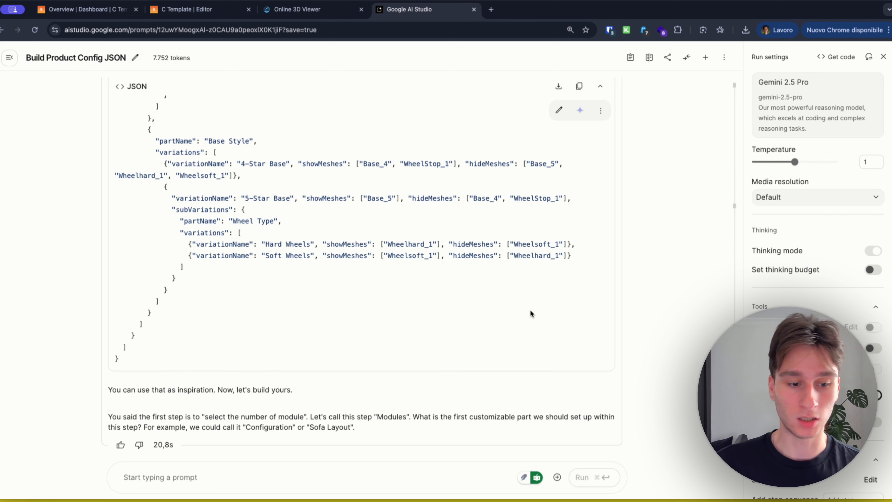
Review the model's response and begin answering its question about the first customizable part with "Sofa layout.".
{"action": "scroll", "coordinate": [529, 309], "scroll_direction": "up", "scroll_amount": 15}
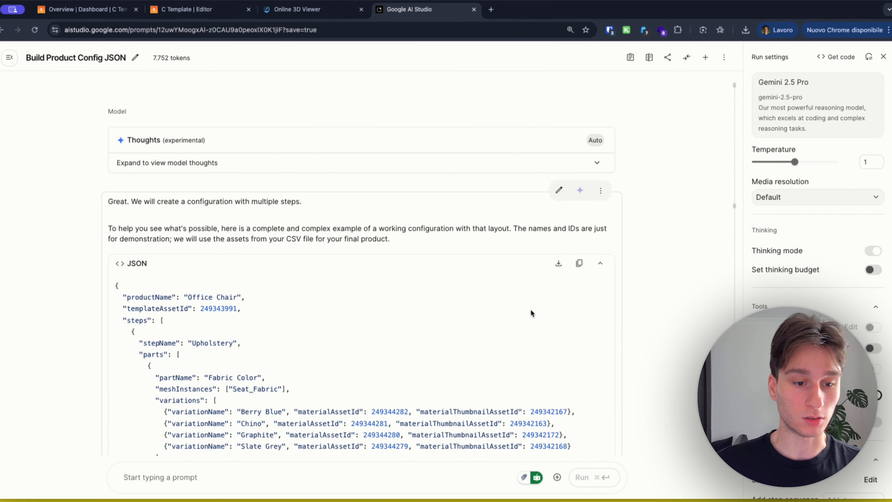
{"action": "scroll", "coordinate": [530, 309], "scroll_direction": "up", "scroll_amount": 5}
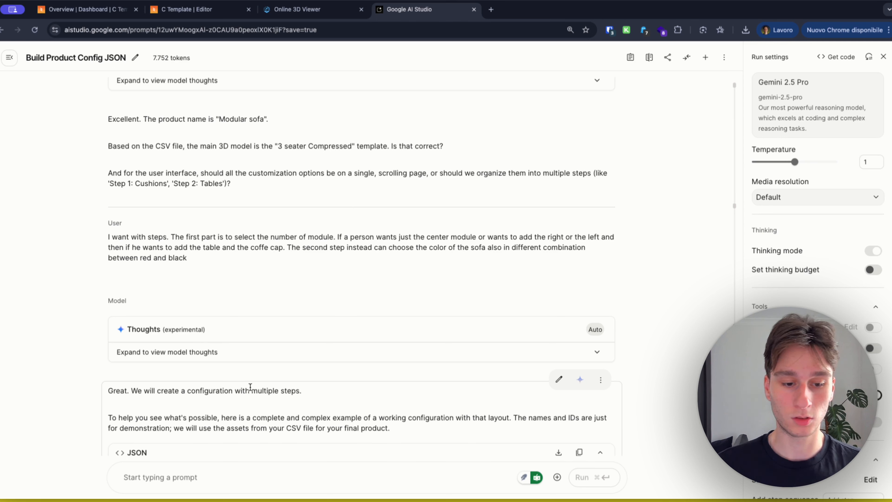
{"action": "scroll", "coordinate": [248, 386], "scroll_direction": "down", "scroll_amount": 15}
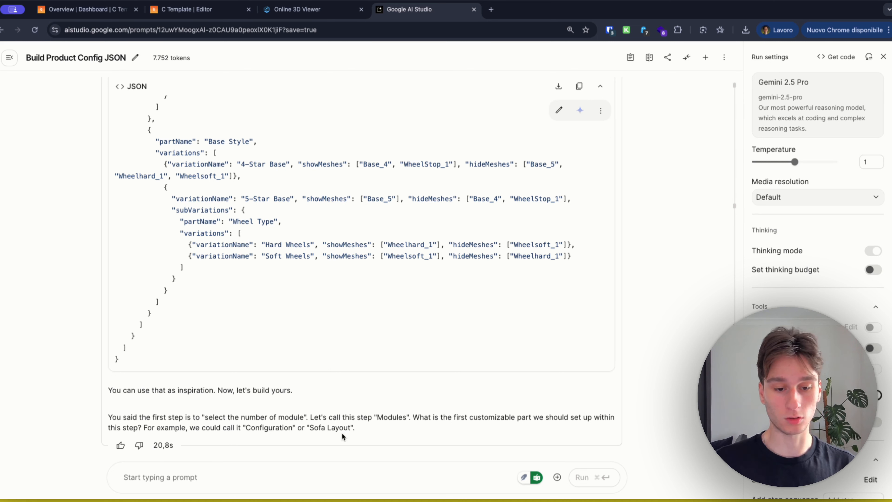
{"action": "left_click", "coordinate": [318, 476]}
{"action": "type", "text": "Os"}
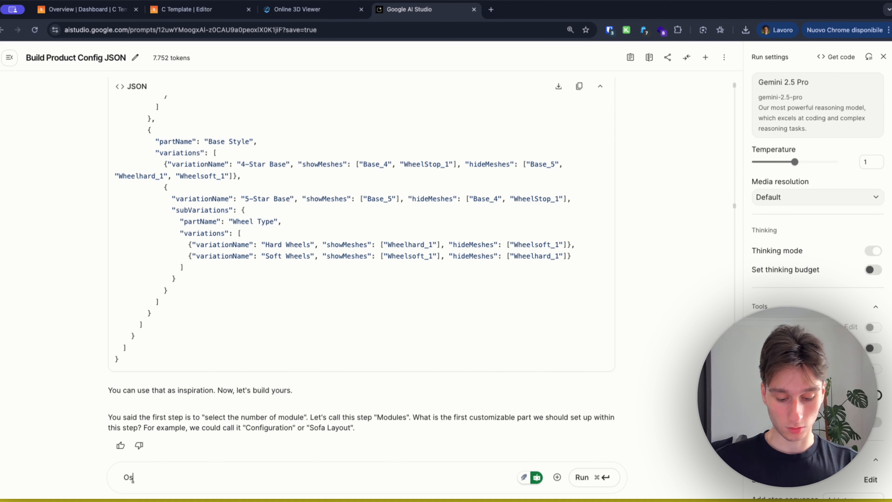
{"action": "key", "text": "BackSpace"}
{"action": "key", "text": "BackSpace"}
{"action": "type", "text": "Sa"}
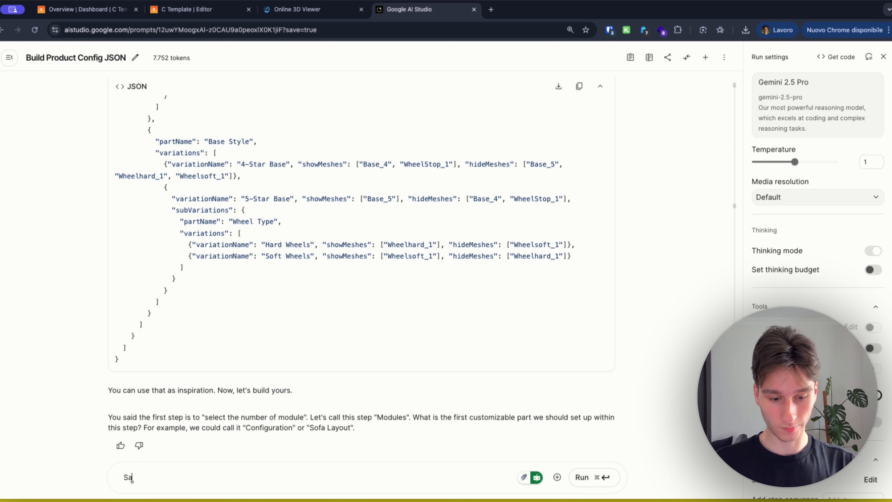
{"action": "key", "text": "BackSpace"}
{"action": "type", "text": "ofa lay"}
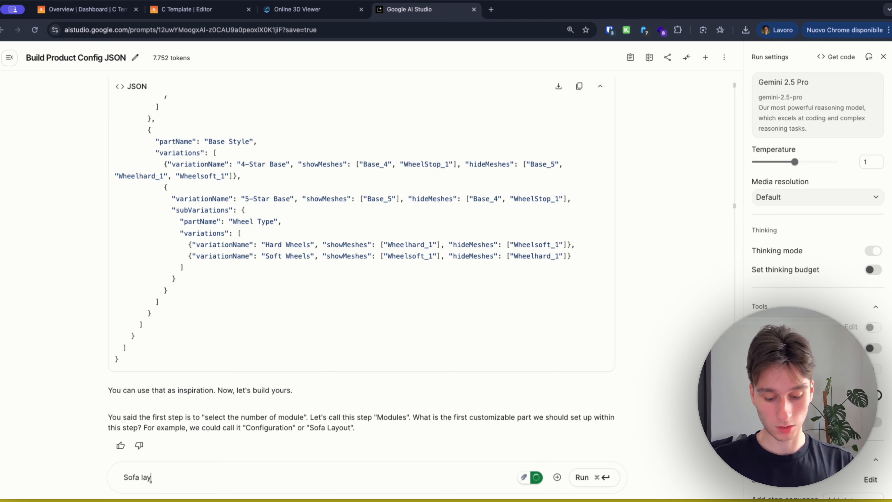
{"action": "type", "text": "out"}
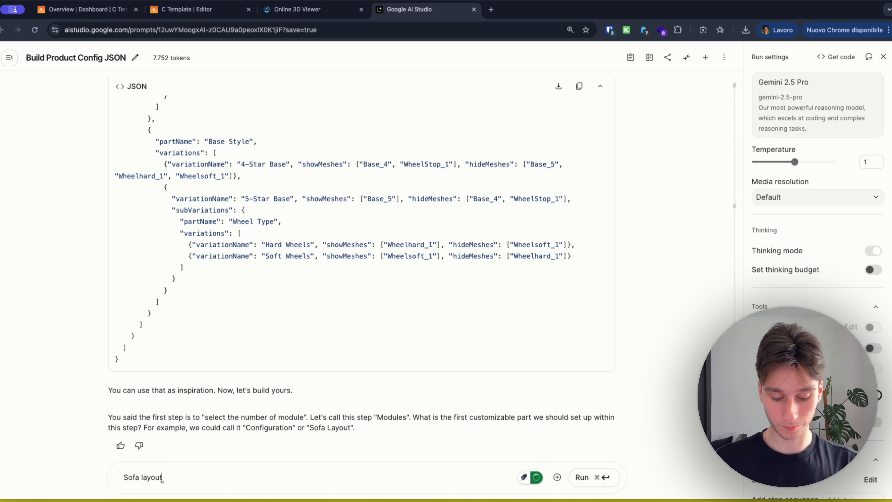
{"action": "type", "text": "."}
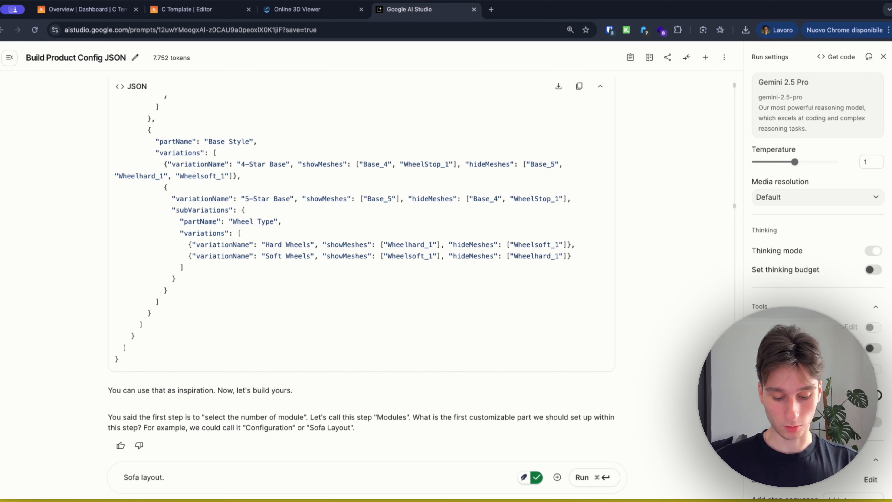
Start the explanation of the sofa layout in the reply with "People can choose".
{"action": "type", "text": " People can cho"}
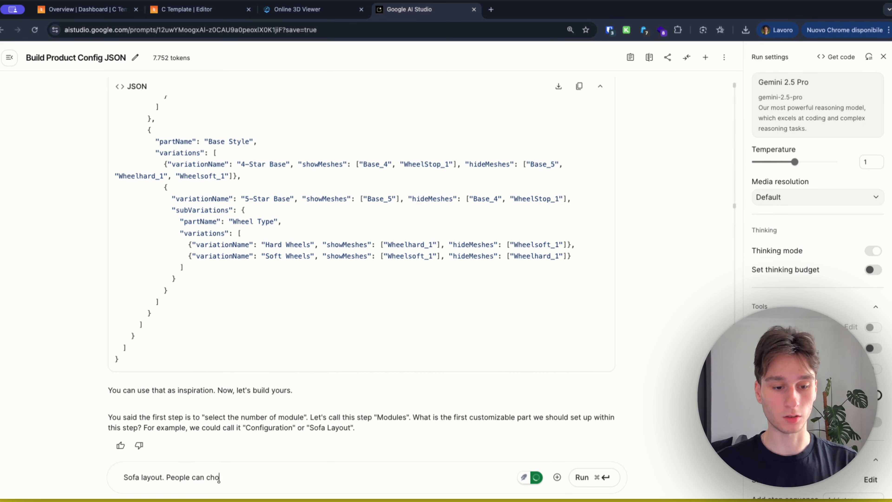
{"action": "type", "text": "ose betwe"}
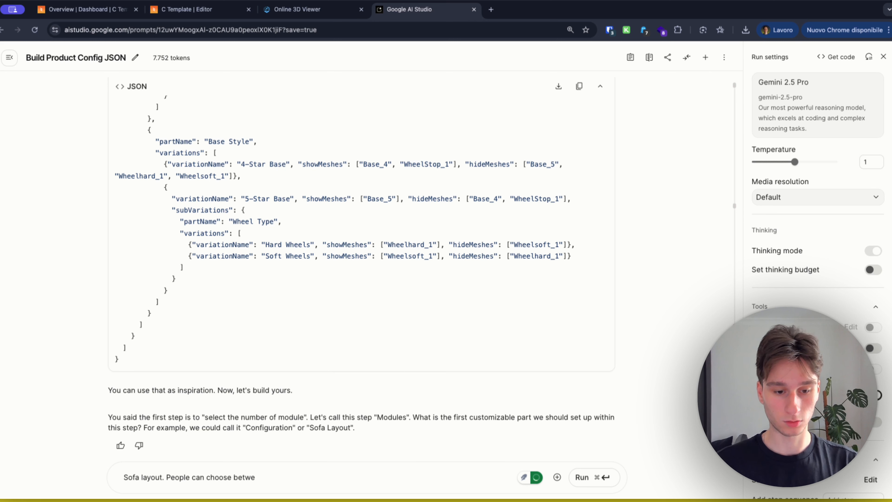
{"action": "type", "text": "en"}
{"action": "key", "text": "BackSpace"}
{"action": "key", "text": "BackSpace"}
{"action": "key", "text": "BackSpace"}
{"action": "key", "text": "BackSpace"}
{"action": "key", "text": "BackSpace"}
{"action": "key", "text": "BackSpace"}
{"action": "key", "text": "BackSpace"}
{"action": "key", "text": "BackSpace"}
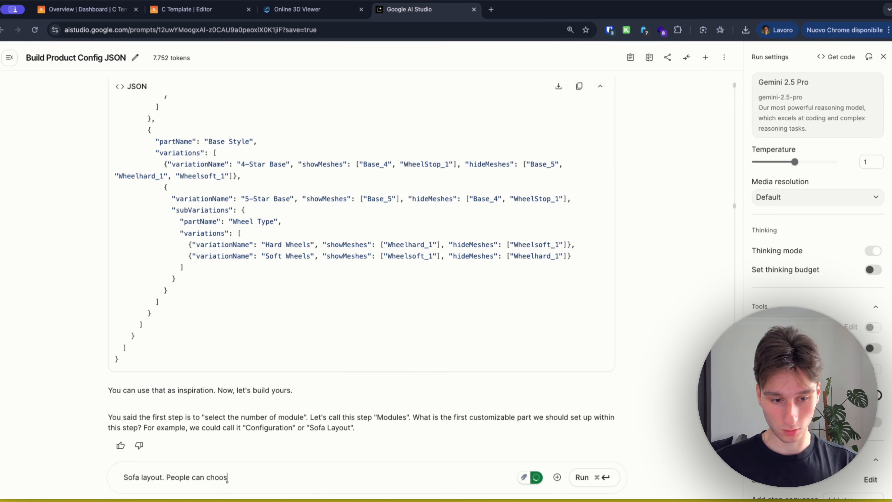
{"action": "type", "text": "e"}
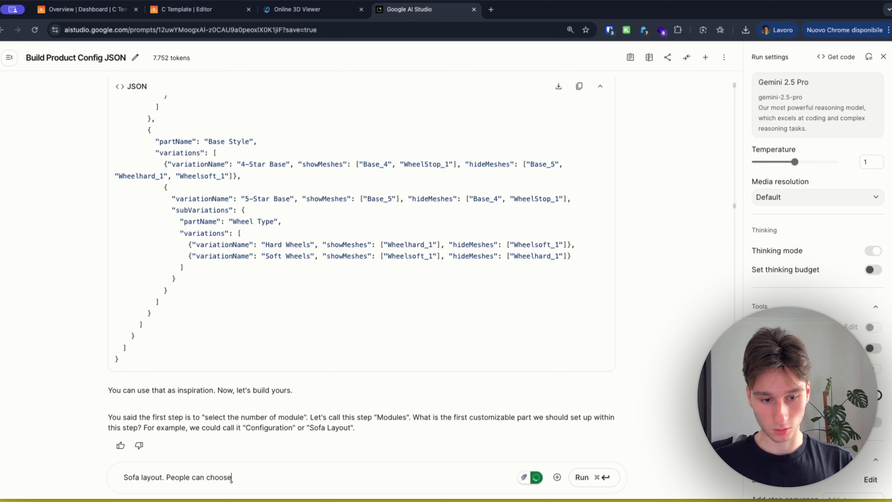
Continue the sentence with the left module option: "if they want the left module yes or not".
{"action": "type", "text": " fi"}
{"action": "key", "text": "BackSpace"}
{"action": "key", "text": "BackSpace"}
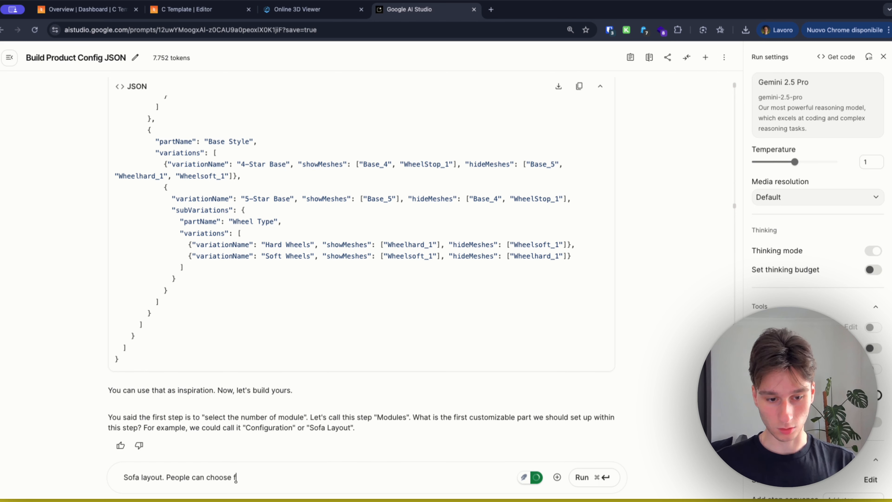
{"action": "type", "text": "if thy"}
{"action": "key", "text": "BackSpace"}
{"action": "type", "text": "ey"}
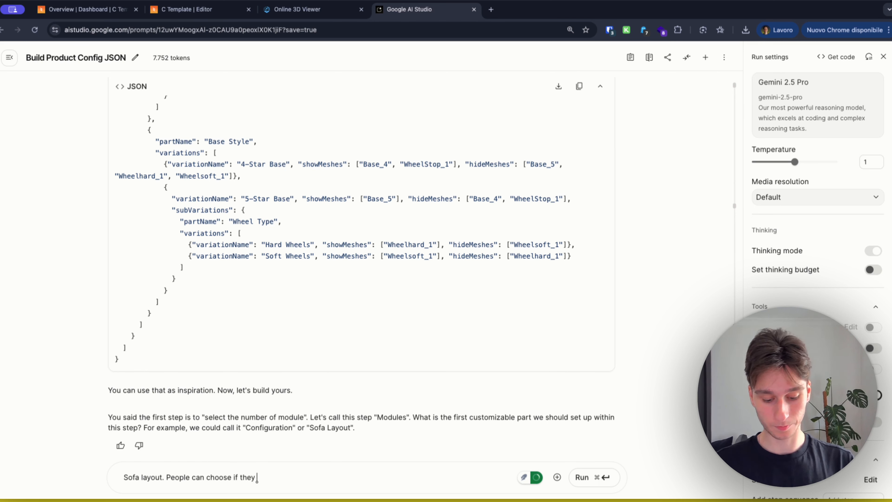
{"action": "type", "text": " want the"}
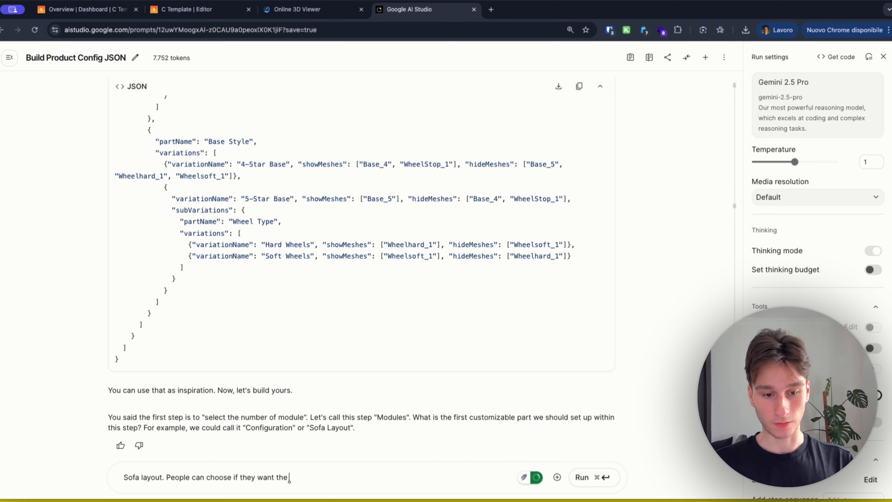
{"action": "type", "text": " left modu"}
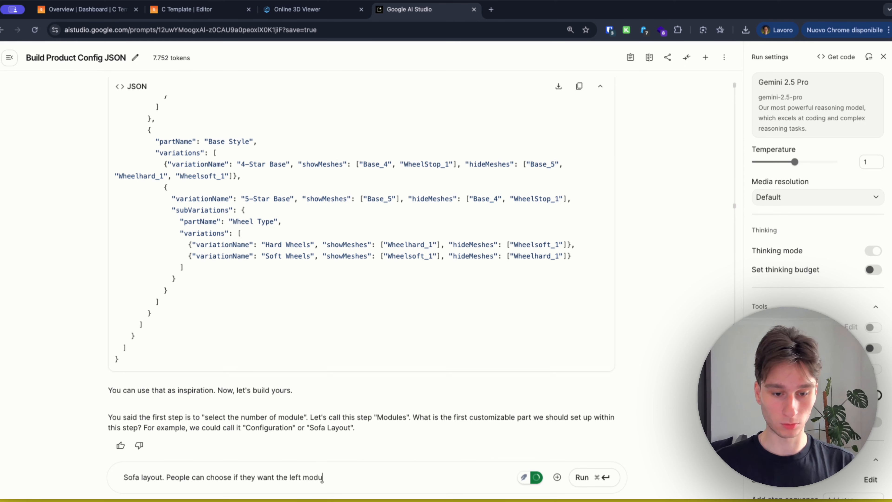
{"action": "type", "text": "el"}
{"action": "key", "text": "BackSpace"}
{"action": "key", "text": "BackSpace"}
{"action": "type", "text": "le"}
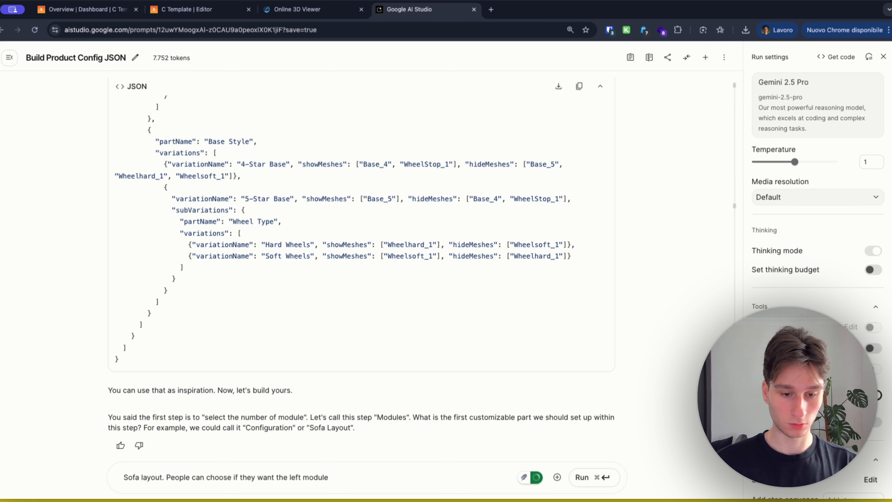
{"action": "type", "text": " y"}
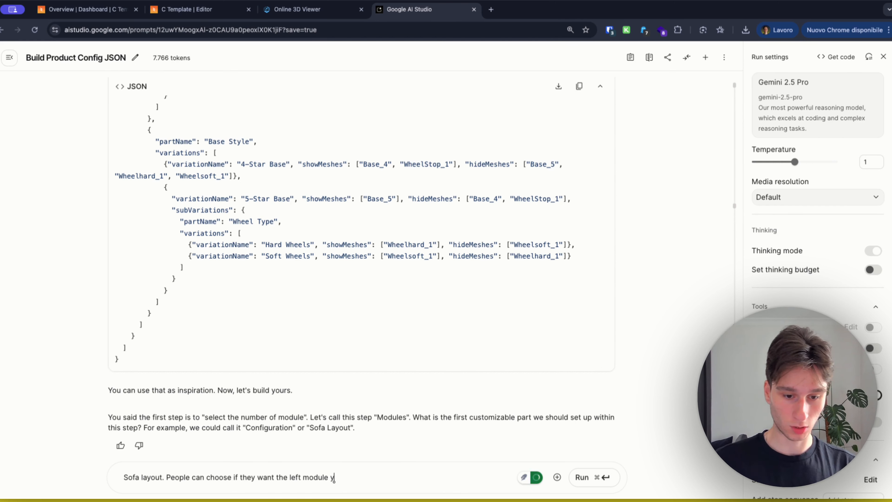
{"action": "type", "text": "es or not"}
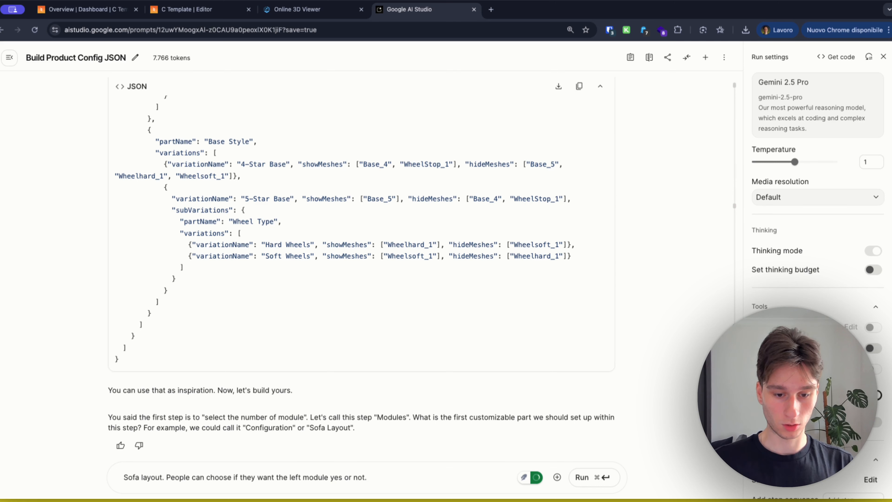
Extend the reply about the left module with "and to that they can choose to add the cup o not and".
{"action": "type", "text": ". and to"}
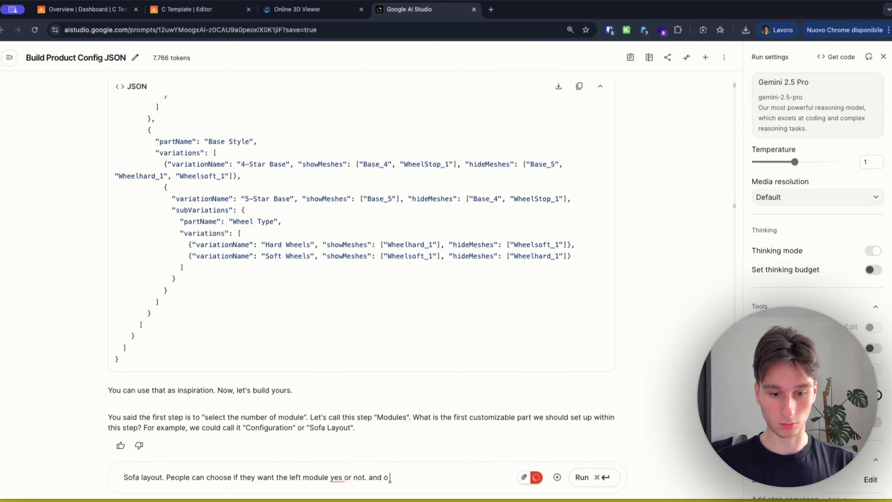
{"action": "type", "text": " th"}
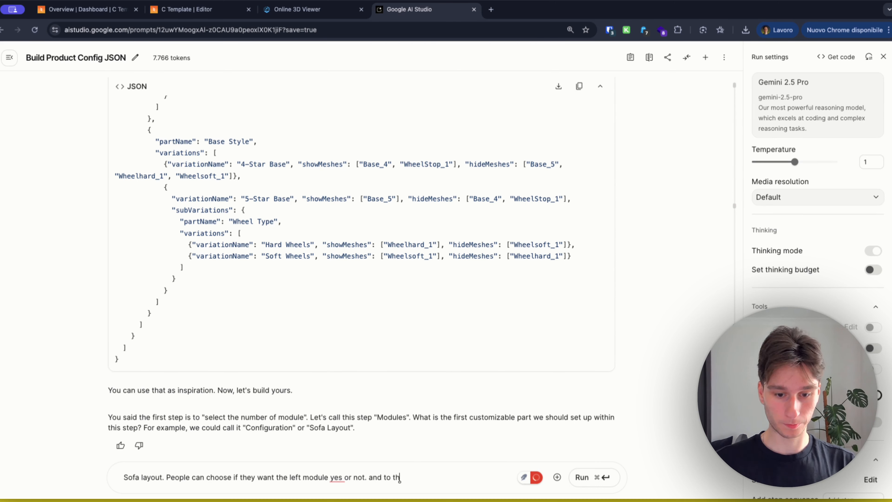
{"action": "type", "text": "at whey"}
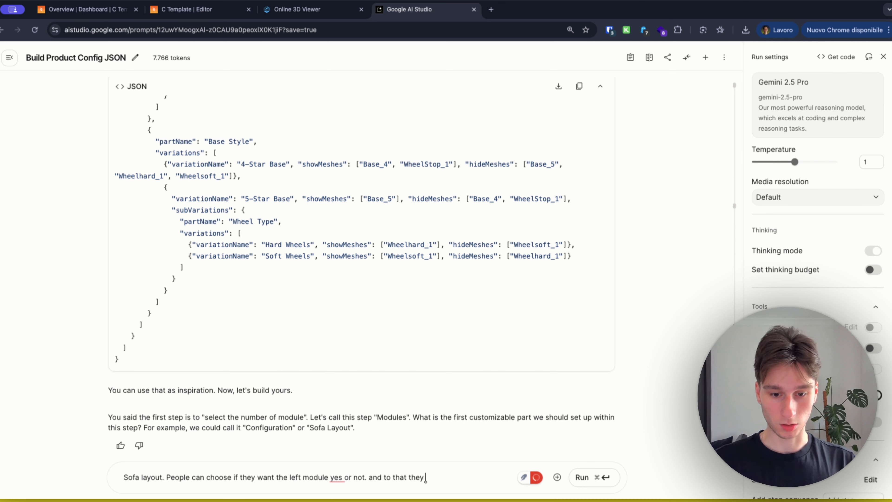
{"action": "type", "text": " can choose th"}
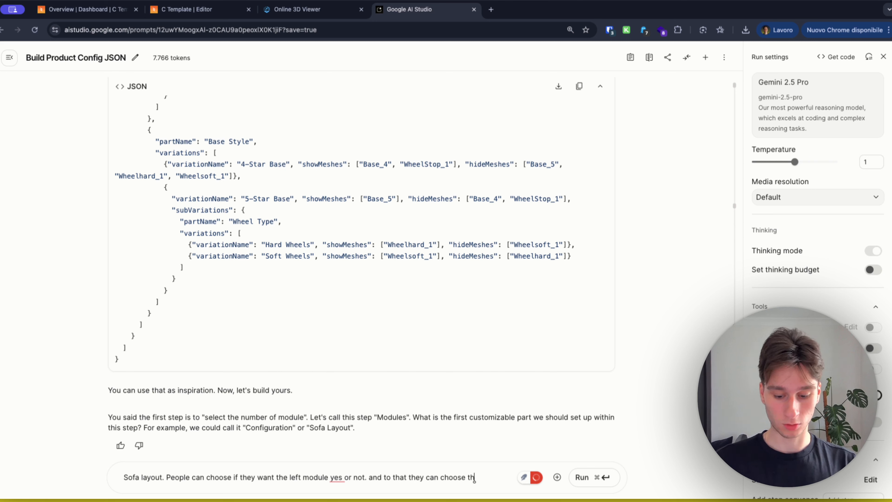
{"action": "key", "text": "BackSpace"}
{"action": "type", "text": "o add"}
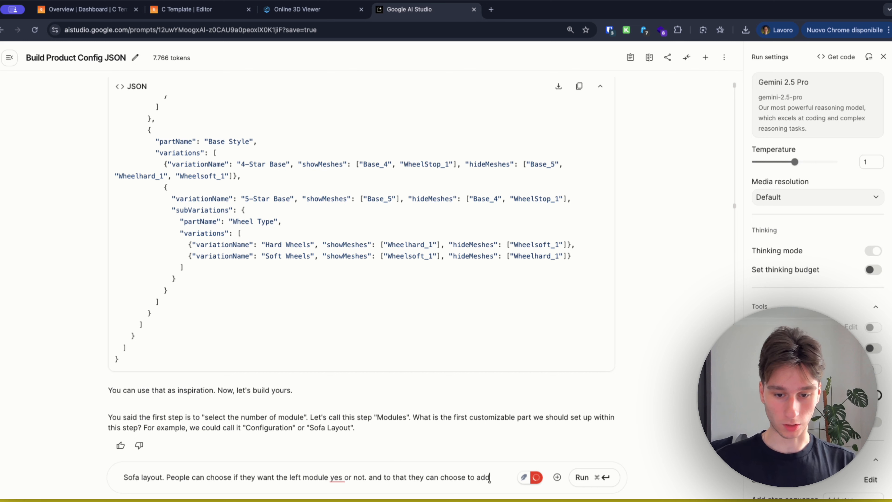
{"action": "type", "text": " the cup o"}
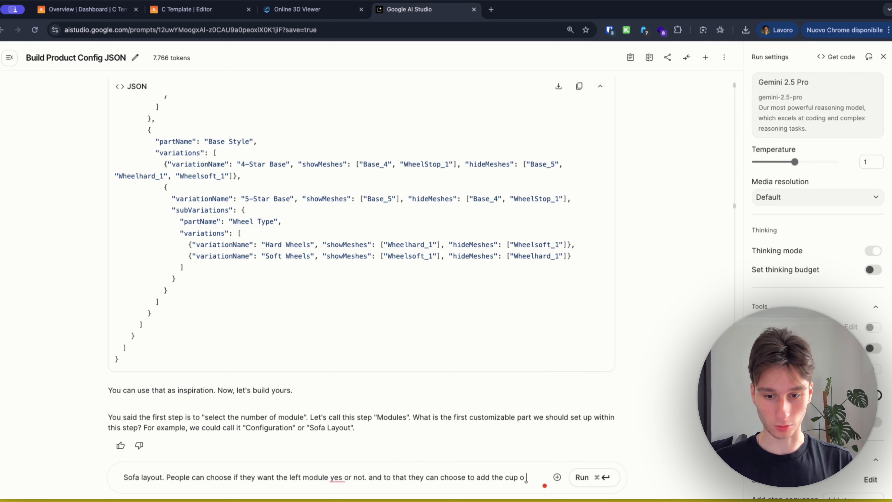
{"action": "type", "text": " not and"}
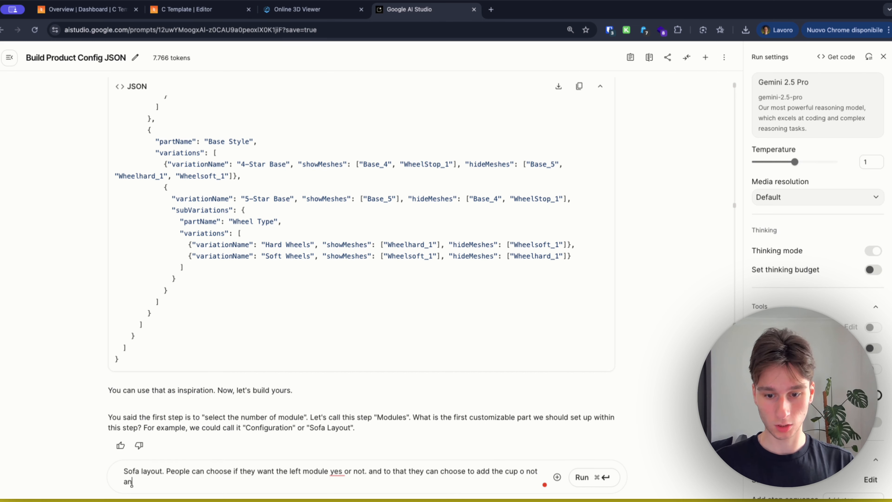
Continue the reply with the table option: "choose also to add the table or not. After we".
{"action": "type", "text": " choo"}
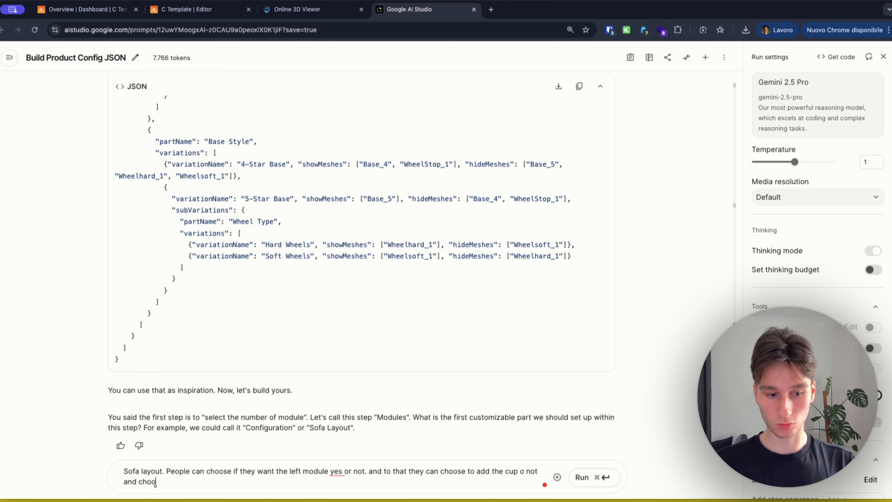
{"action": "type", "text": "se also to add the"}
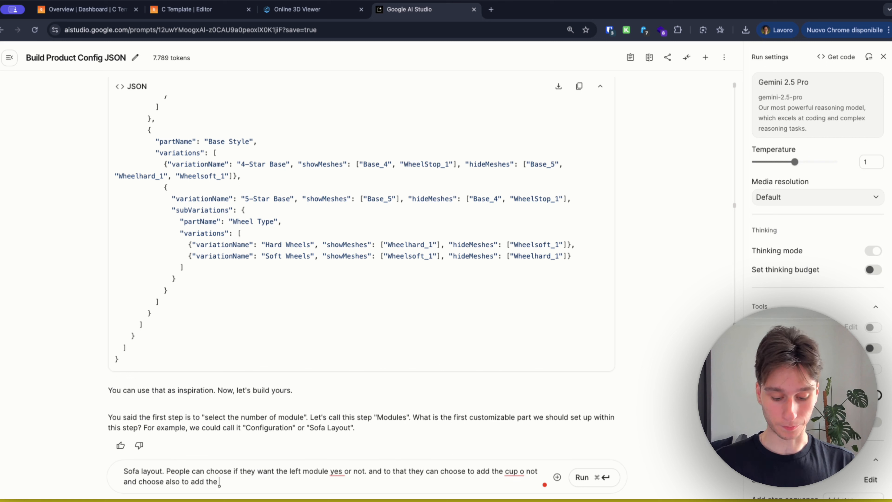
{"action": "type", "text": "table or nto"}
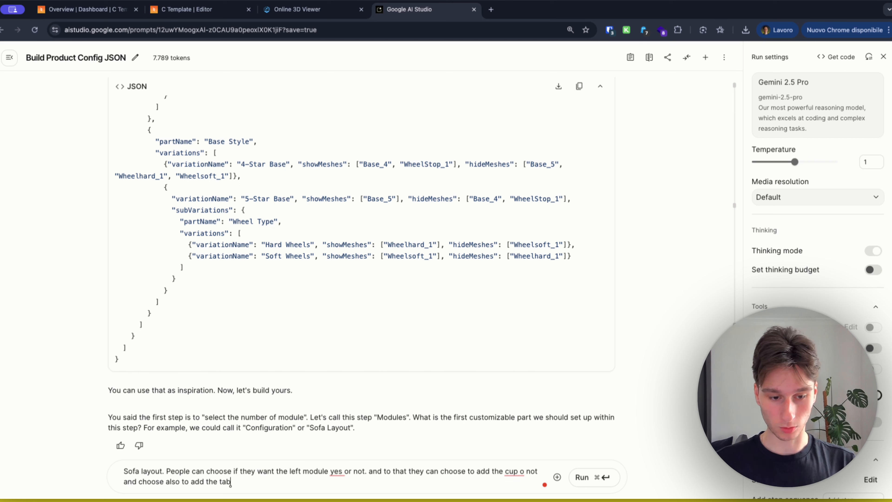
{"action": "key", "text": "BackSpace"}
{"action": "key", "text": "BackSpace"}
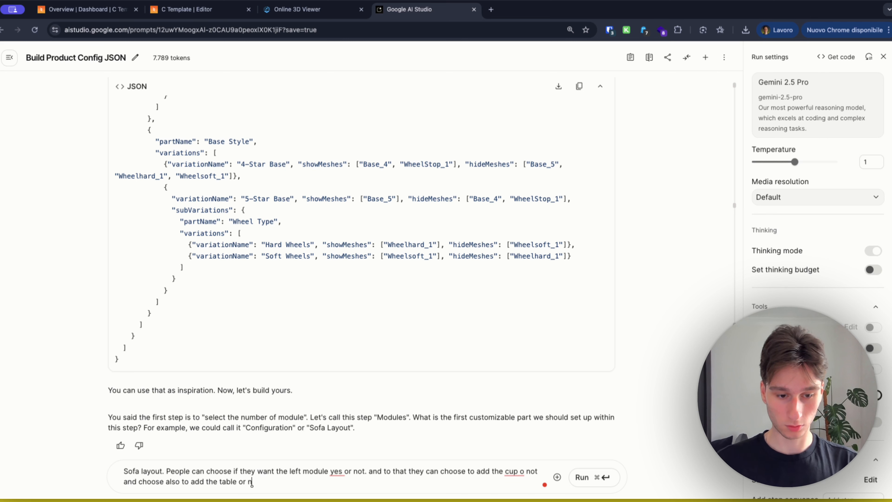
{"action": "type", "text": "ot. After we"}
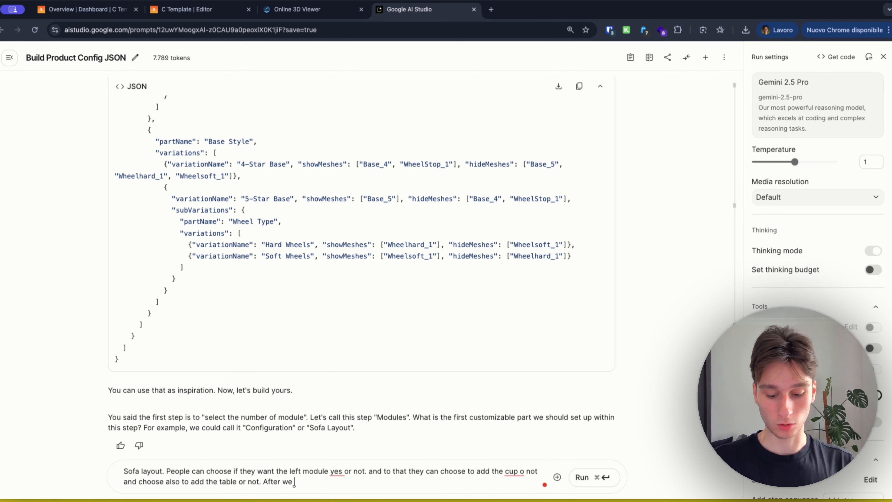
Complete the last sentence with "will do the same for the right part" and send the reply.
{"action": "type", "text": " will show"}
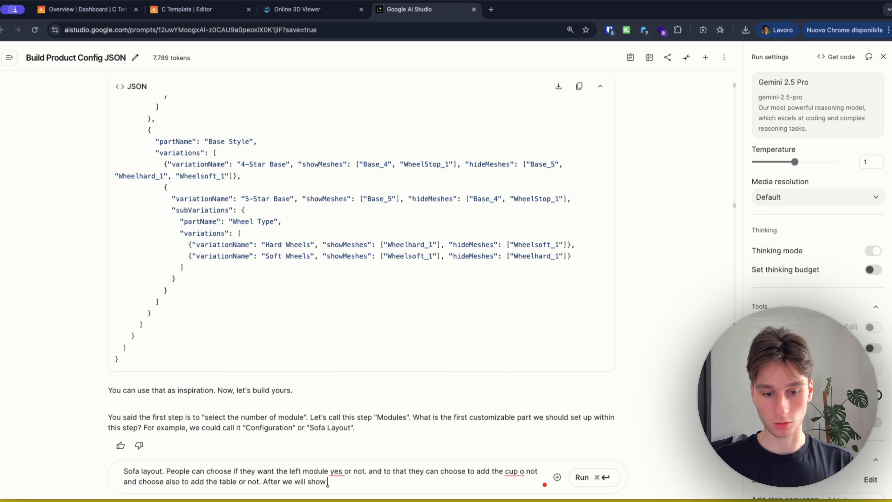
{"action": "type", "text": " if"}
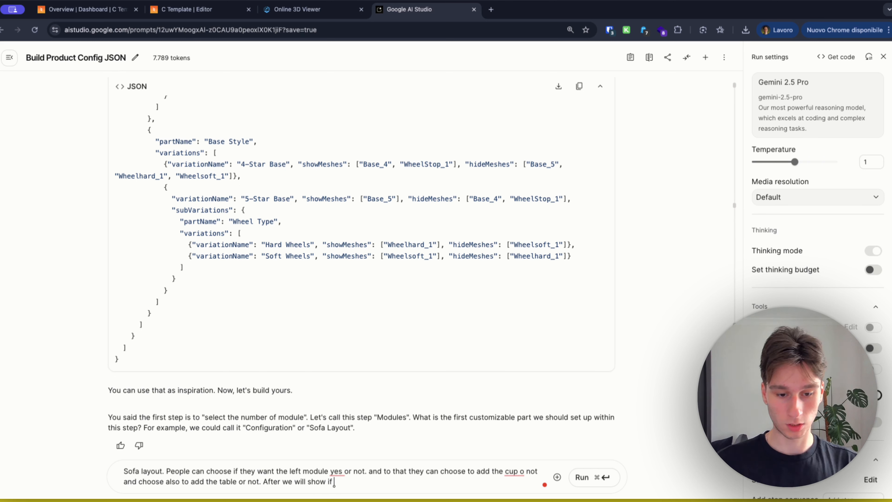
{"action": "type", "text": " the"}
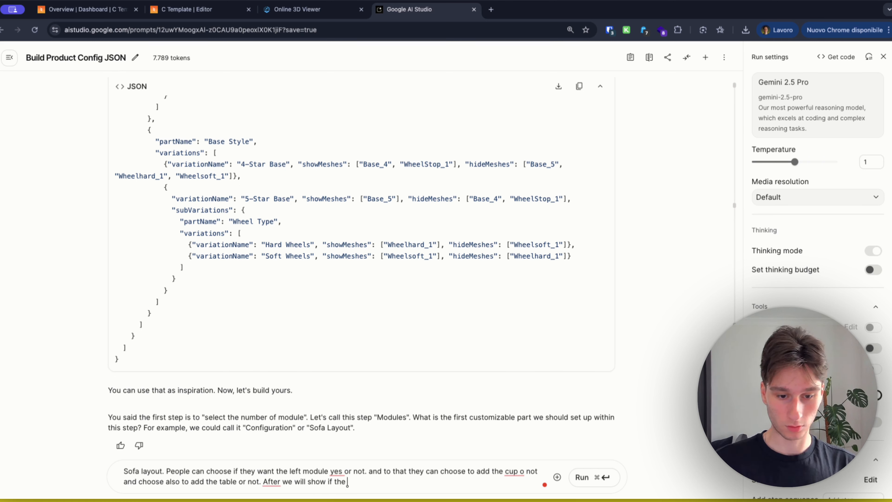
{"action": "key", "text": "BackSpace"}
{"action": "key", "text": "BackSpace"}
{"action": "key", "text": "BackSpace"}
{"action": "key", "text": "BackSpace"}
{"action": "key", "text": "BackSpace"}
{"action": "key", "text": "BackSpace"}
{"action": "key", "text": "BackSpace"}
{"action": "key", "text": "BackSpace"}
{"action": "key", "text": "BackSpace"}
{"action": "key", "text": "BackSpace"}
{"action": "key", "text": "BackSpace"}
{"action": "key", "text": "BackSpace"}
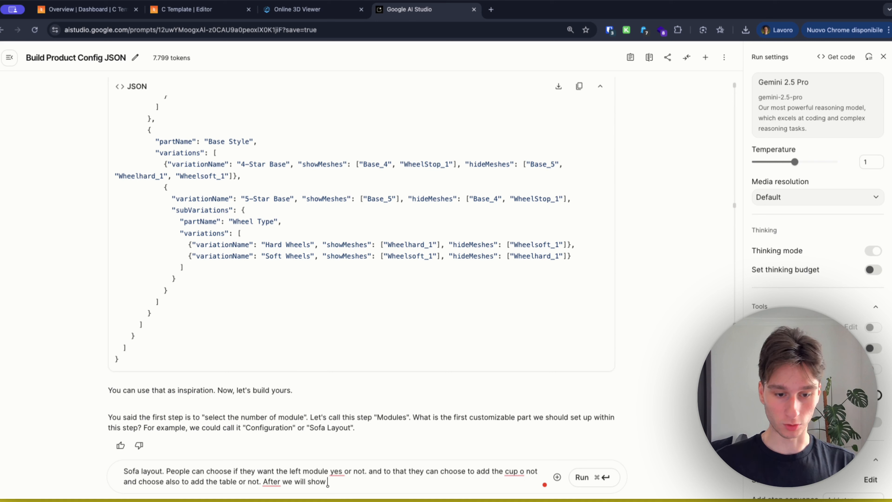
{"action": "type", "text": "do the sa"}
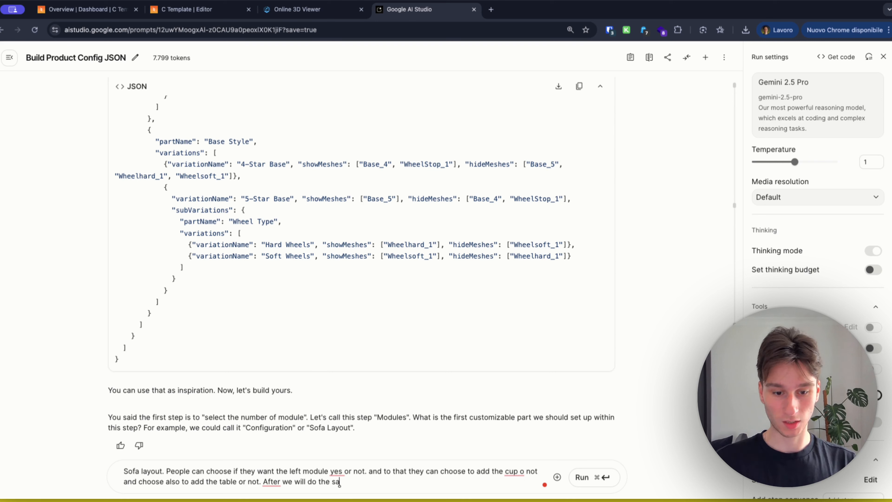
{"action": "type", "text": "me for the riht"}
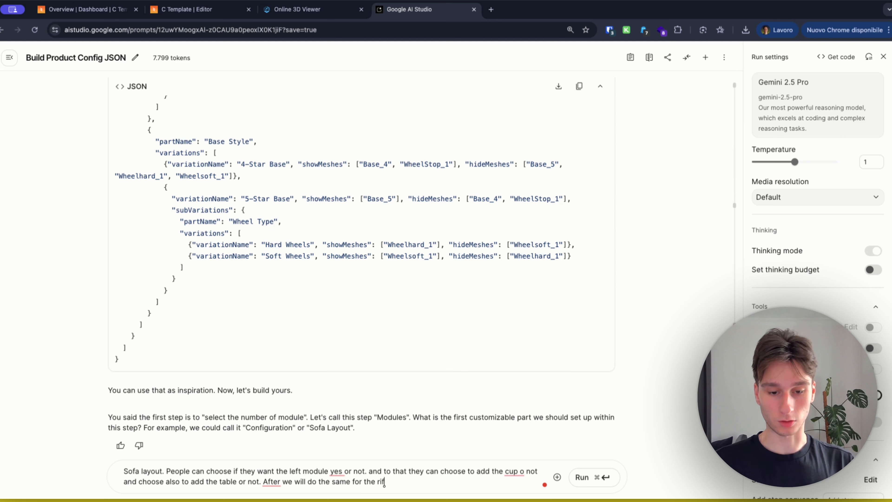
{"action": "key", "text": "BackSpace"}
{"action": "key", "text": "BackSpace"}
{"action": "key", "text": "BackSpace"}
{"action": "type", "text": "ight"}
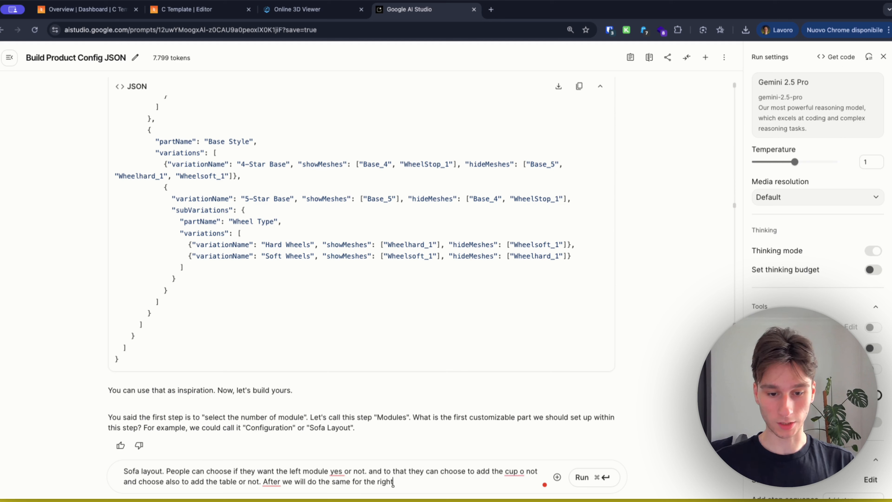
{"action": "type", "text": " part"}
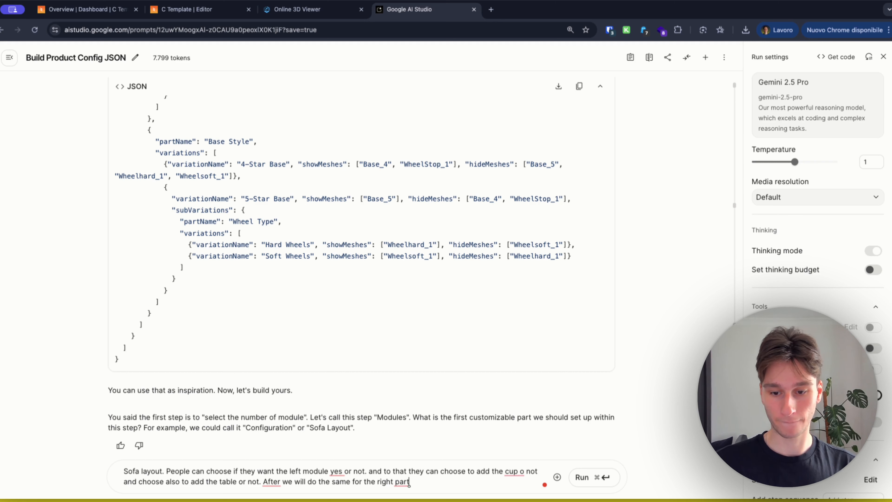
{"action": "left_click", "coordinate": [588, 477]}
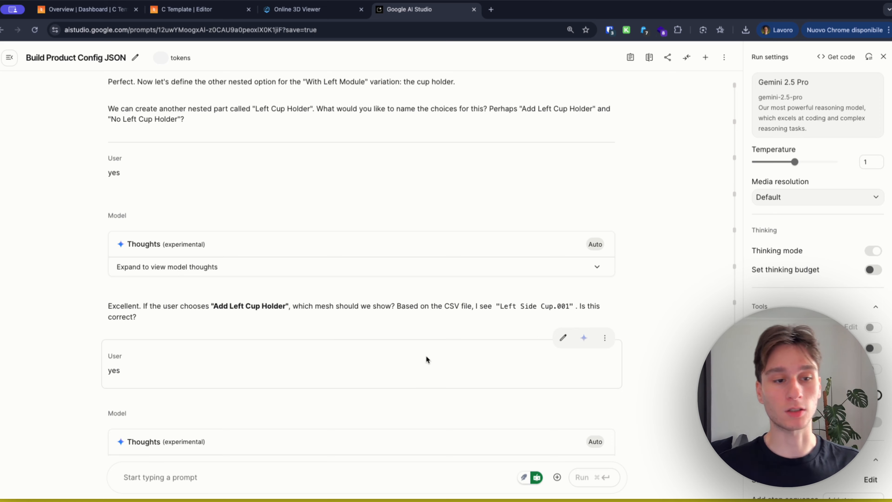
Check the "Add Left Cup Holder" question against the sofa model in Online 3D Viewer, and return to Google AI Studio.
{"action": "scroll", "coordinate": [426, 358], "scroll_direction": "up", "scroll_amount": 3}
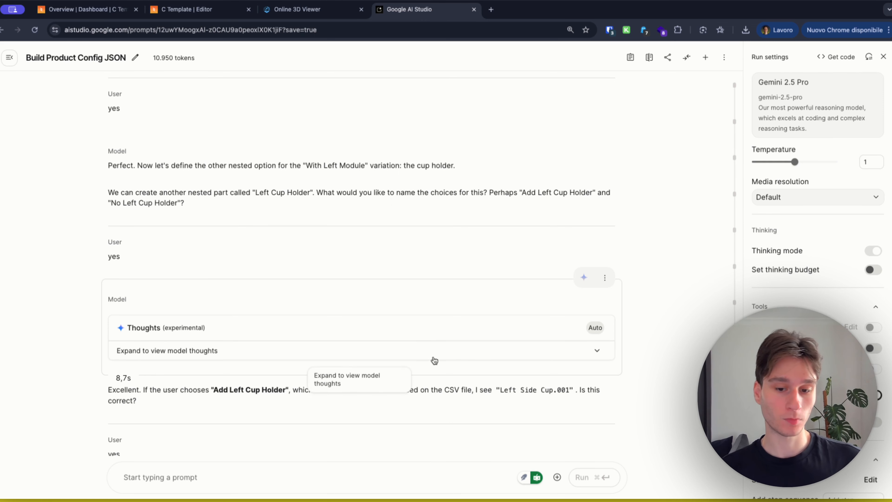
{"action": "scroll", "coordinate": [432, 359], "scroll_direction": "down", "scroll_amount": 2}
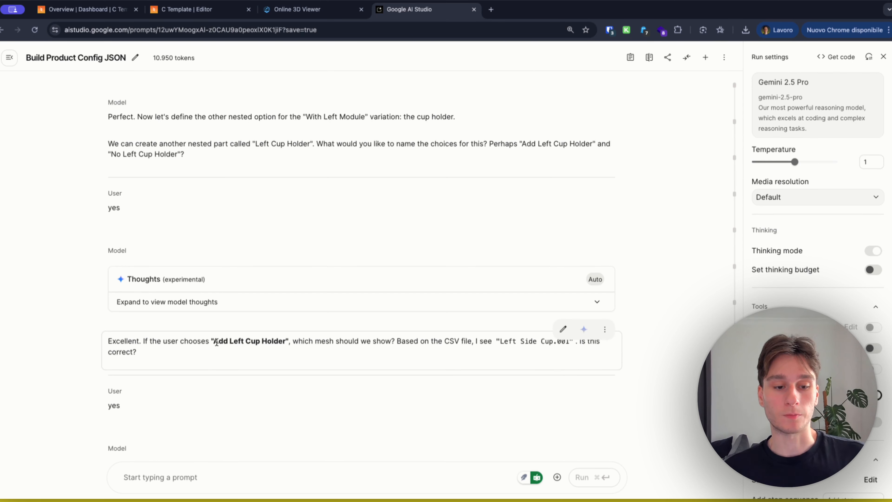
{"action": "left_click_drag", "start_coordinate": [215, 342], "coordinate": [290, 343]}
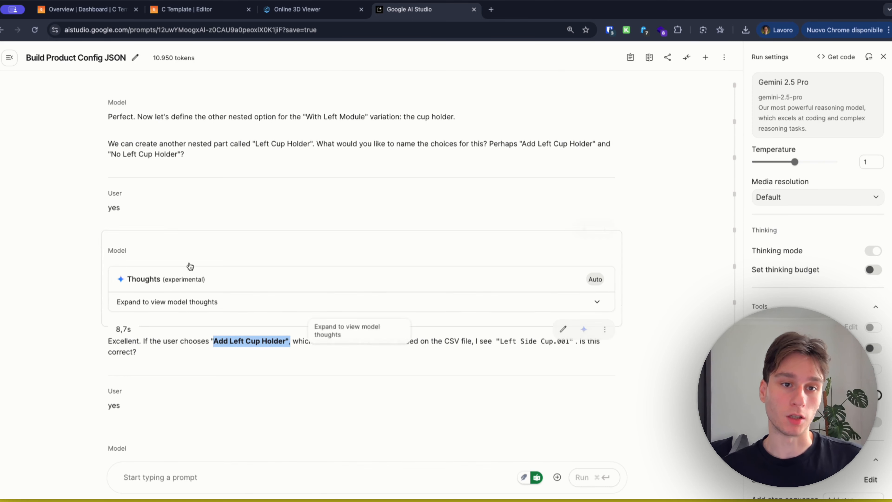
{"action": "left_click", "coordinate": [318, 10]}
{"action": "left_click_drag", "start_coordinate": [324, 310], "coordinate": [407, 317]}
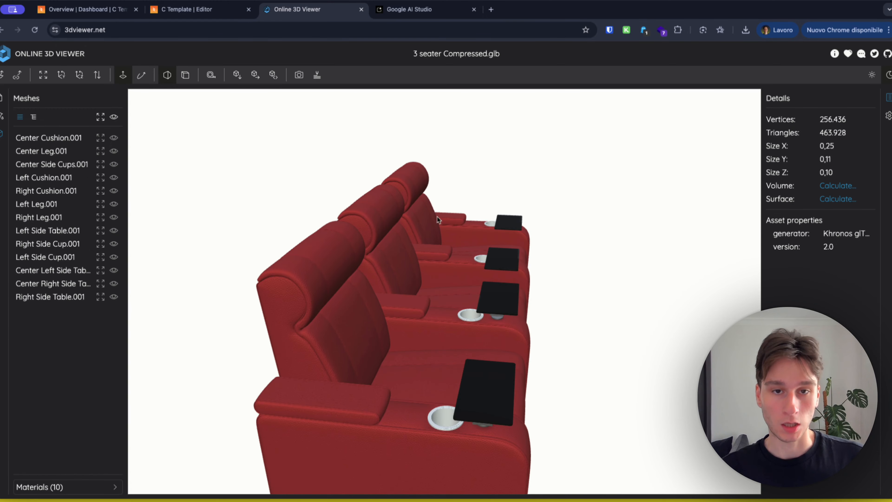
{"action": "left_click", "coordinate": [423, 14]}
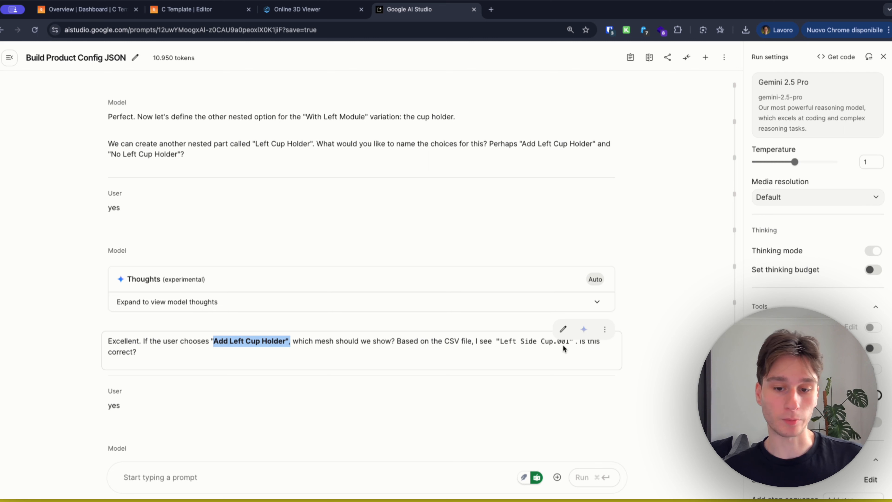
{"action": "left_click", "coordinate": [498, 356]}
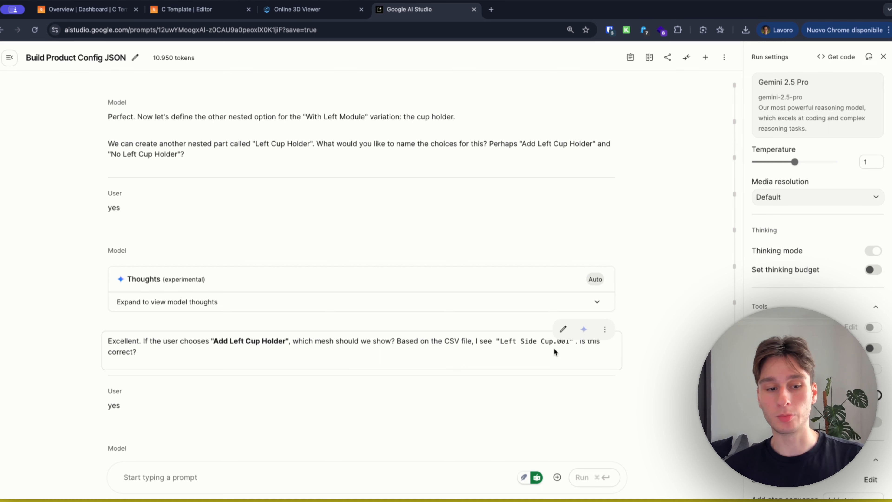
Examine the exchange on the left cup holder mesh and the question about pieces to hide for "Without Left Module".
{"action": "scroll", "coordinate": [488, 340], "scroll_direction": "down", "scroll_amount": 3}
{"action": "scroll", "coordinate": [475, 339], "scroll_direction": "up", "scroll_amount": 4}
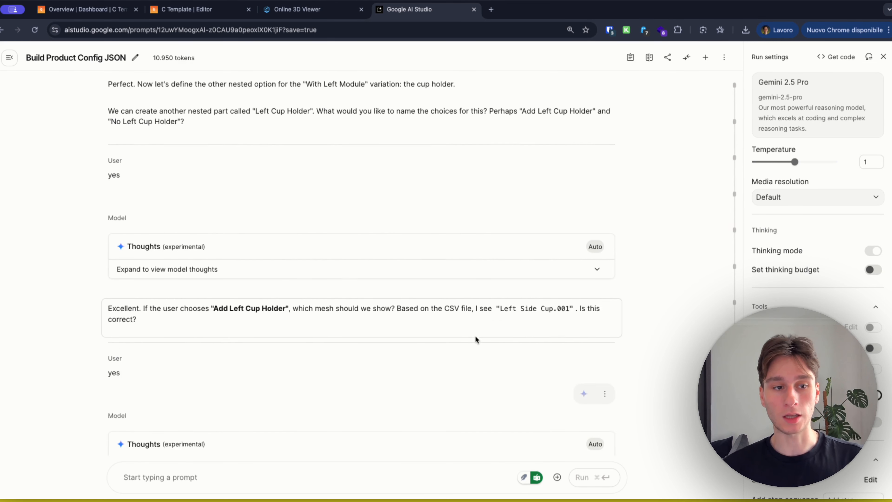
{"action": "scroll", "coordinate": [476, 338], "scroll_direction": "down", "scroll_amount": 1}
{"action": "scroll", "coordinate": [475, 336], "scroll_direction": "up", "scroll_amount": 3}
{"action": "scroll", "coordinate": [476, 336], "scroll_direction": "down", "scroll_amount": 5}
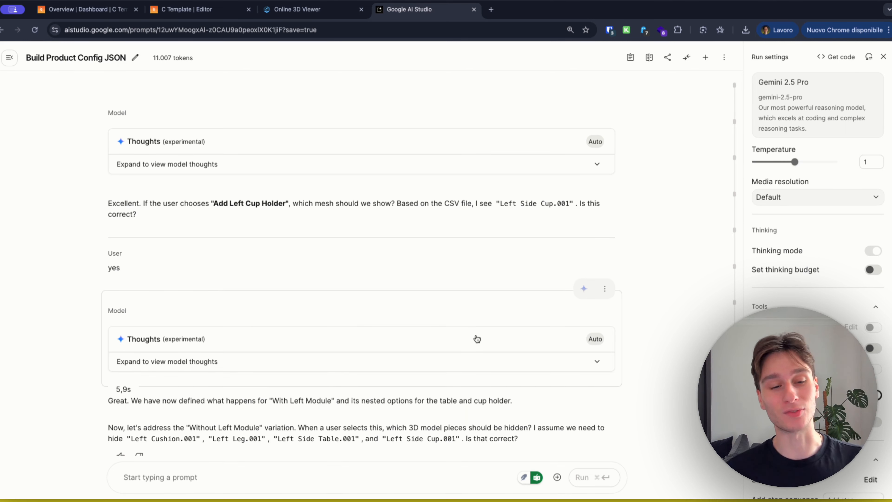
{"action": "scroll", "coordinate": [477, 339], "scroll_direction": "down", "scroll_amount": 1}
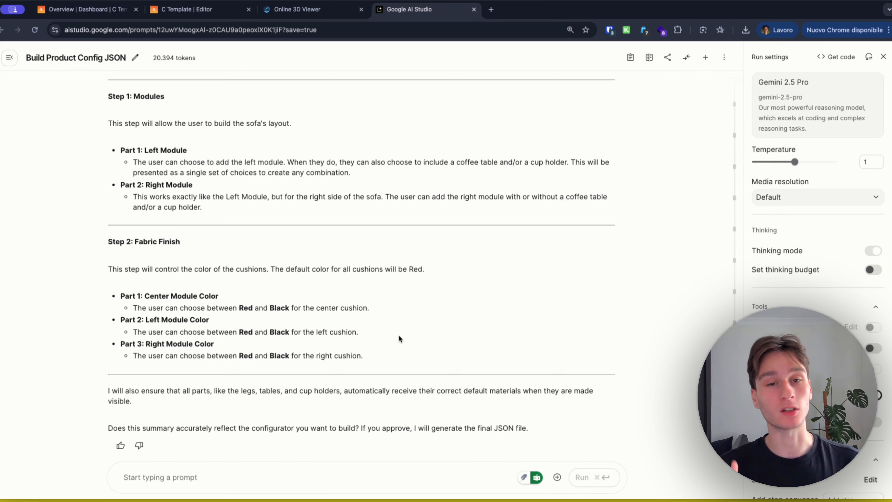
Review the plain English configuration summary, covering the product name, initial state, Modules step and Fabric Finish step.
{"action": "scroll", "coordinate": [401, 336], "scroll_direction": "up", "scroll_amount": 1}
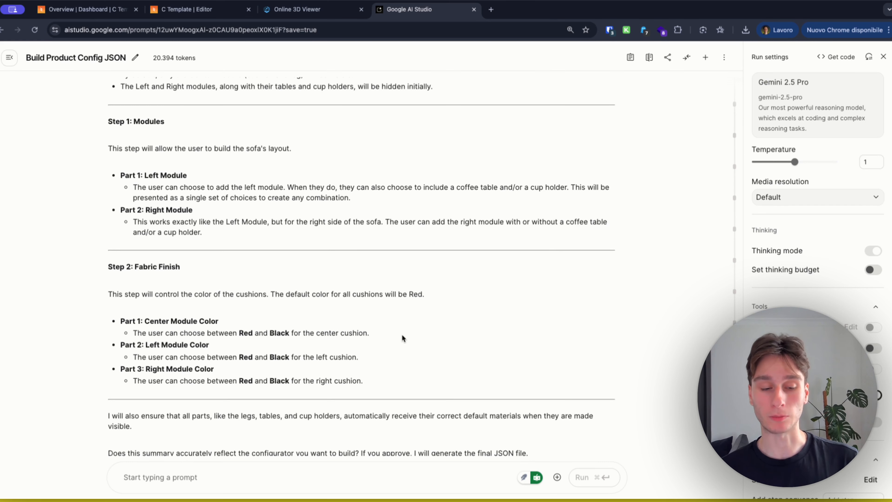
{"action": "scroll", "coordinate": [391, 336], "scroll_direction": "up", "scroll_amount": 3}
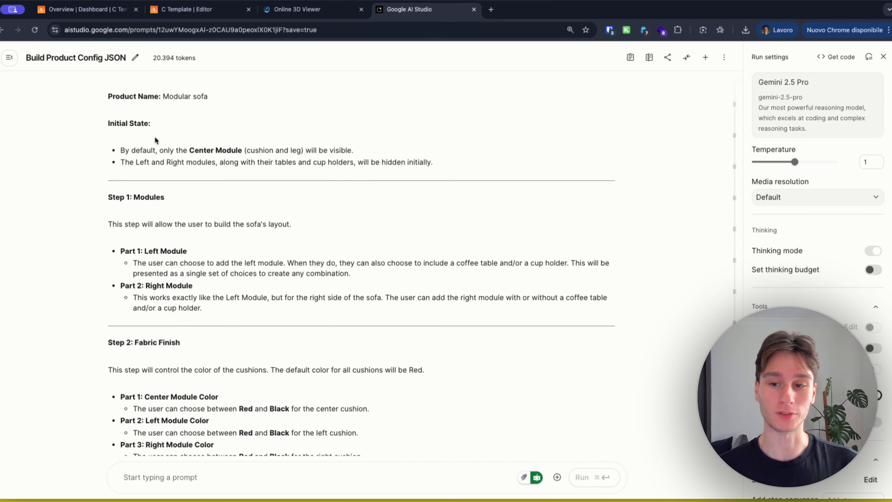
{"action": "scroll", "coordinate": [193, 247], "scroll_direction": "up", "scroll_amount": 5}
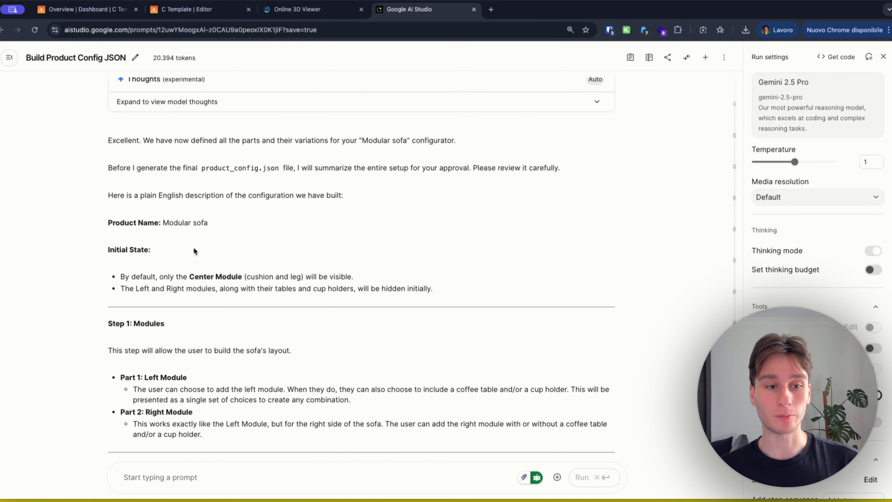
{"action": "scroll", "coordinate": [172, 176], "scroll_direction": "down", "scroll_amount": 3}
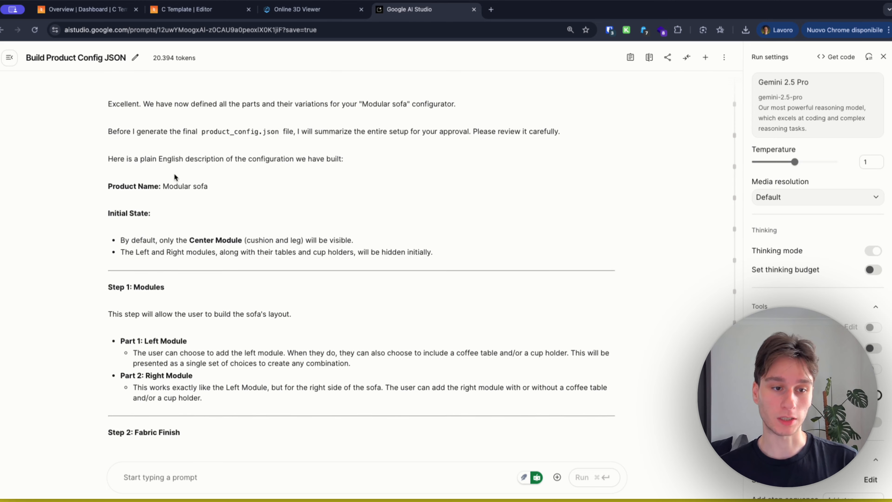
{"action": "scroll", "coordinate": [174, 176], "scroll_direction": "down", "scroll_amount": 1}
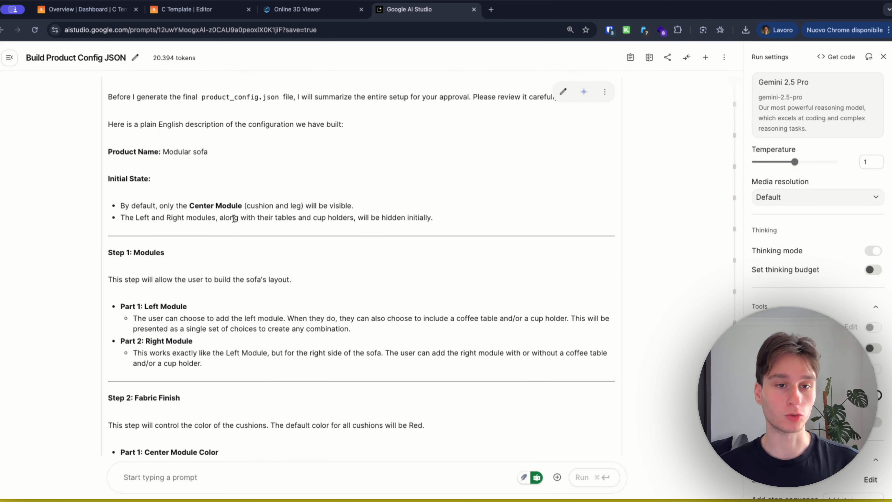
Read the rest of the configuration summary and approve it with the reply "yes let's go".
{"action": "scroll", "coordinate": [234, 219], "scroll_direction": "down", "scroll_amount": 3}
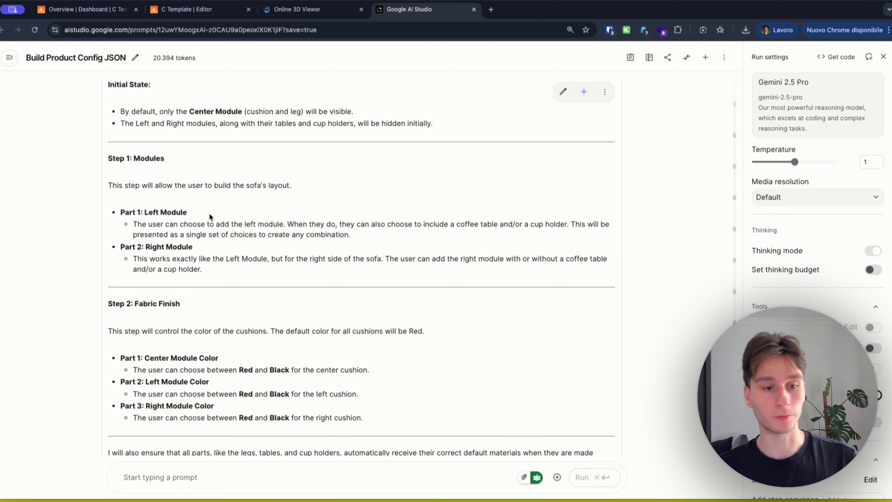
{"action": "scroll", "coordinate": [205, 248], "scroll_direction": "down", "scroll_amount": 1}
{"action": "scroll", "coordinate": [204, 249], "scroll_direction": "down", "scroll_amount": 3}
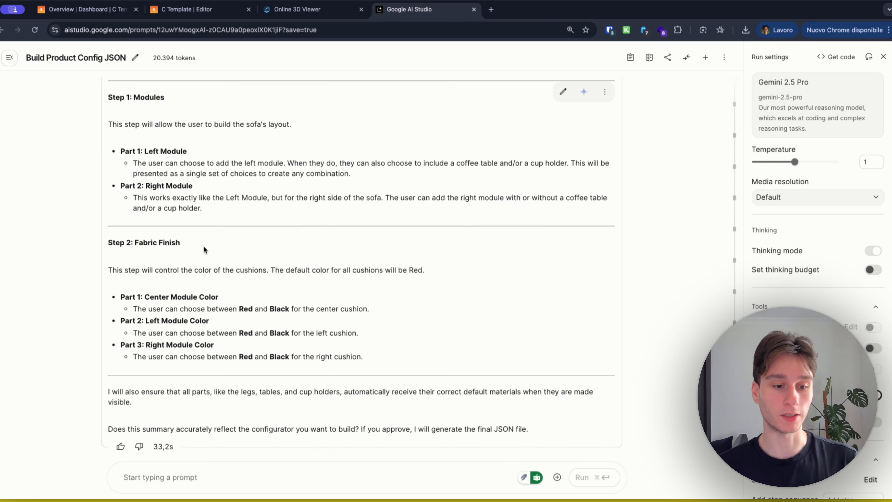
{"action": "scroll", "coordinate": [204, 248], "scroll_direction": "up", "scroll_amount": 1}
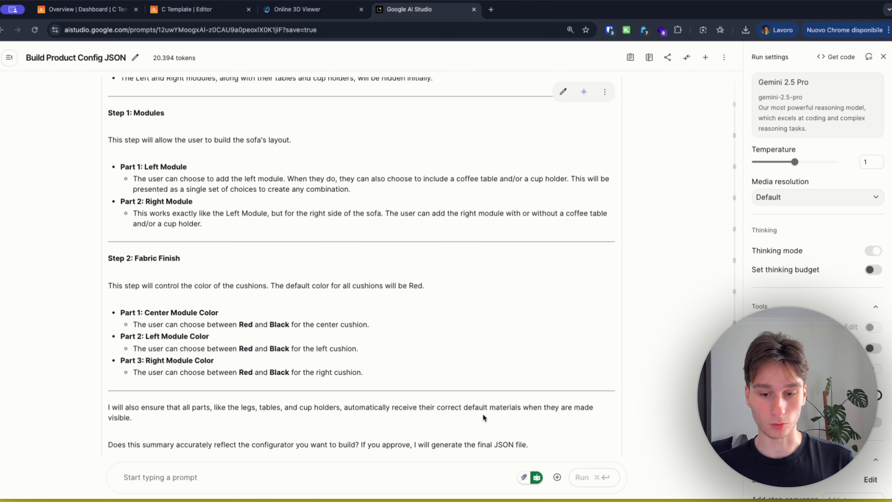
{"action": "scroll", "coordinate": [483, 417], "scroll_direction": "down", "scroll_amount": 1}
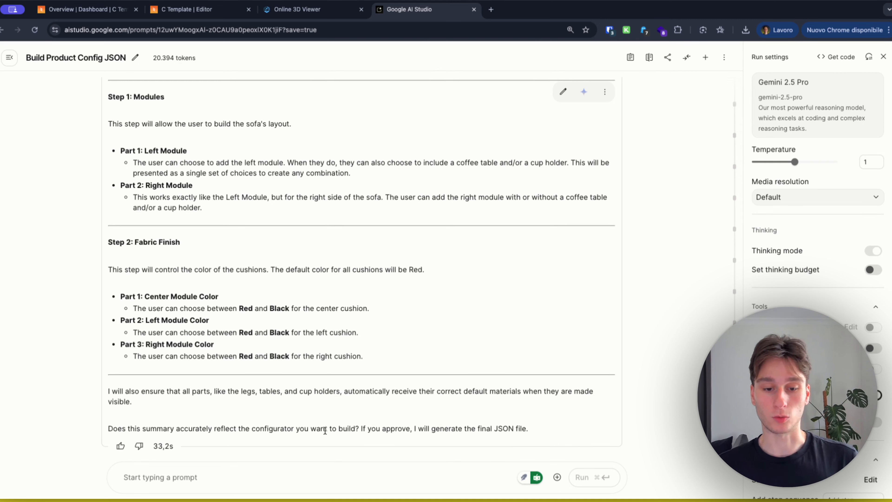
{"action": "left_click", "coordinate": [351, 476]}
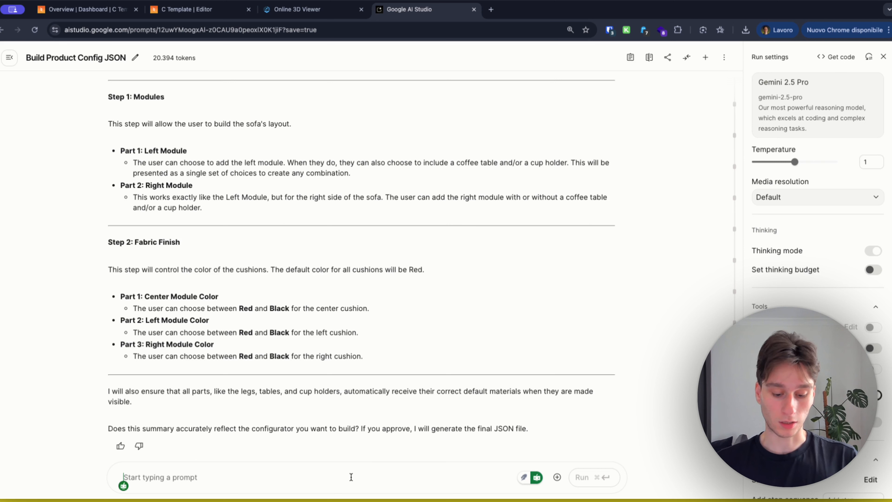
{"action": "type", "text": "yes let's go"}
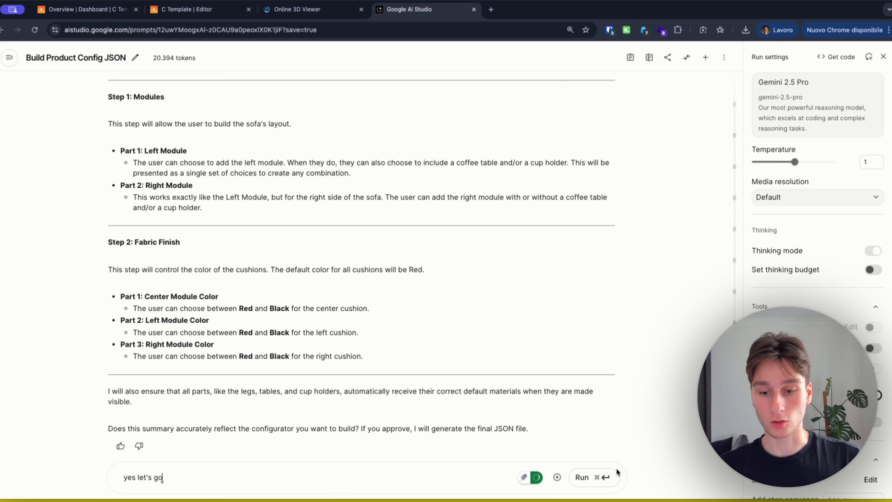
{"action": "left_click", "coordinate": [590, 476]}
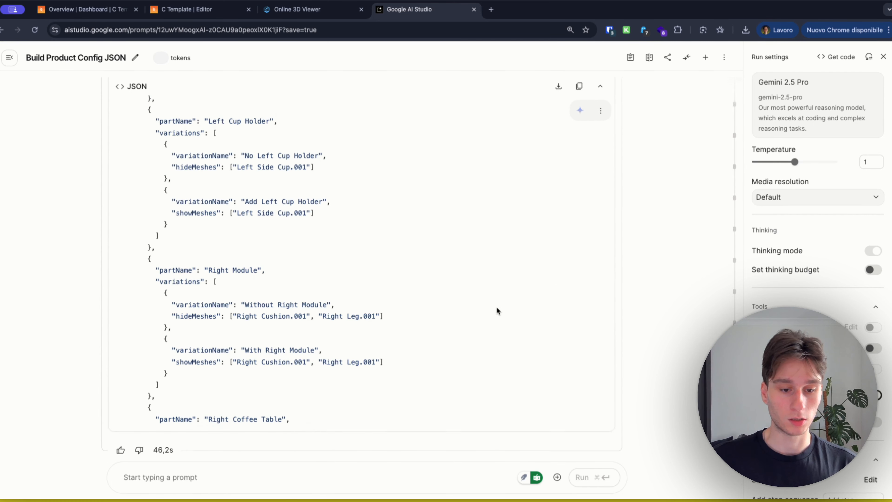
Check the generated configuration JSON through its end and copy the whole code block.
{"action": "scroll", "coordinate": [496, 307], "scroll_direction": "down", "scroll_amount": 10}
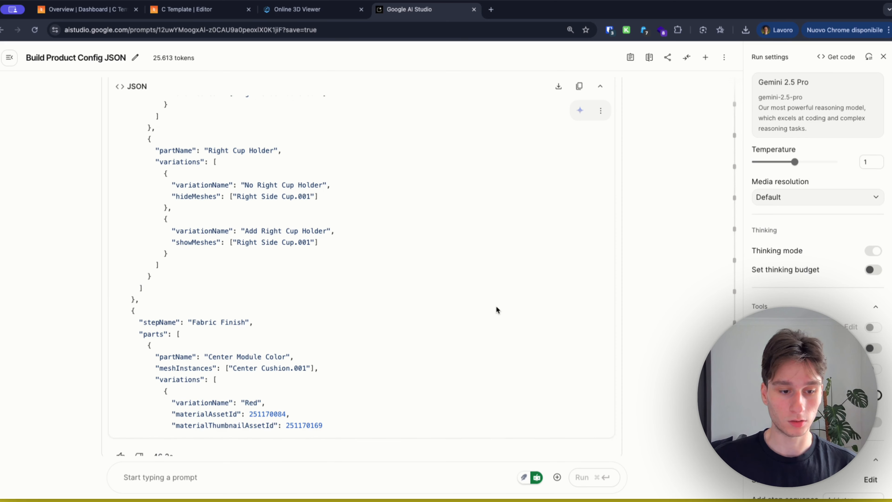
{"action": "scroll", "coordinate": [496, 307], "scroll_direction": "down", "scroll_amount": 15}
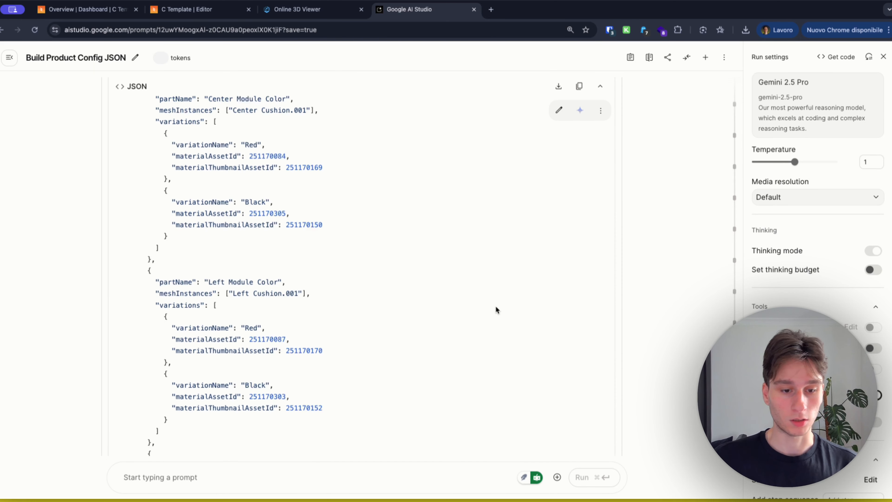
{"action": "scroll", "coordinate": [496, 305], "scroll_direction": "down", "scroll_amount": 2}
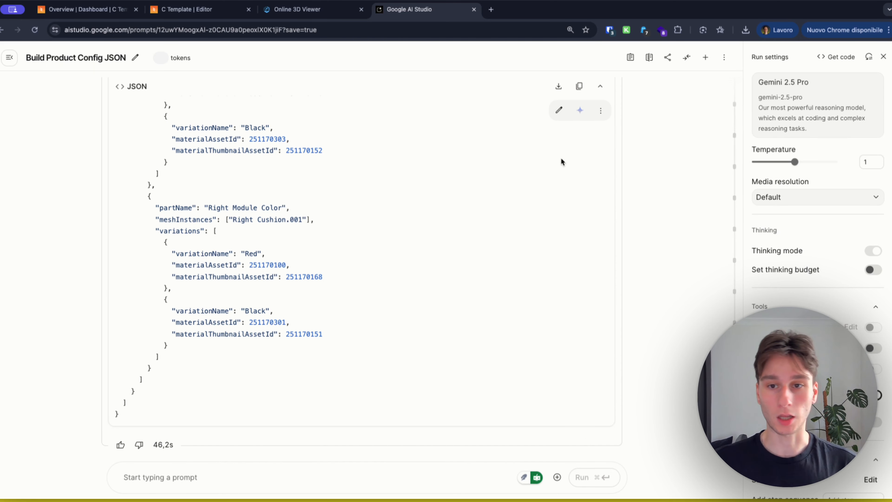
{"action": "left_click", "coordinate": [578, 86]}
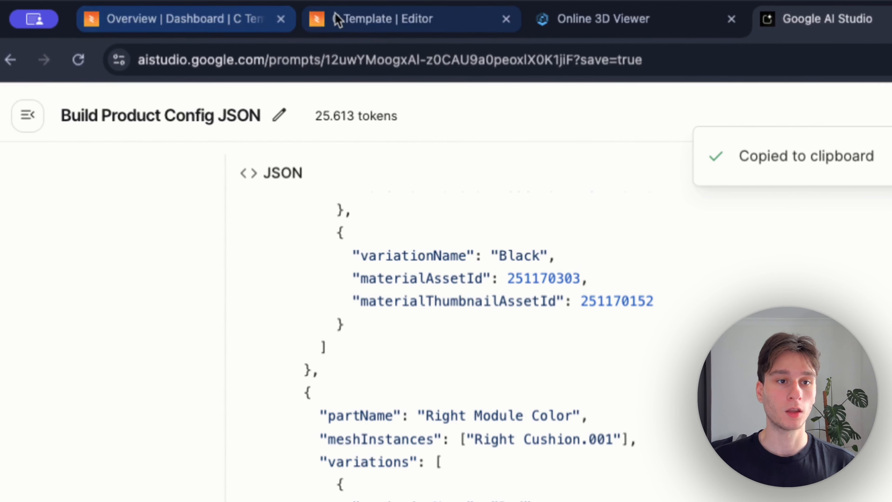
In the PlayCanvas editor, open product_config_steps from the data folder, replace its entire contents with the copied JSON and save it.
{"action": "left_click", "coordinate": [349, 22]}
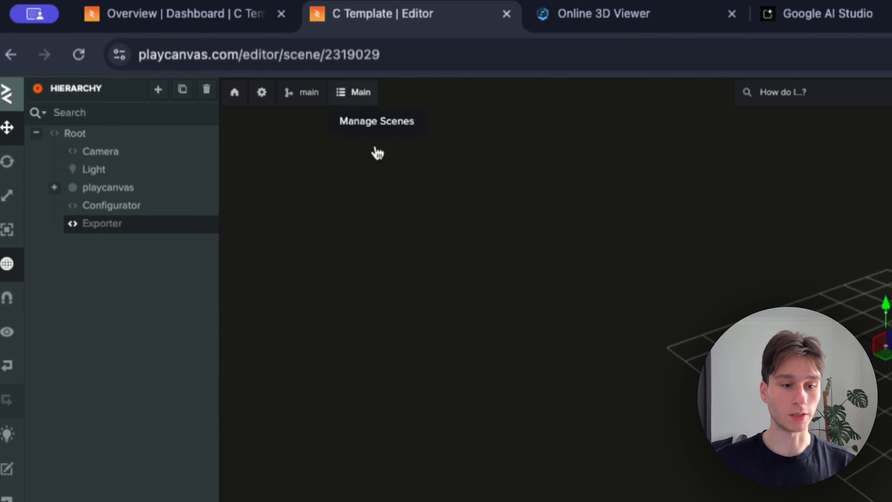
{"action": "left_click", "coordinate": [323, 337]}
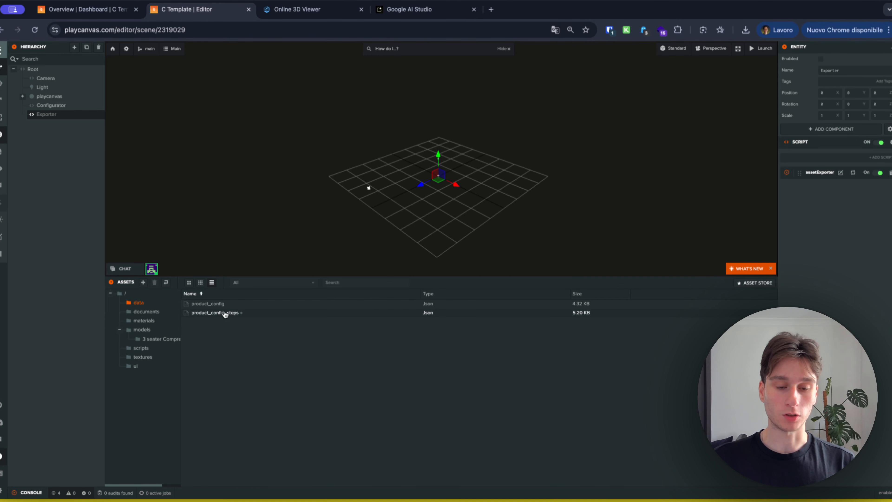
{"action": "double_click", "coordinate": [225, 313]}
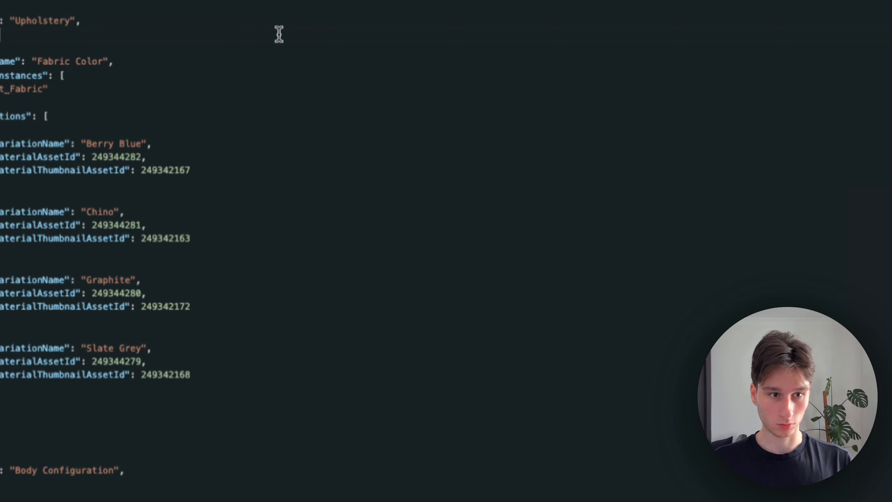
{"action": "key", "text": "ctrl+a"}
{"action": "key", "text": "ctrl+v"}
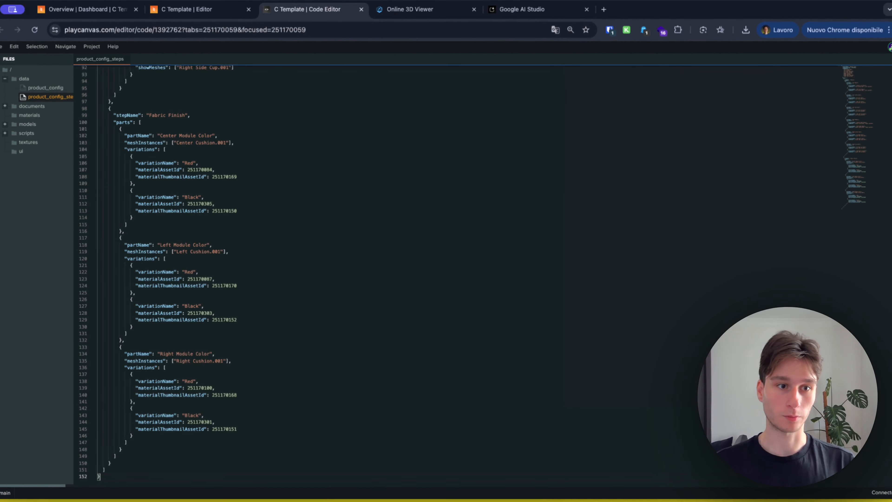
{"action": "key", "text": "ctrl+Home"}
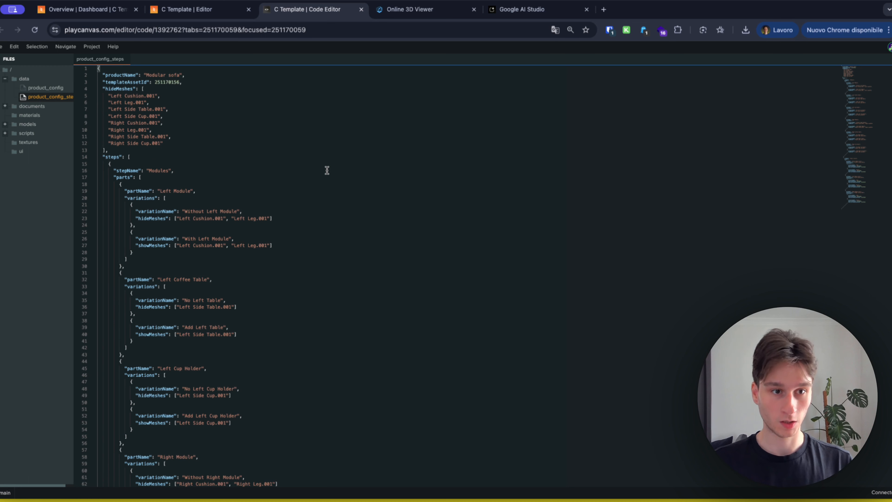
{"action": "key", "text": "ctrl+s"}
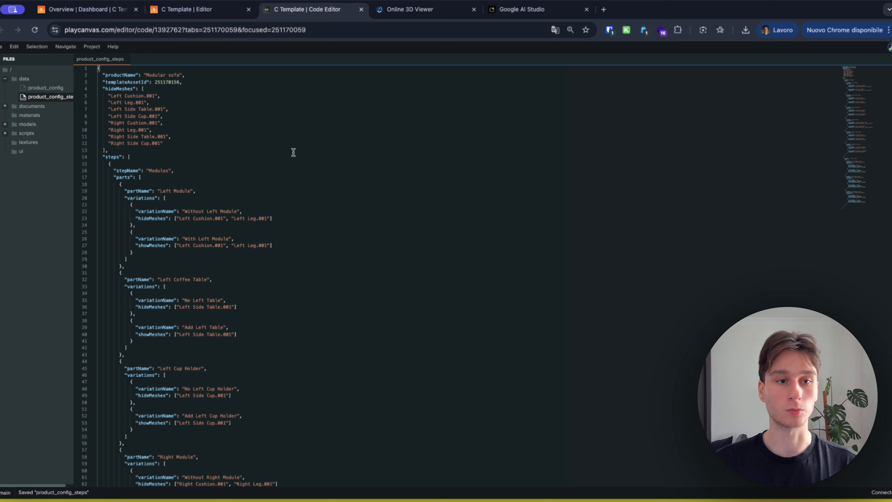
Back in the scene editor, assign product_config_steps as the Product Config JSON of the Configurator entity's configurator script.
{"action": "left_click", "coordinate": [230, 9]}
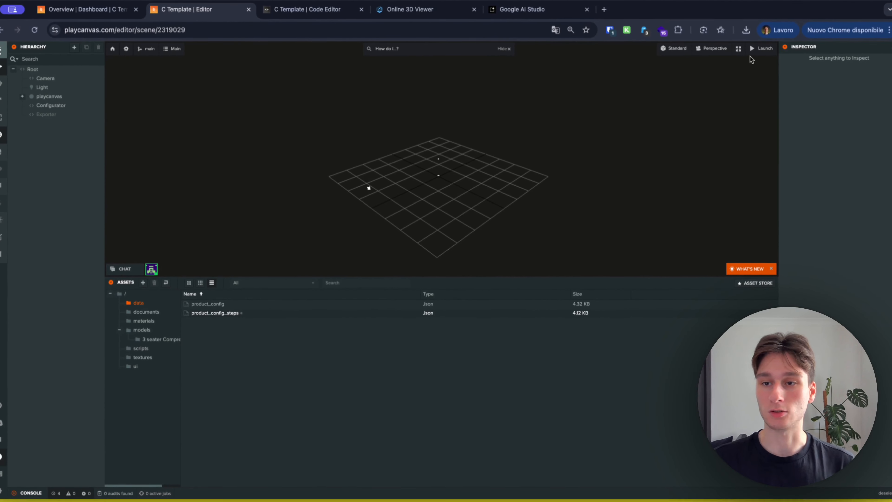
{"action": "mouse_move", "coordinate": [757, 53]}
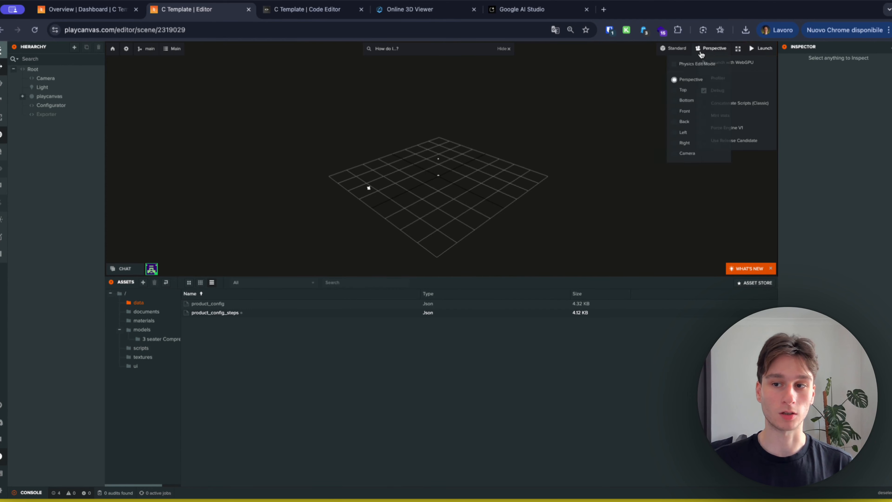
{"action": "left_click", "coordinate": [53, 104]}
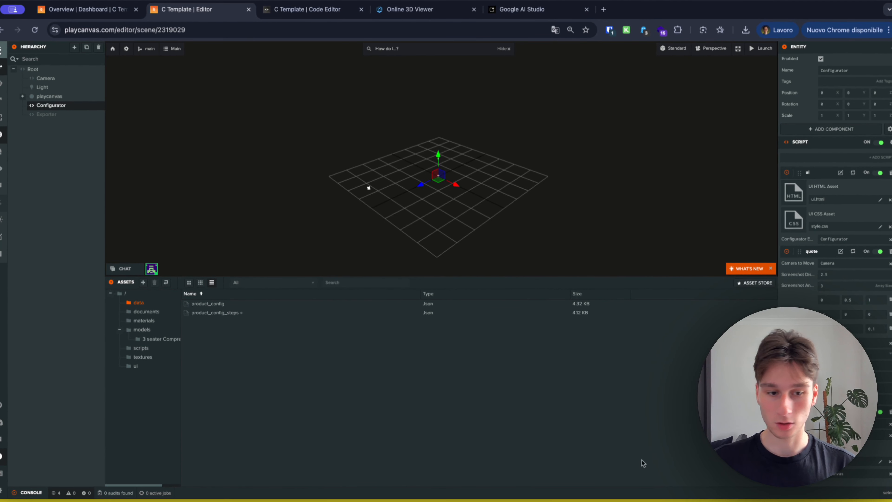
{"action": "left_click_drag", "start_coordinate": [203, 313], "coordinate": [767, 478]}
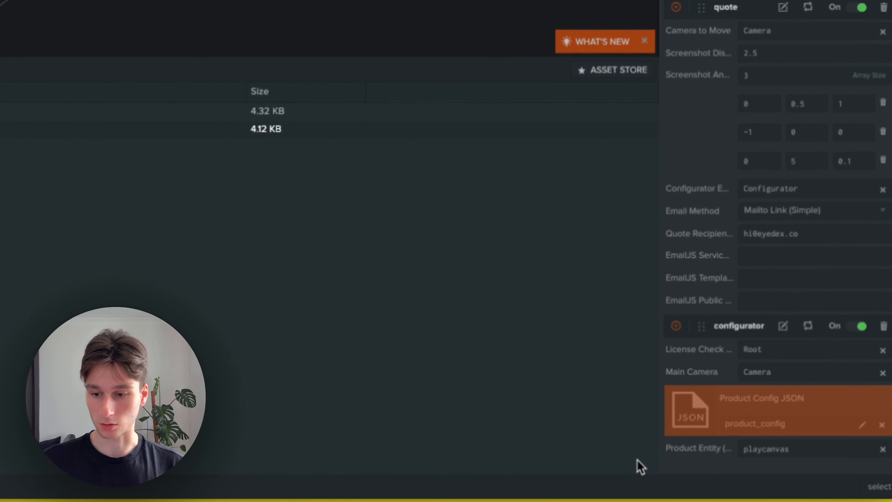
{"action": "left_click_drag", "start_coordinate": [641, 467], "coordinate": [697, 425]}
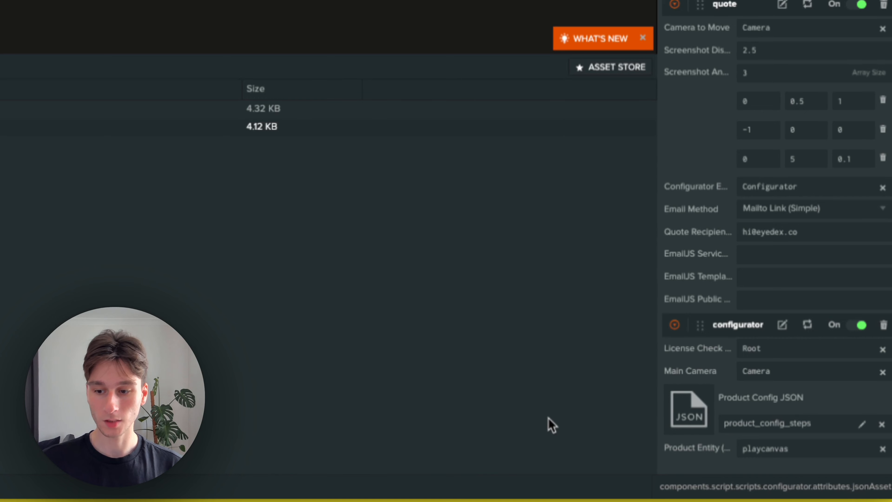